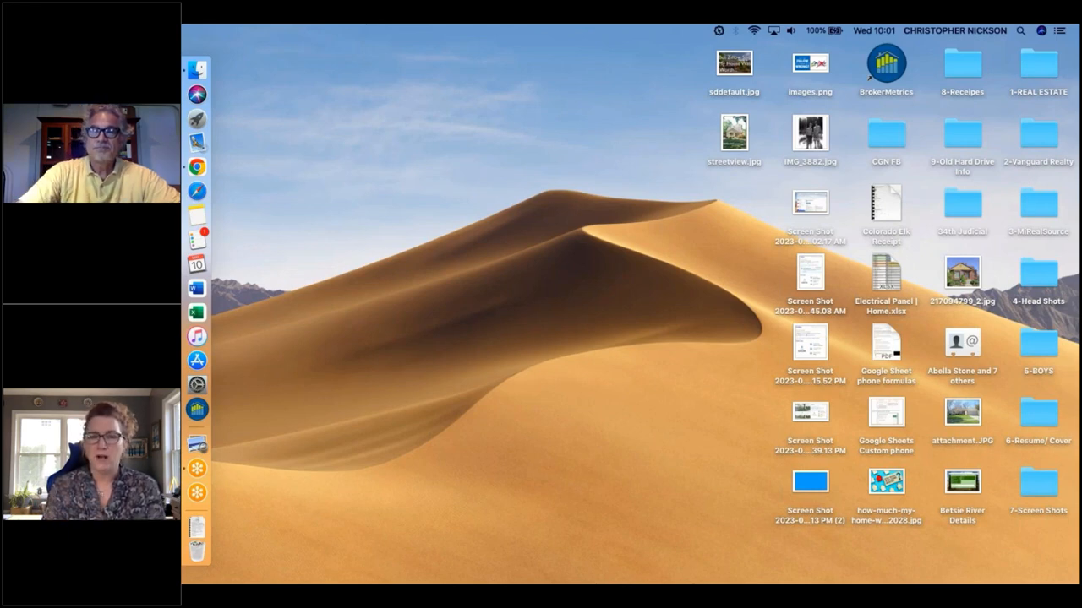
key("super+shift+4")
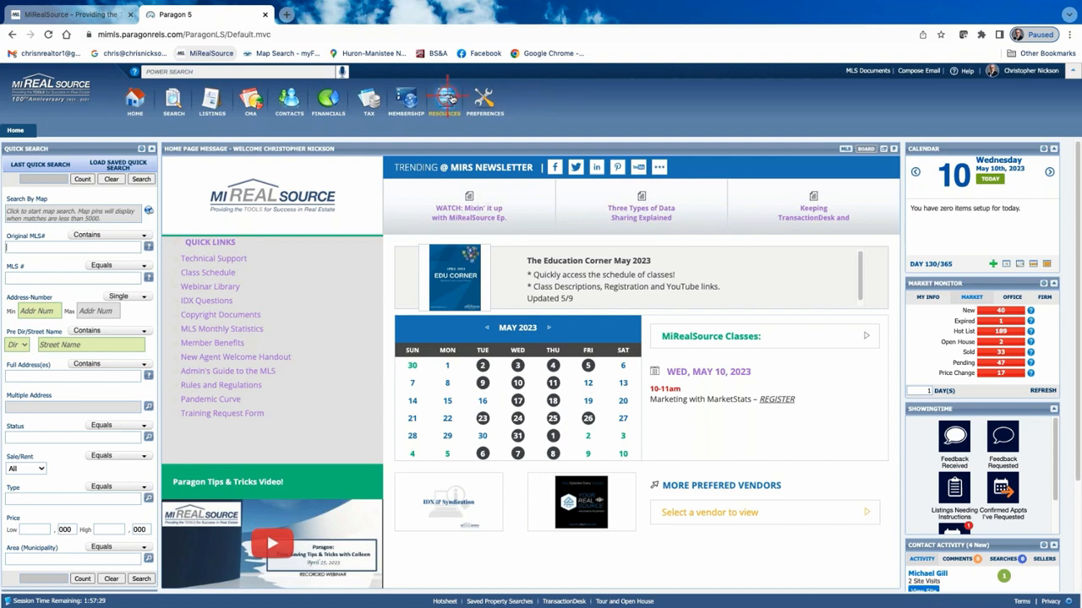
Open MarketStats from the MLS resources and switch from InfoSparks to FastStats
left_click(445, 100)
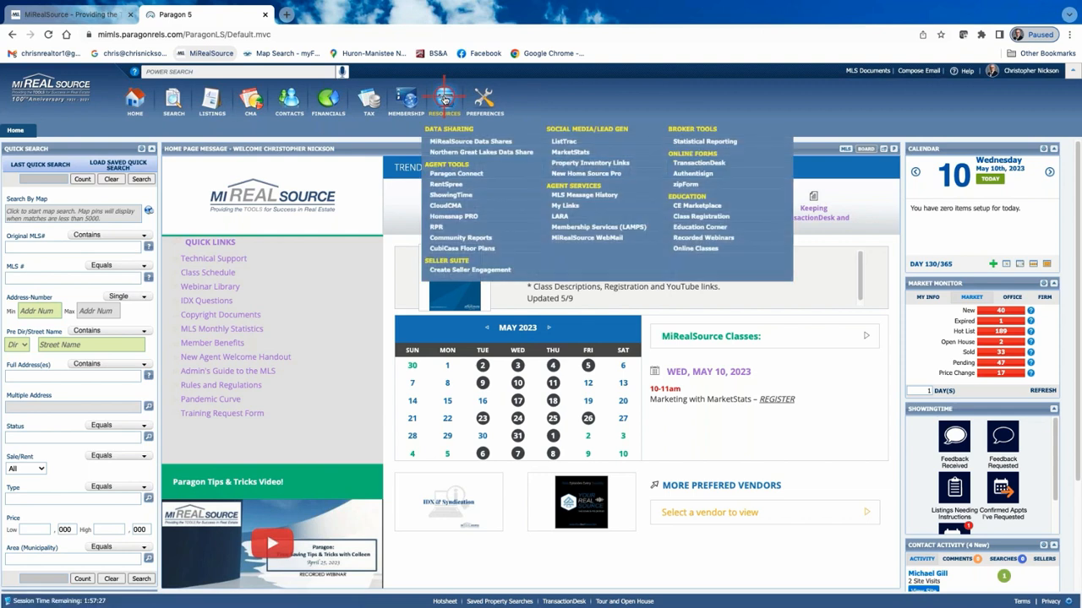
left_click(613, 152)
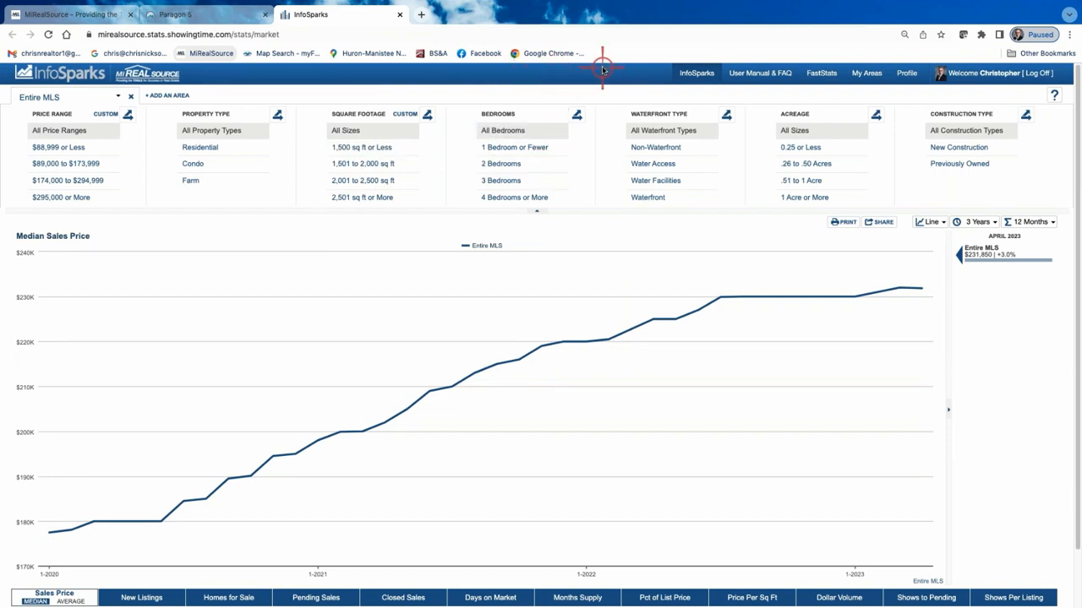
left_click(821, 75)
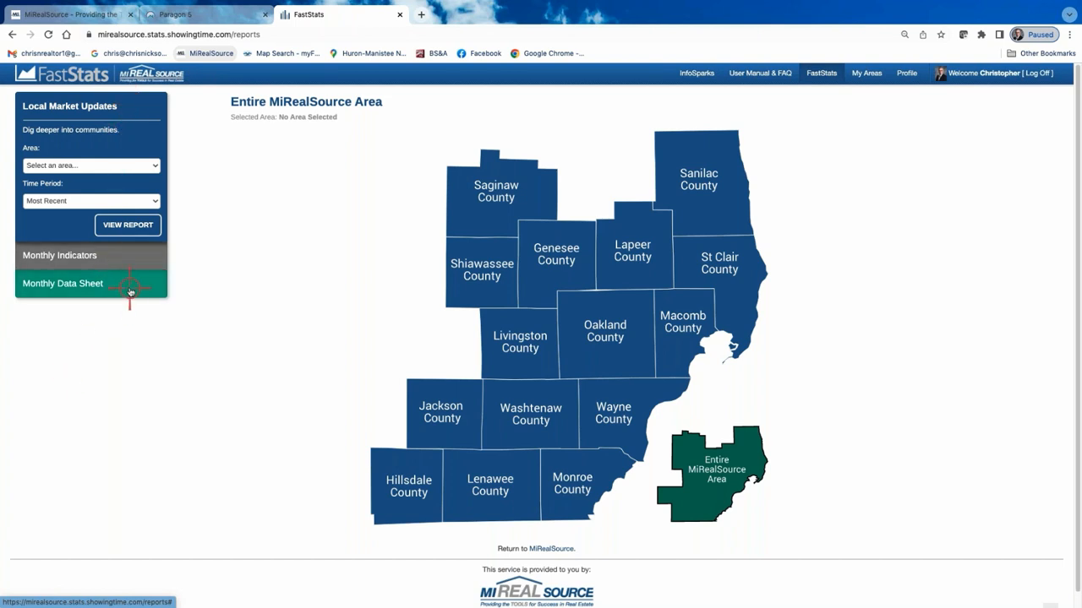
View the Local Market Update report for the Entire MiRealSource Area and close its report tabs
left_click(721, 482)
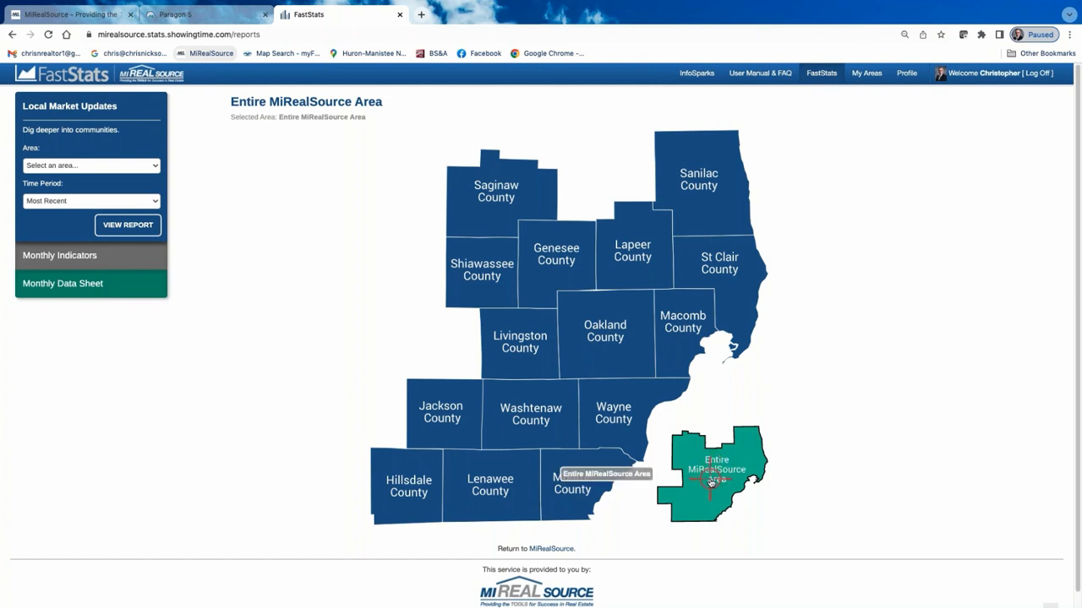
left_click(713, 475)
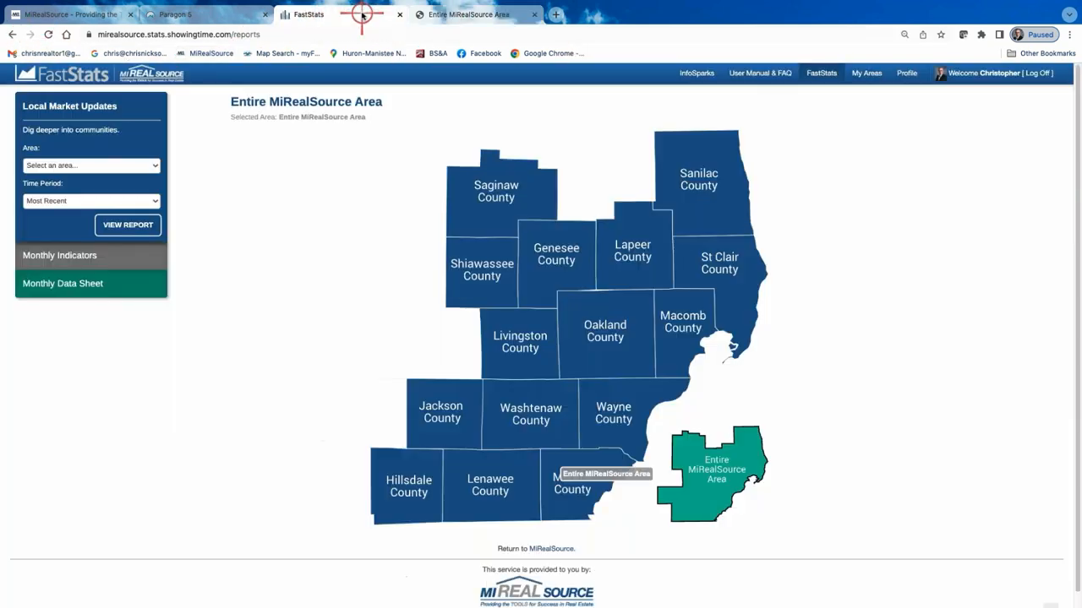
left_click(365, 16)
left_click(686, 466)
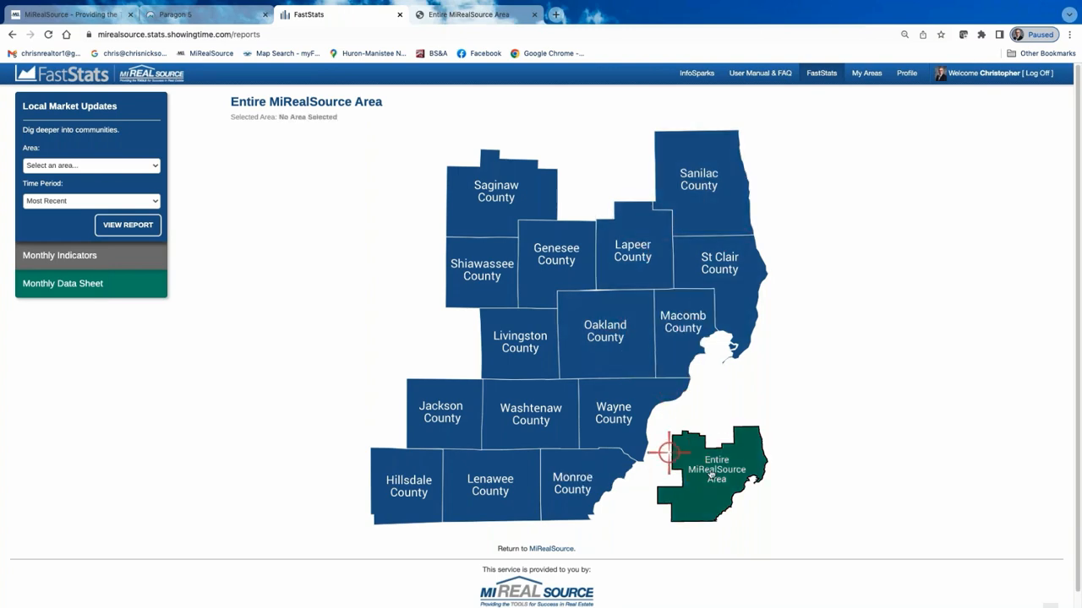
left_click(708, 467)
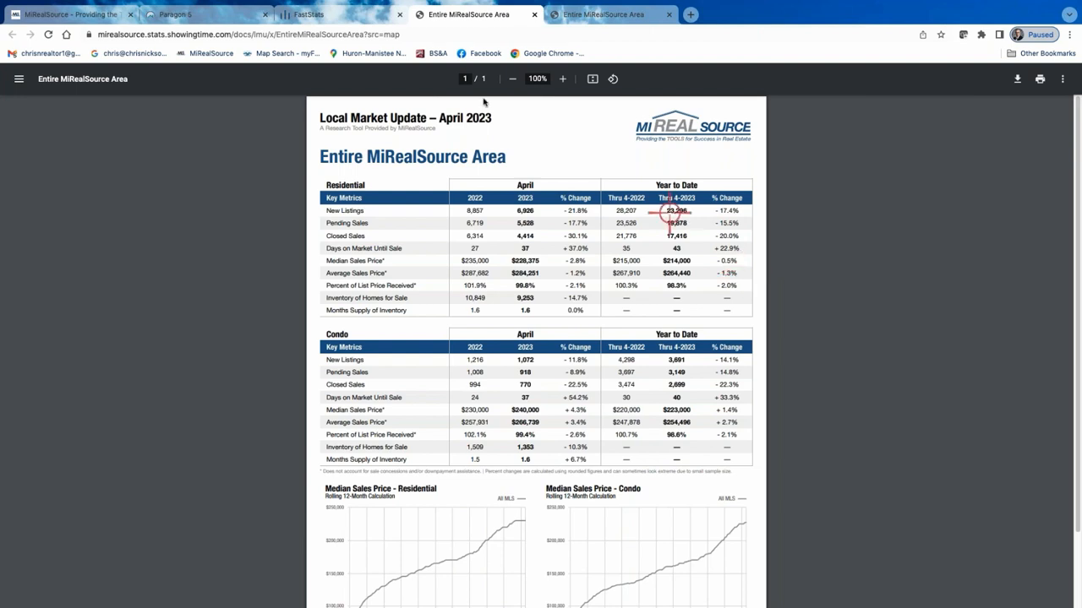
left_click(669, 15)
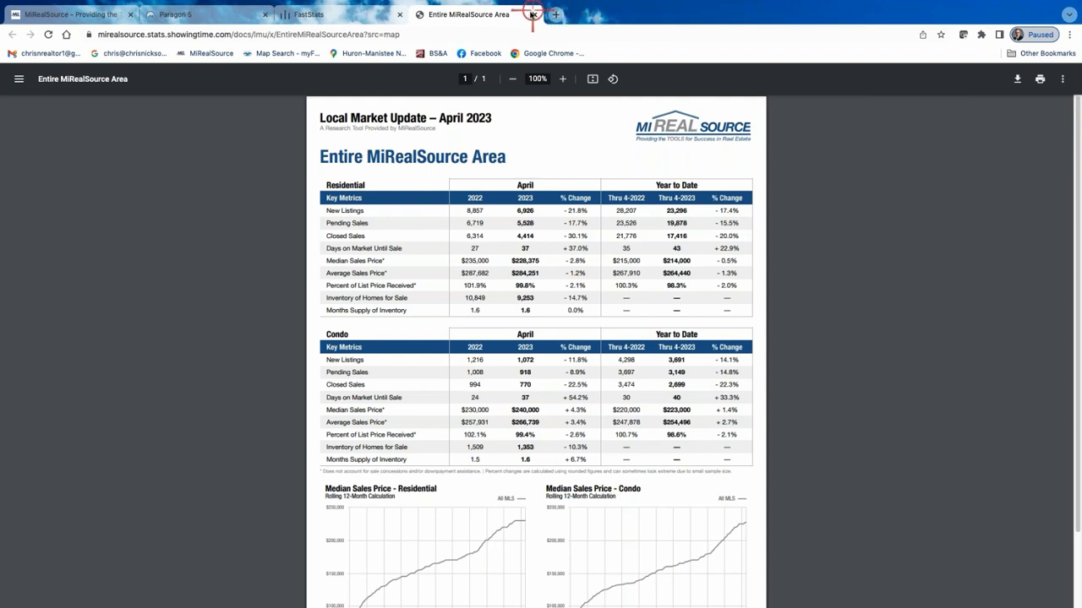
left_click(532, 14)
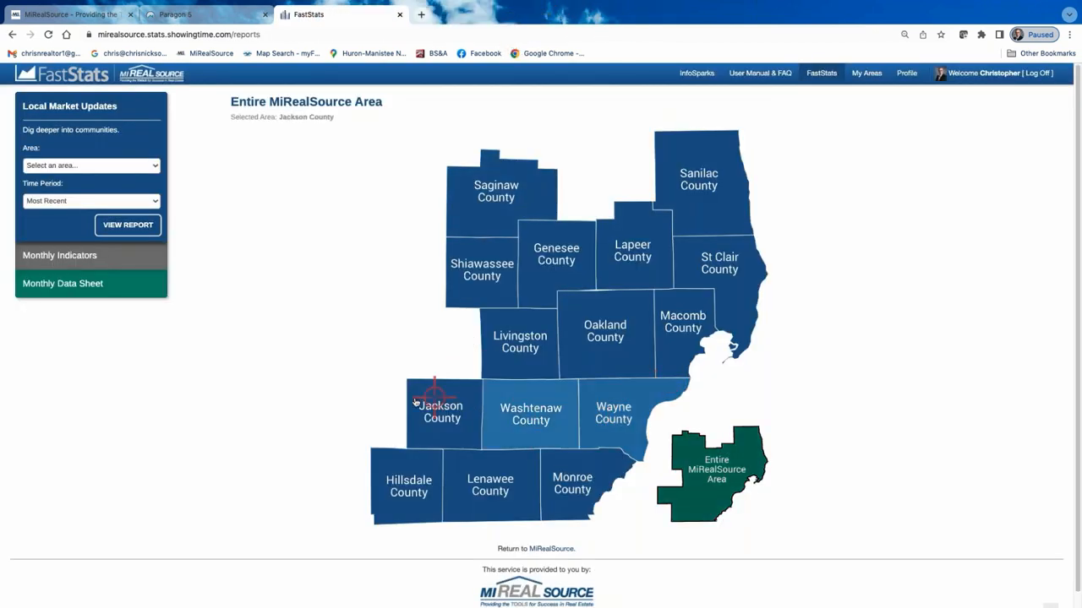
Browse the areas available for Local Market Updates without choosing one
left_click(155, 167)
scroll(138, 352, "down", 5)
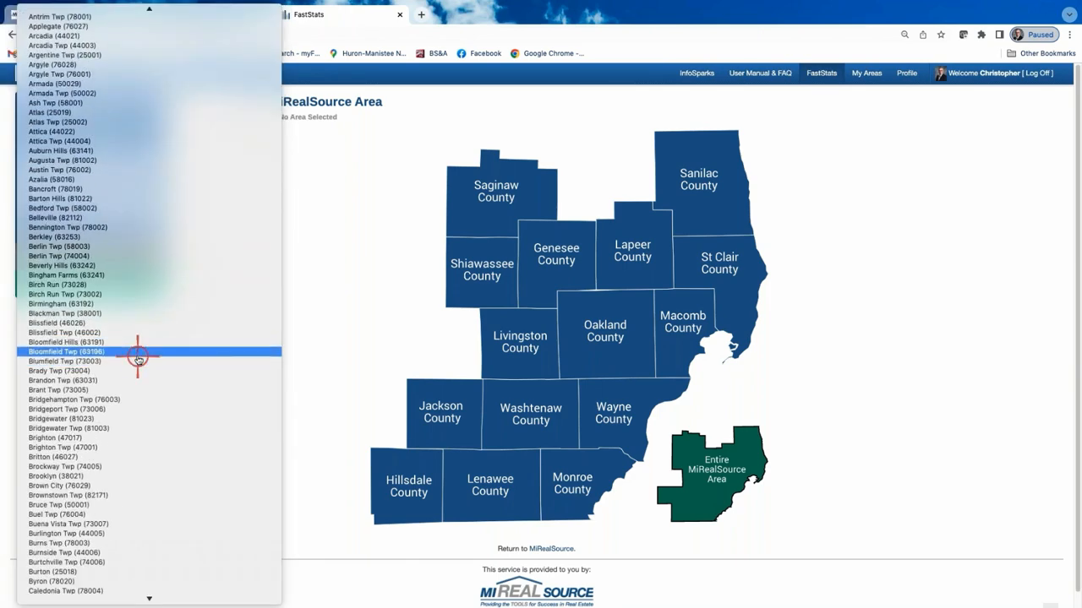
scroll(138, 359, "down", 15)
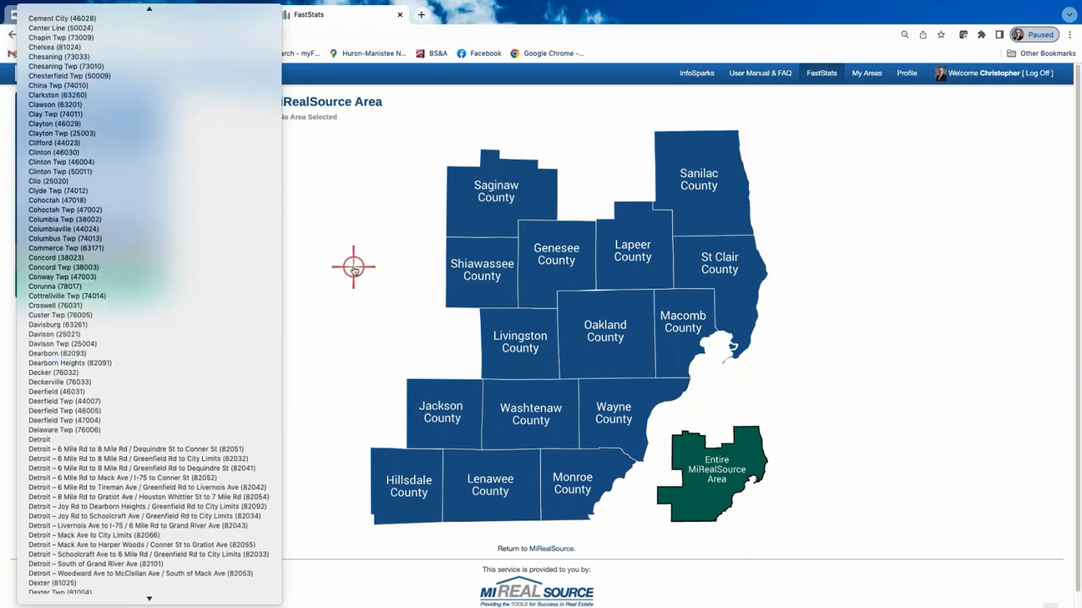
left_click(354, 268)
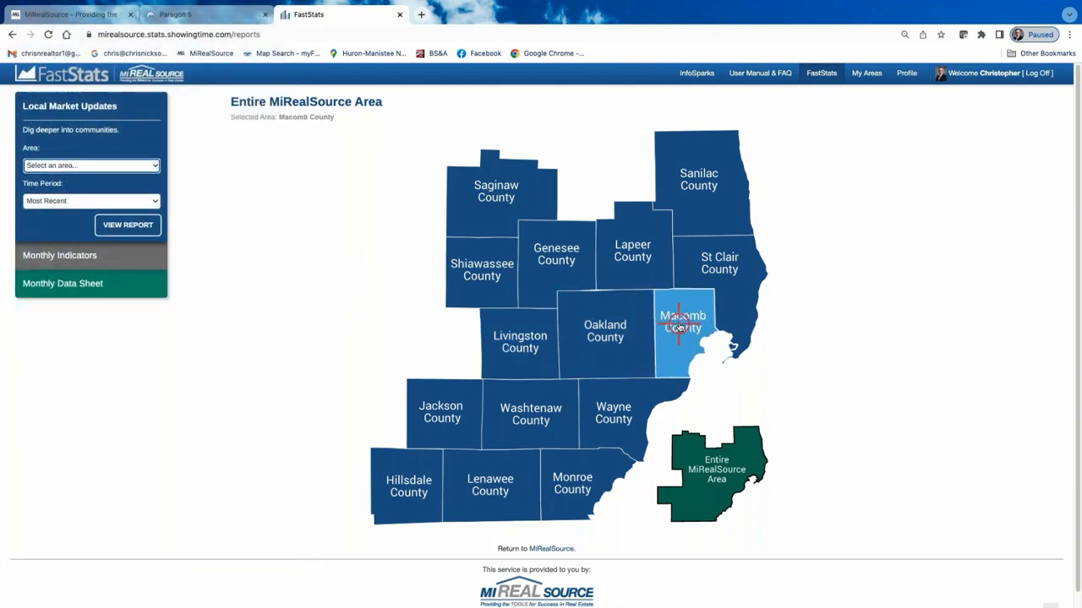
View the New Baltimore (50010) report from the Macomb County map and return to the Entire MiRealSource Area map
left_click(680, 327)
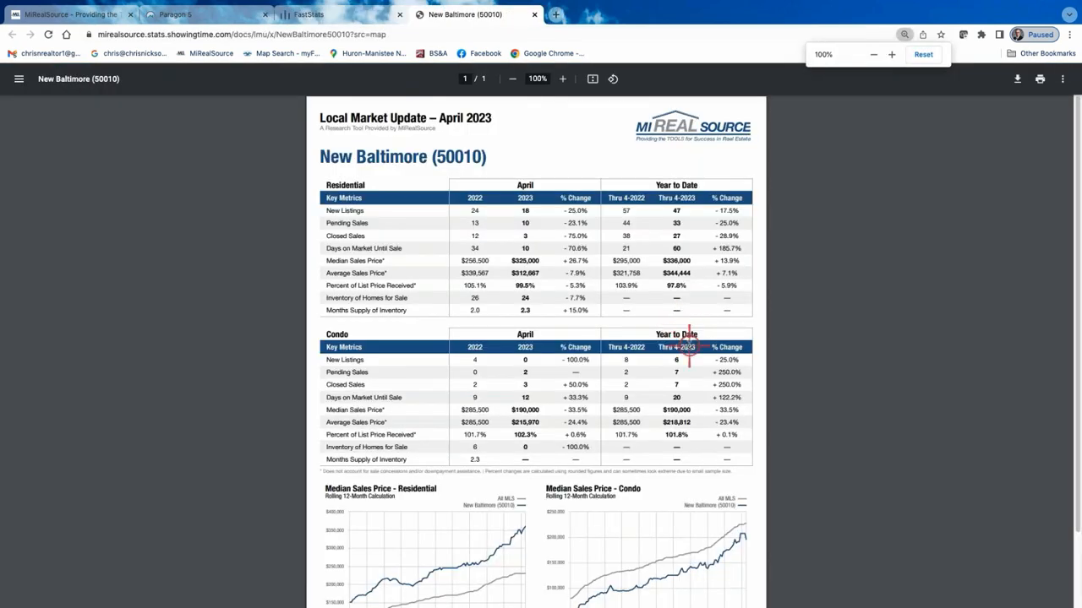
left_click(330, 16)
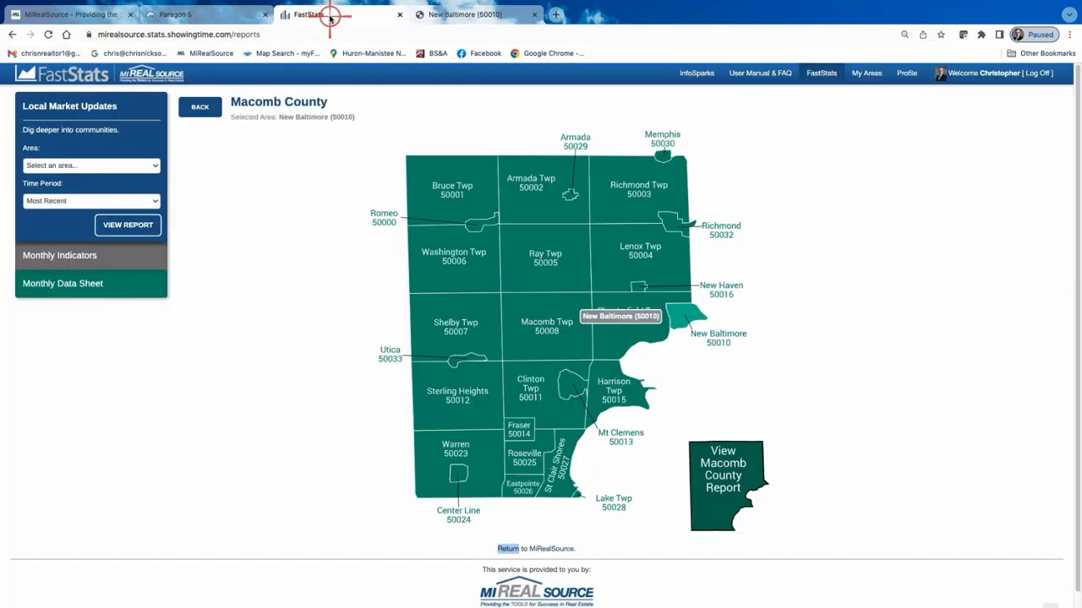
left_click(208, 111)
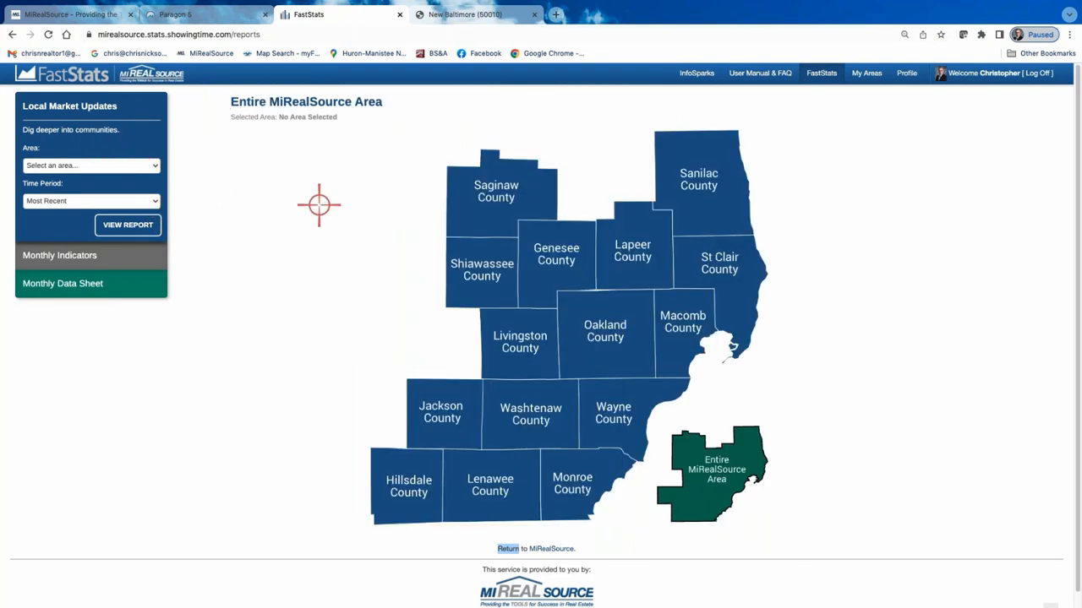
Reopen the Macomb County map, view the Sterling Heights (50012) report, and return to the map
left_click(689, 332)
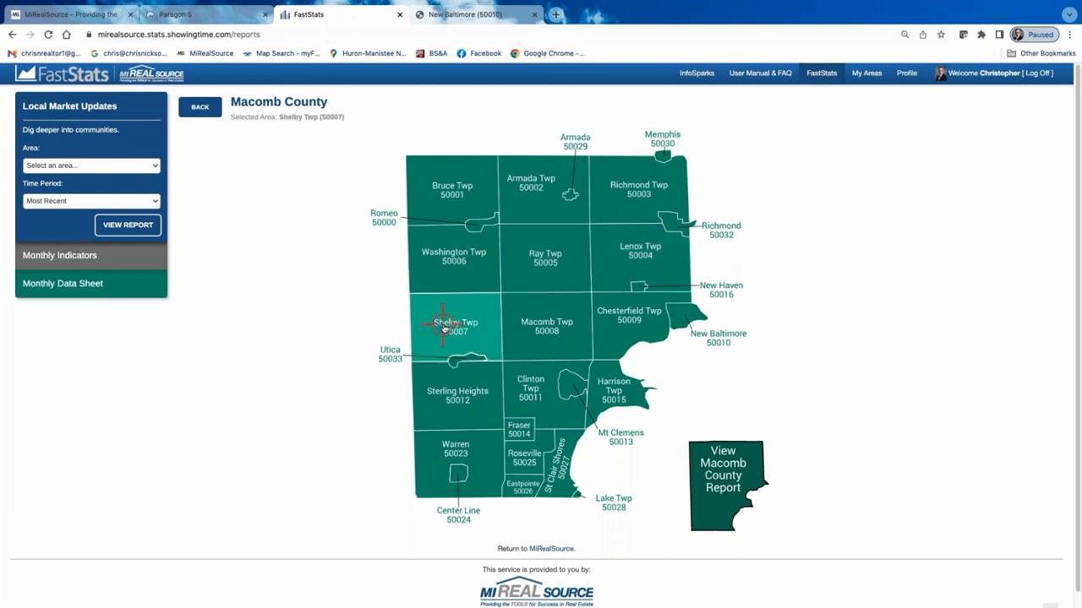
left_click(467, 401)
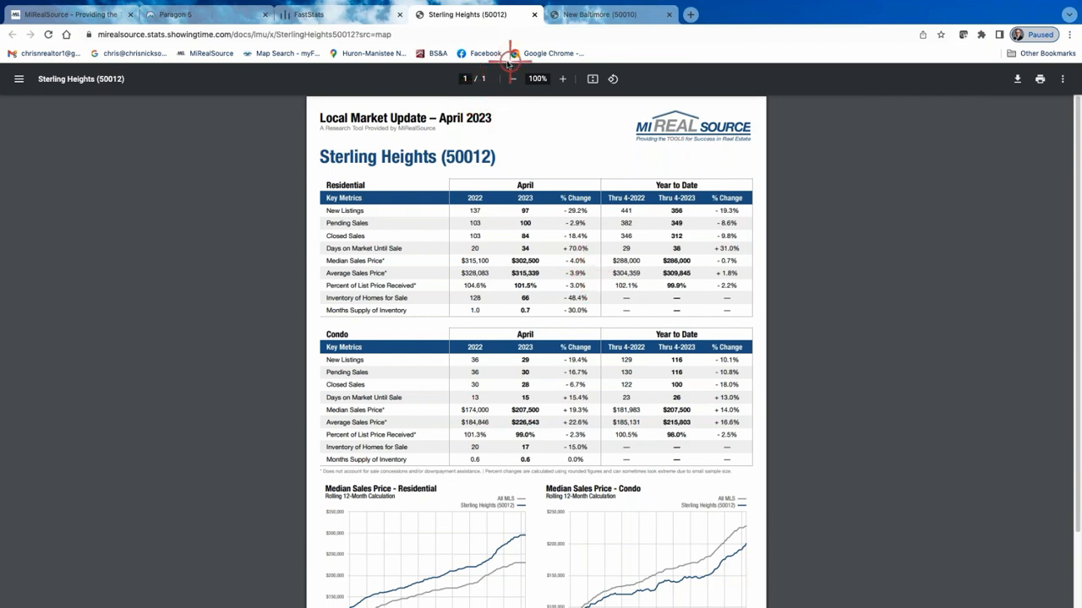
left_click(344, 17)
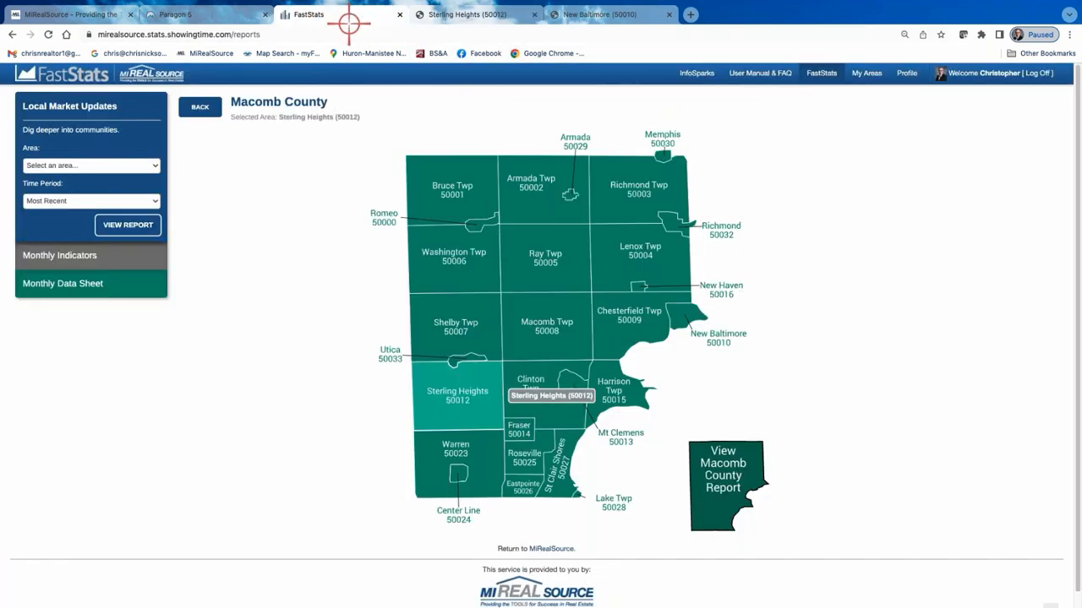
View the most recent Shelby Twp (50007) report from the Macomb County map and return to FastStats
left_click(455, 329)
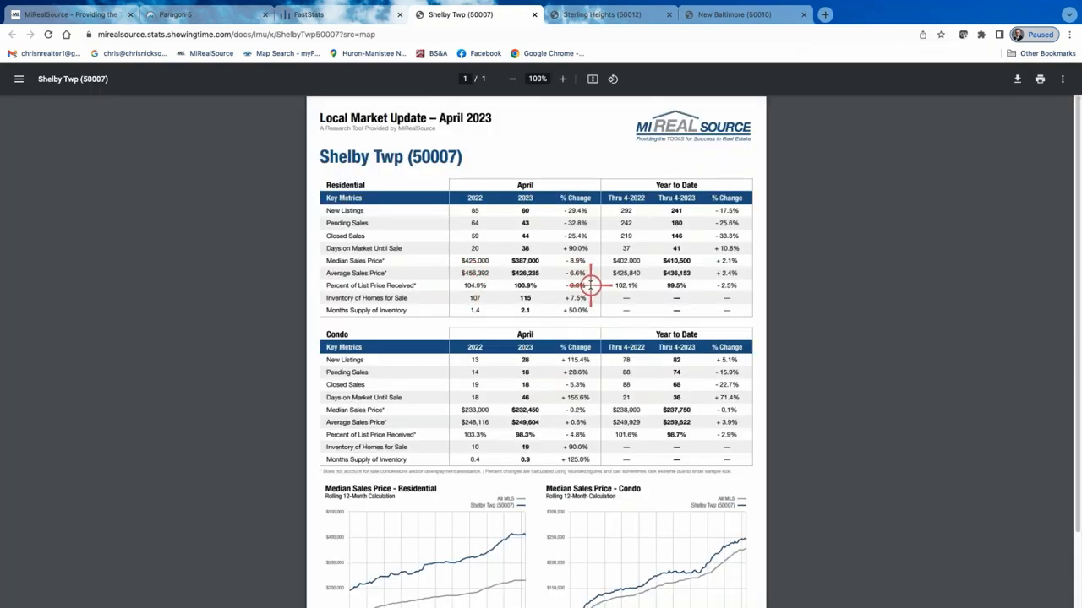
left_click(335, 14)
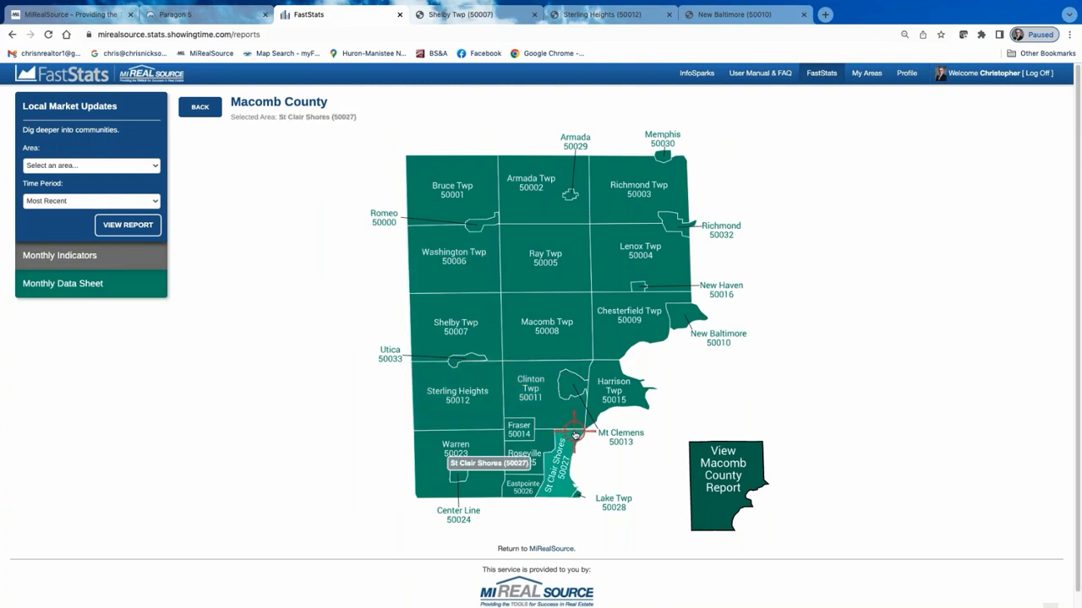
left_click(448, 321)
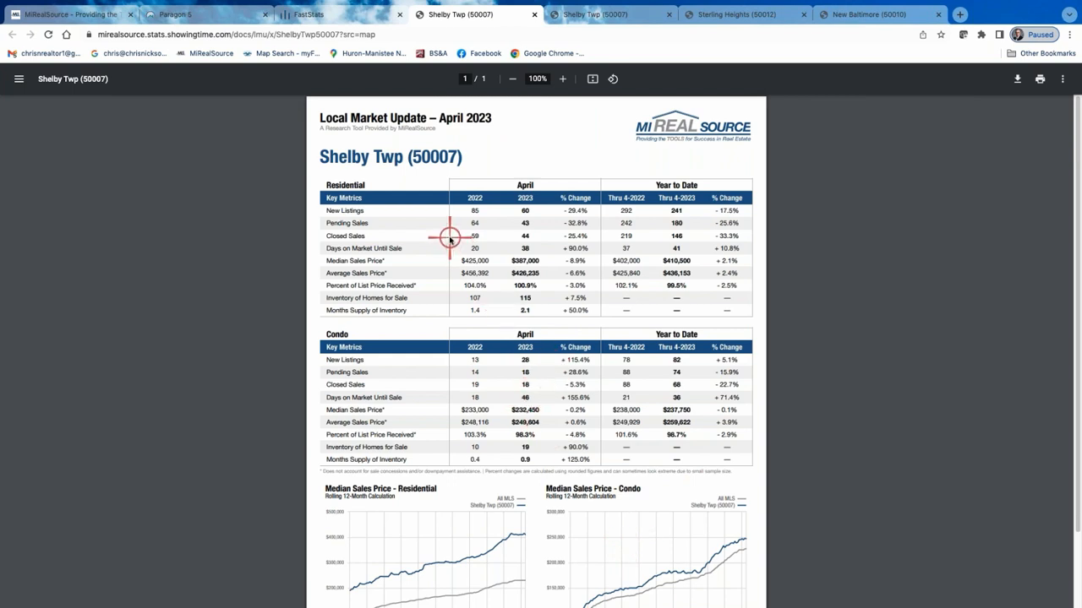
left_click(354, 15)
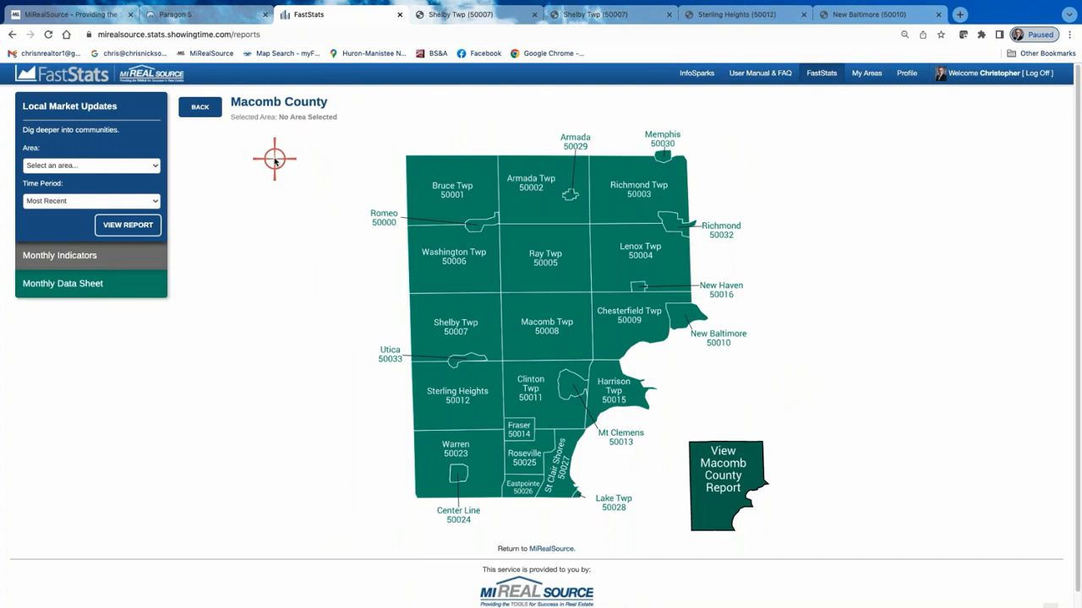
Set the time period to December 2022 and open the Shelby Twp (50007) Local Market Update for it
left_click(154, 200)
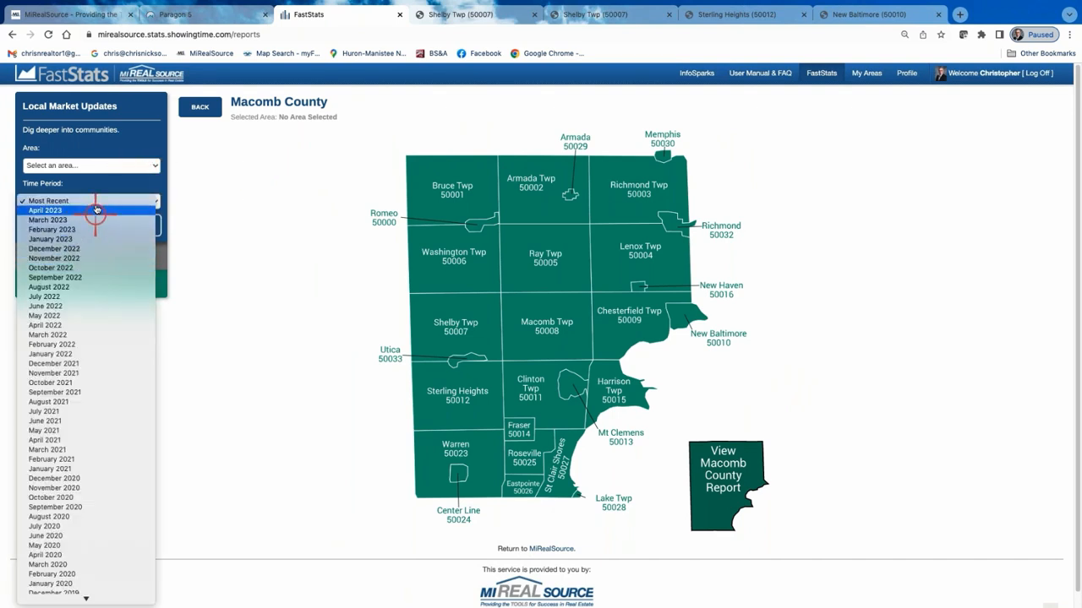
scroll(88, 272, "down", 3)
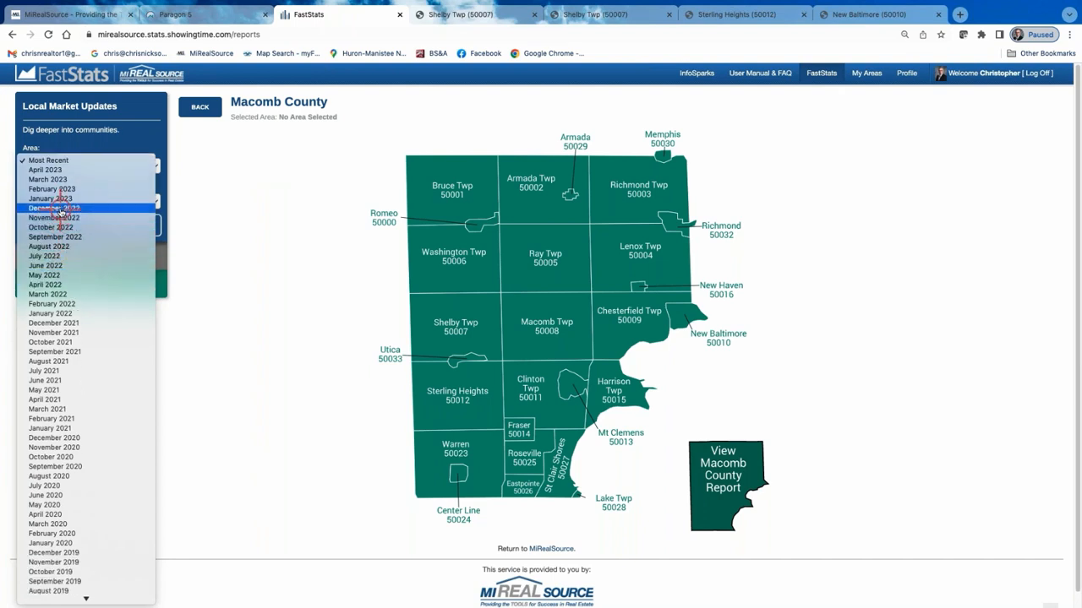
left_click(61, 209)
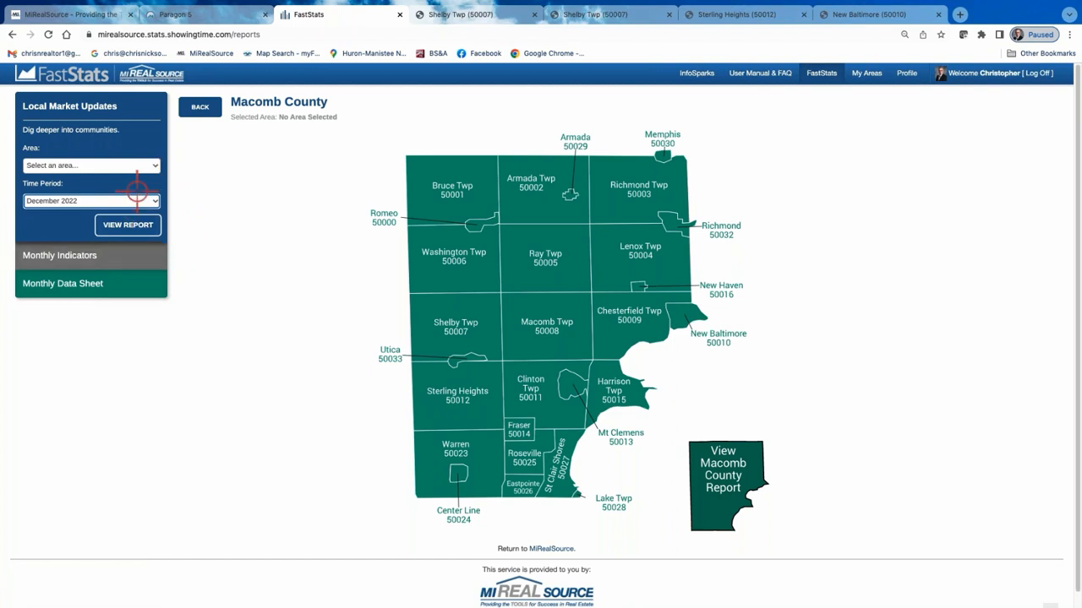
left_click(151, 166)
left_click(152, 166)
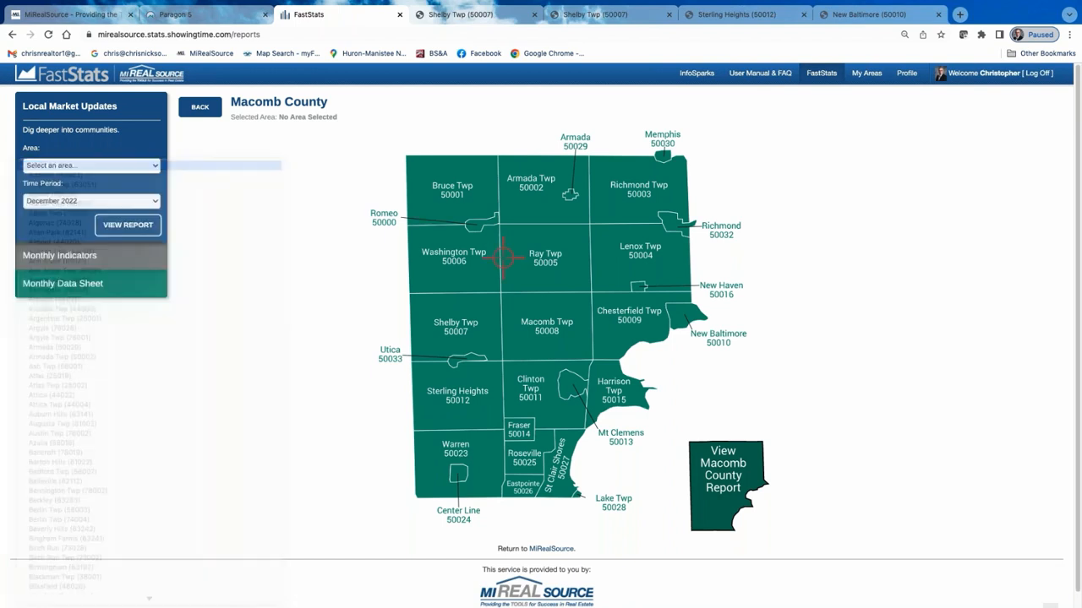
left_click(433, 327)
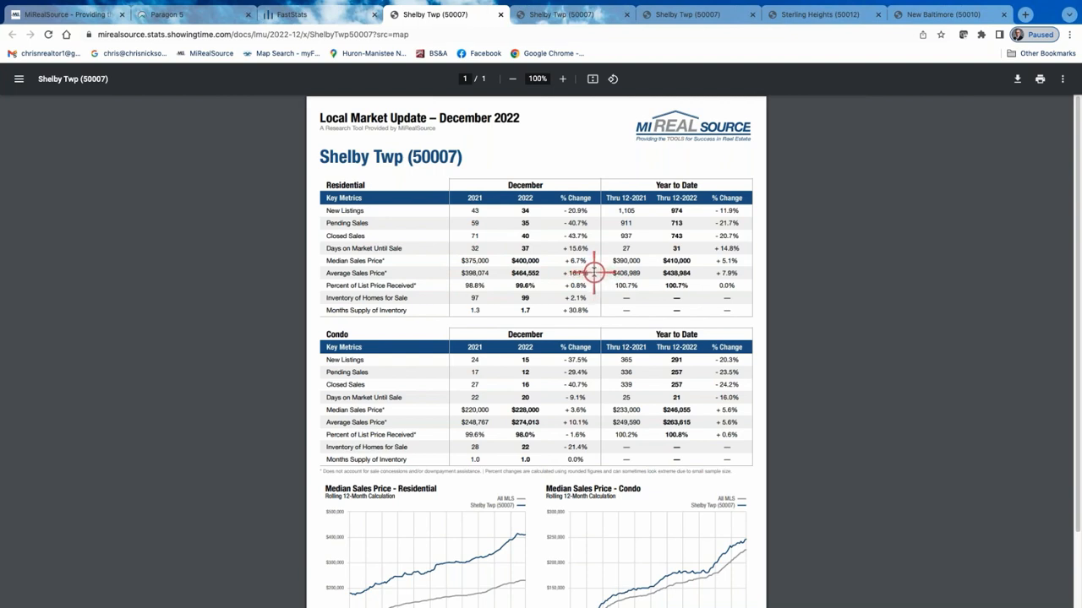
Close all open Shelby Twp, Sterling Heights and New Baltimore report tabs to get back to FastStats
left_click(505, 15)
left_click(504, 16)
left_click(504, 15)
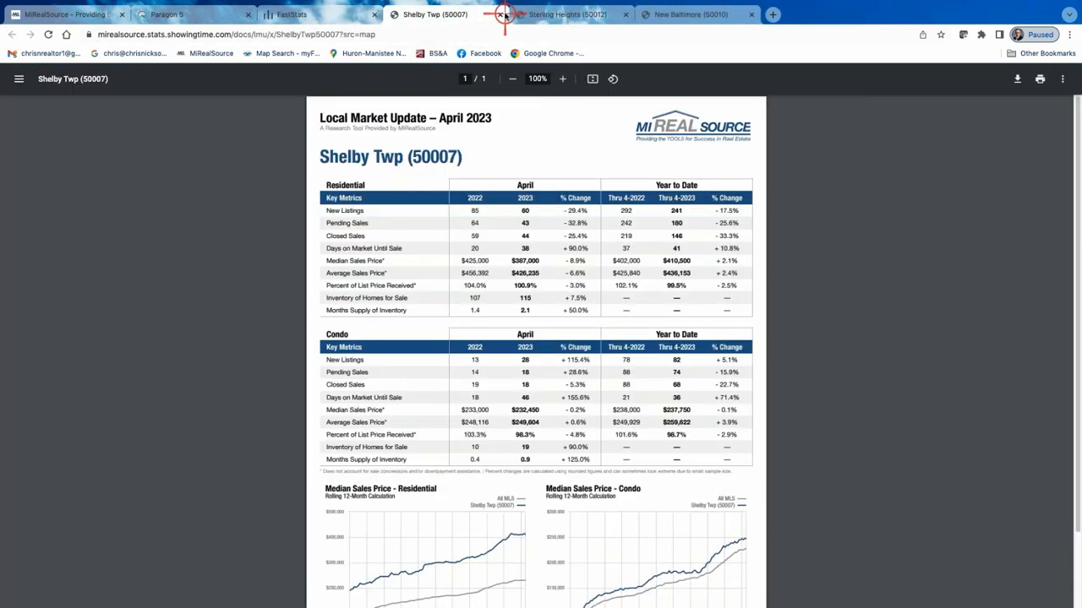
left_click(504, 15)
left_click(504, 15)
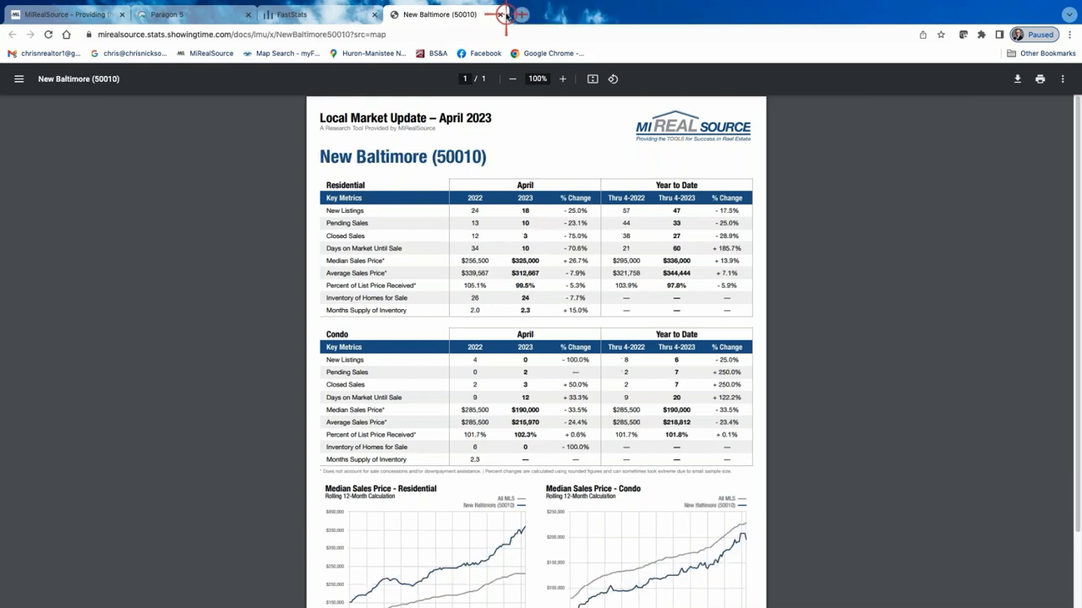
left_click(500, 15)
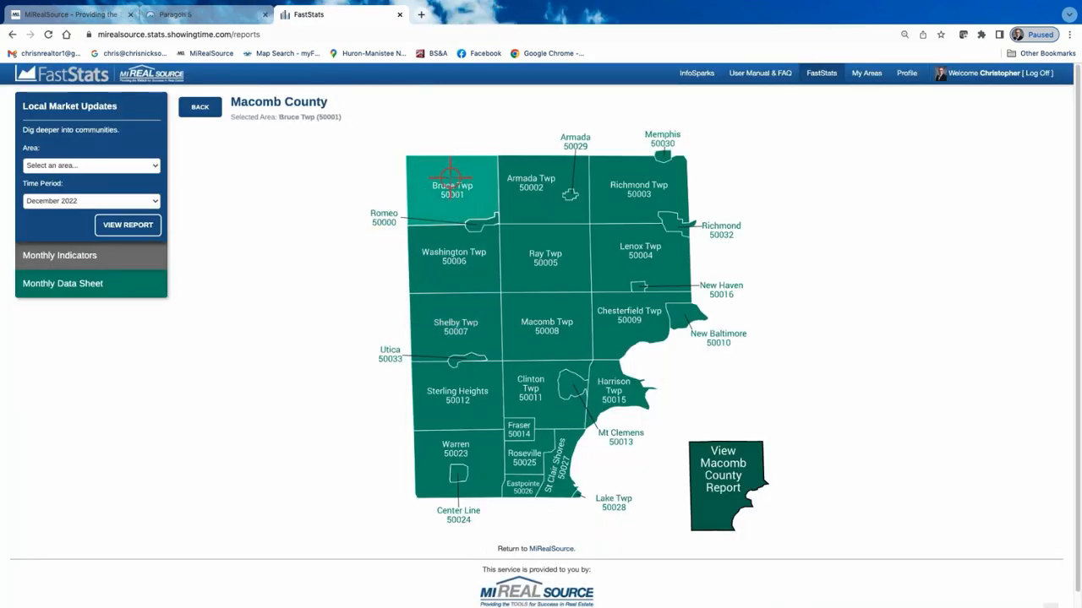
Go back to the Entire MiRealSource Area map, revisit the Macomb County map, and open the Wayne County map
left_click(203, 107)
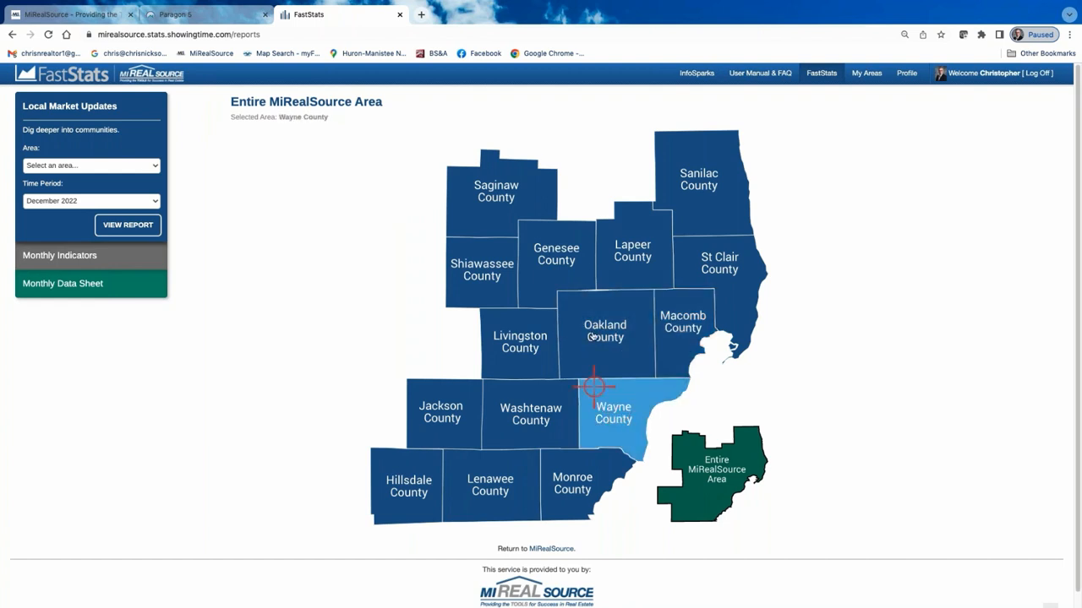
left_click(676, 326)
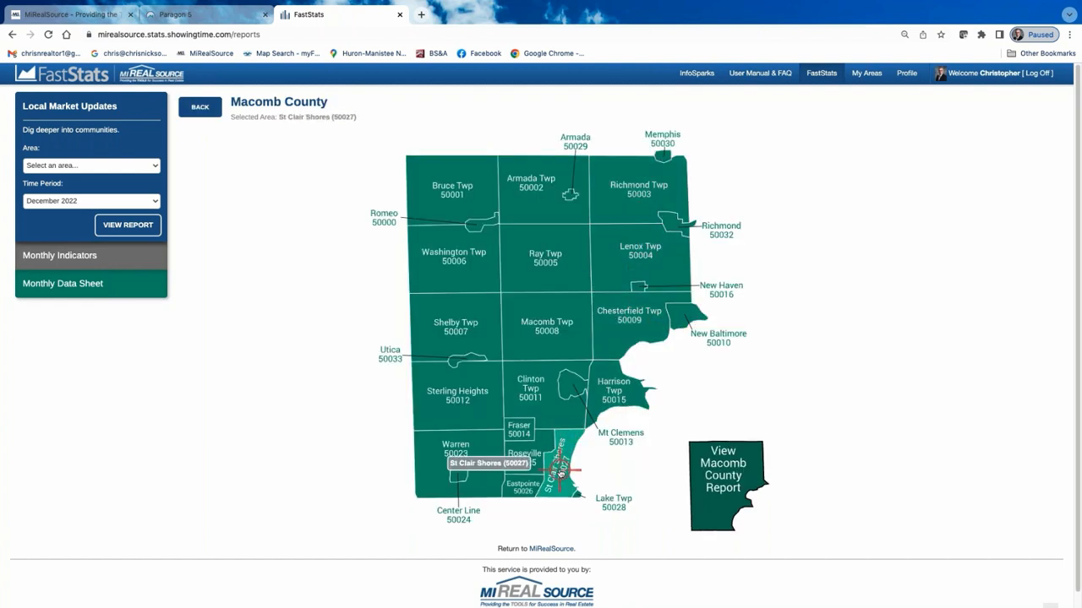
left_click(203, 109)
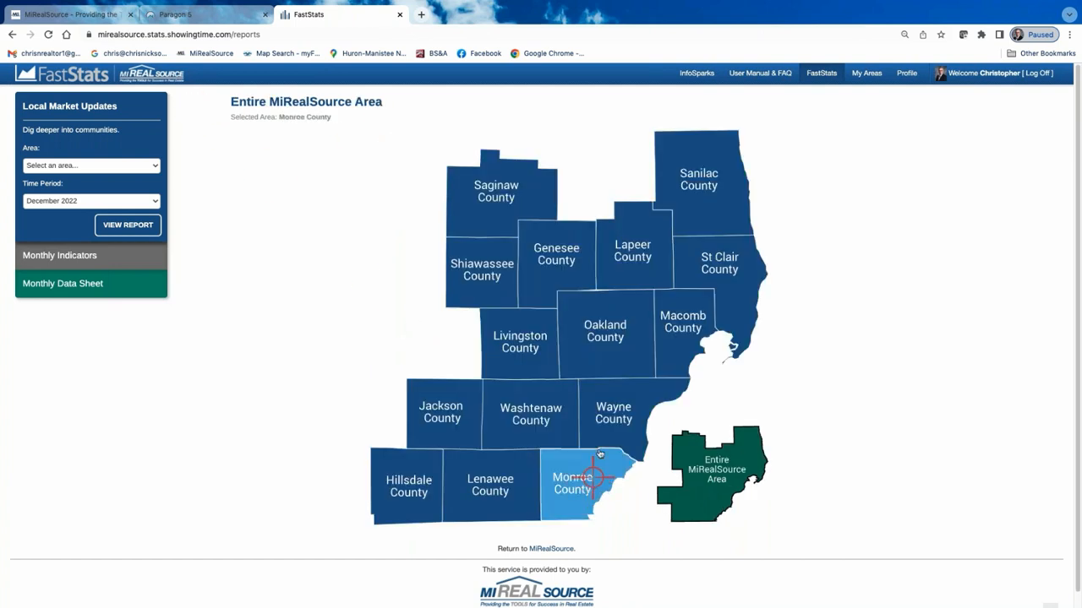
left_click(614, 418)
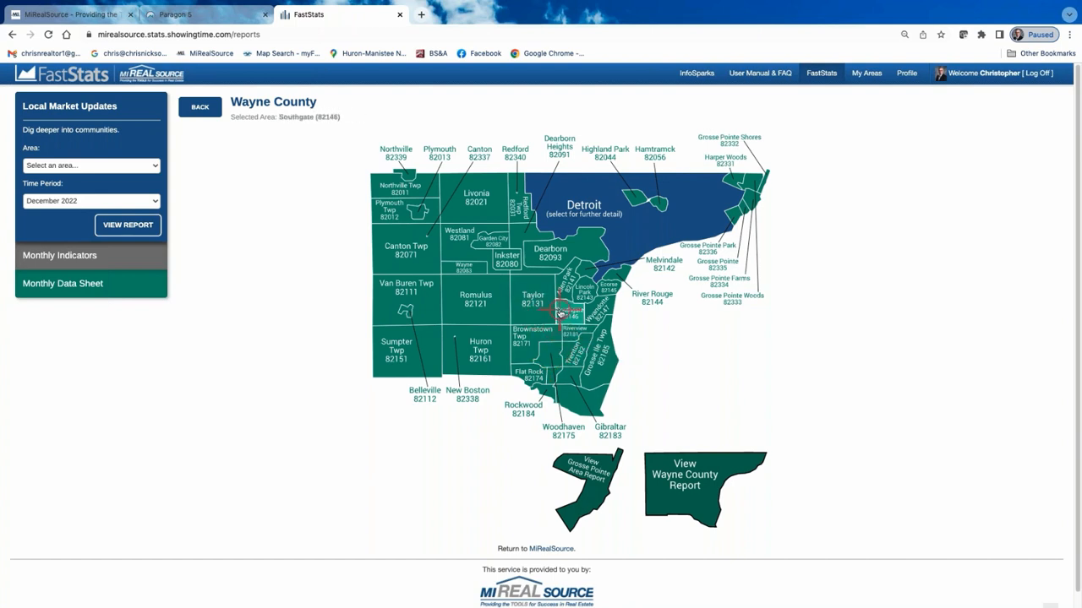
Open the Oakland County map from the Entire MiRealSource Area and view the Oakland County and Rochester Hills (63151) reports, returning to FastStats after each
left_click(199, 106)
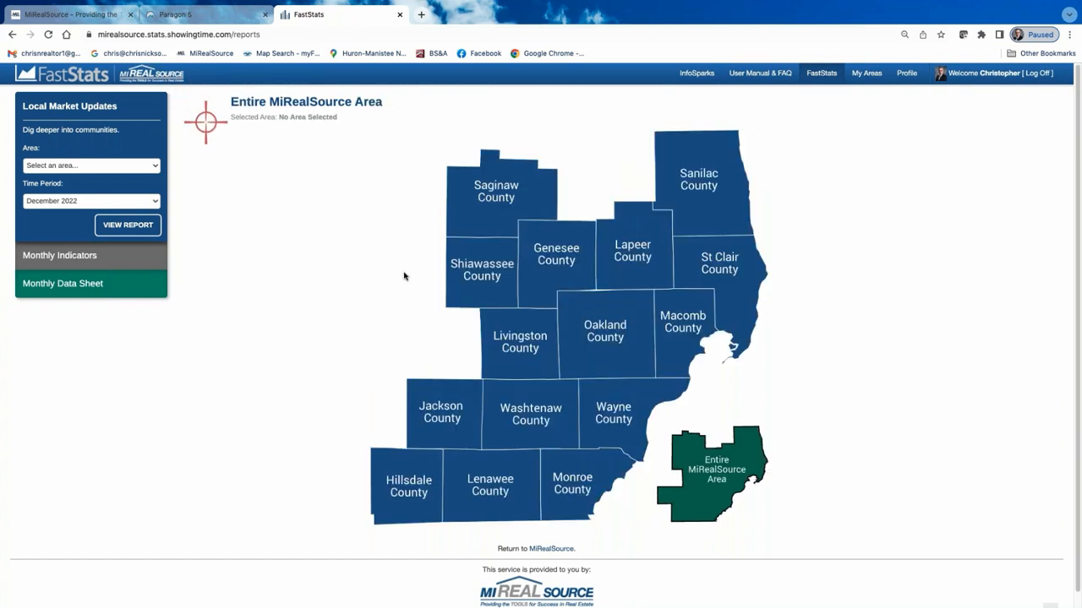
left_click(604, 346)
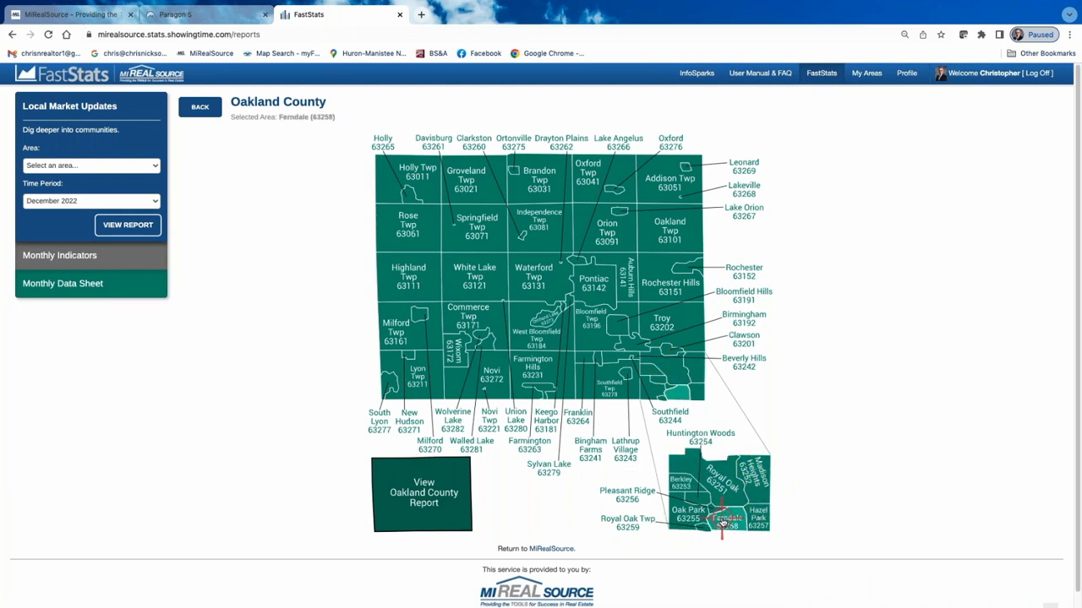
left_click(424, 503)
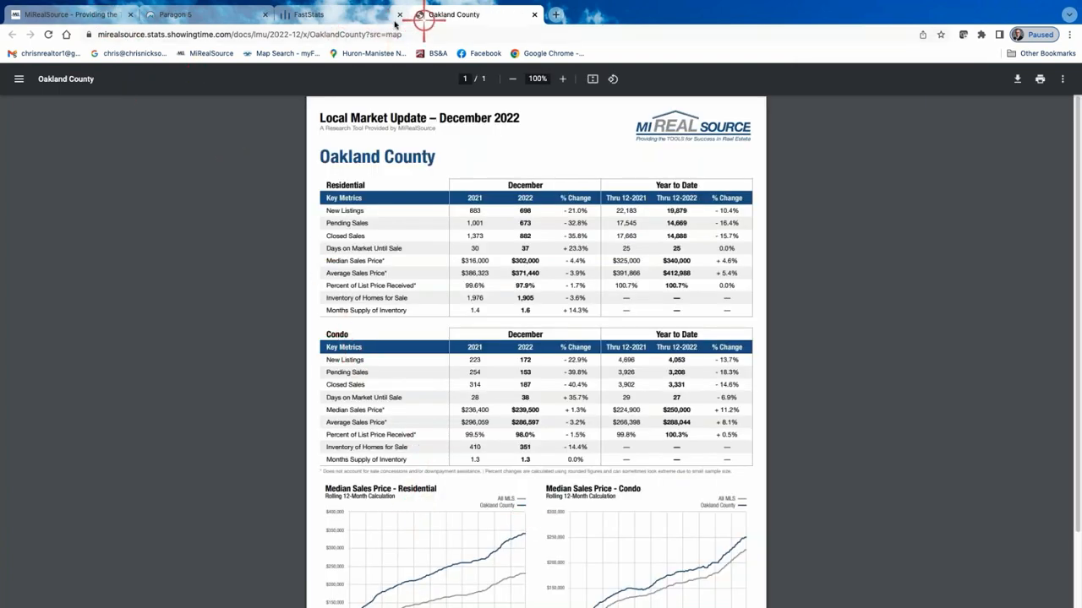
left_click(356, 19)
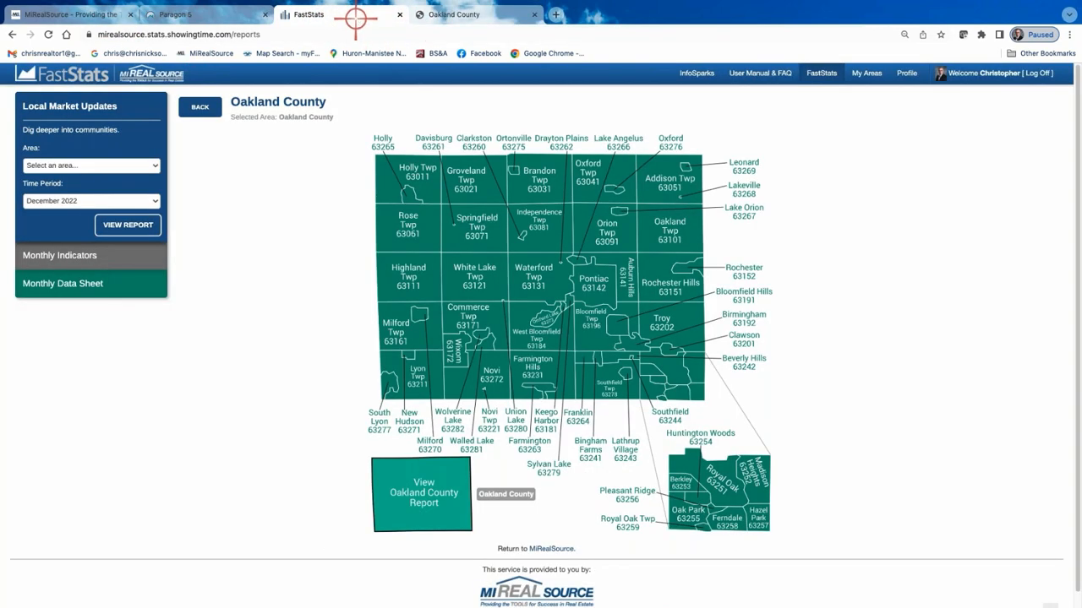
left_click(650, 286)
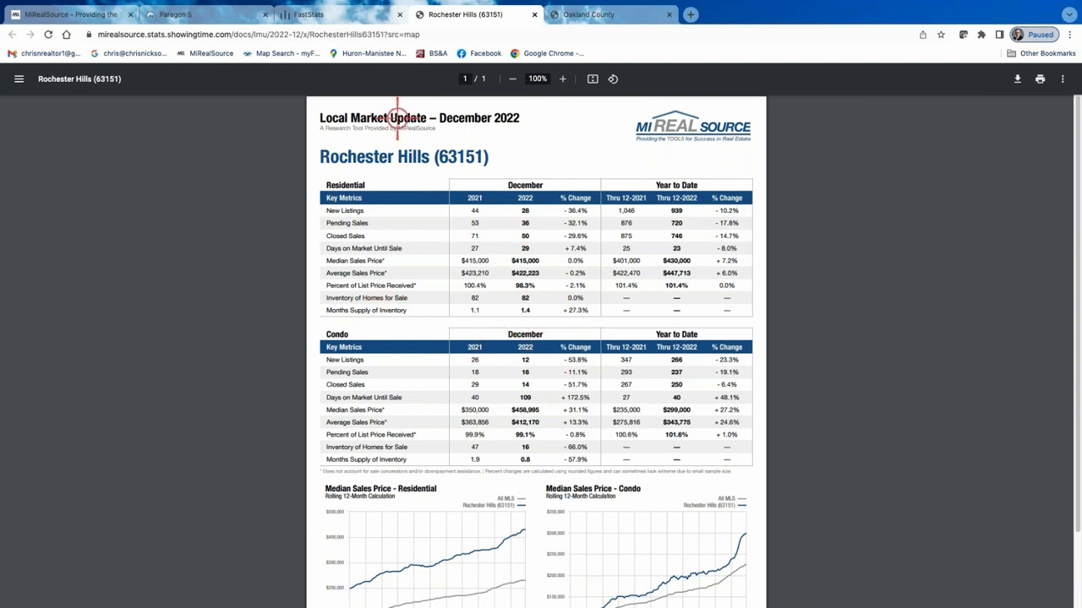
left_click(348, 17)
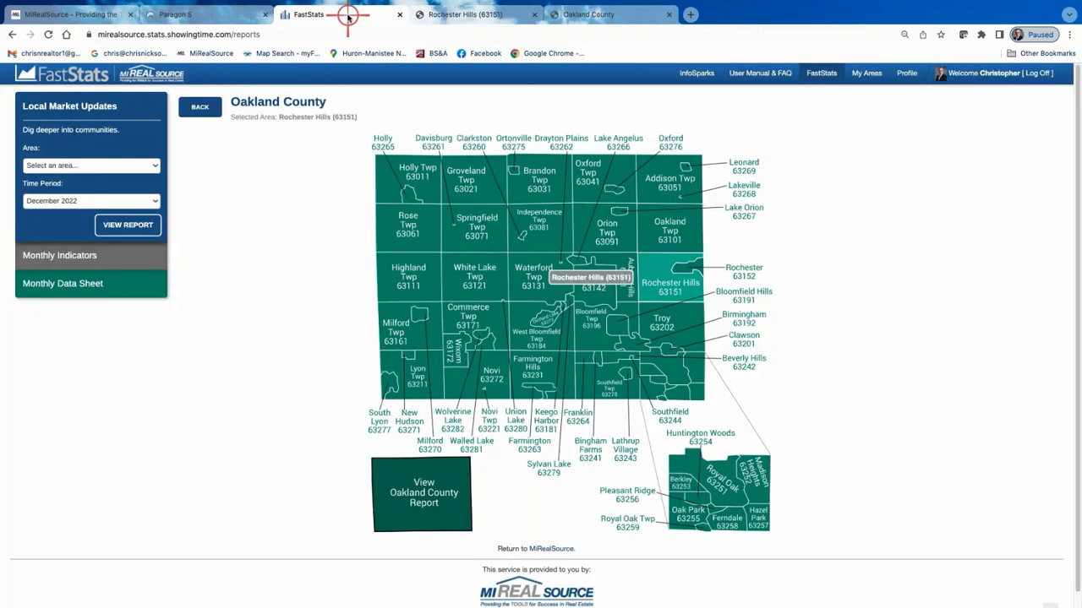
Open the most recent Monthly Indicators report for the Entire MiRealSource Area and read its summary, Residential Market Overview and Condo Market Overview
left_click(109, 264)
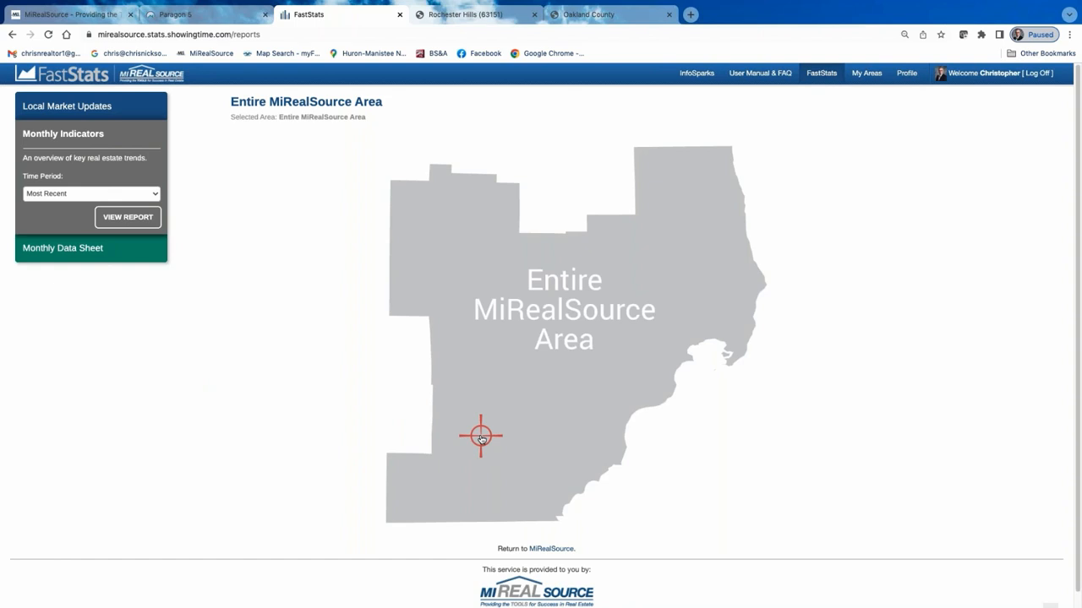
left_click(564, 376)
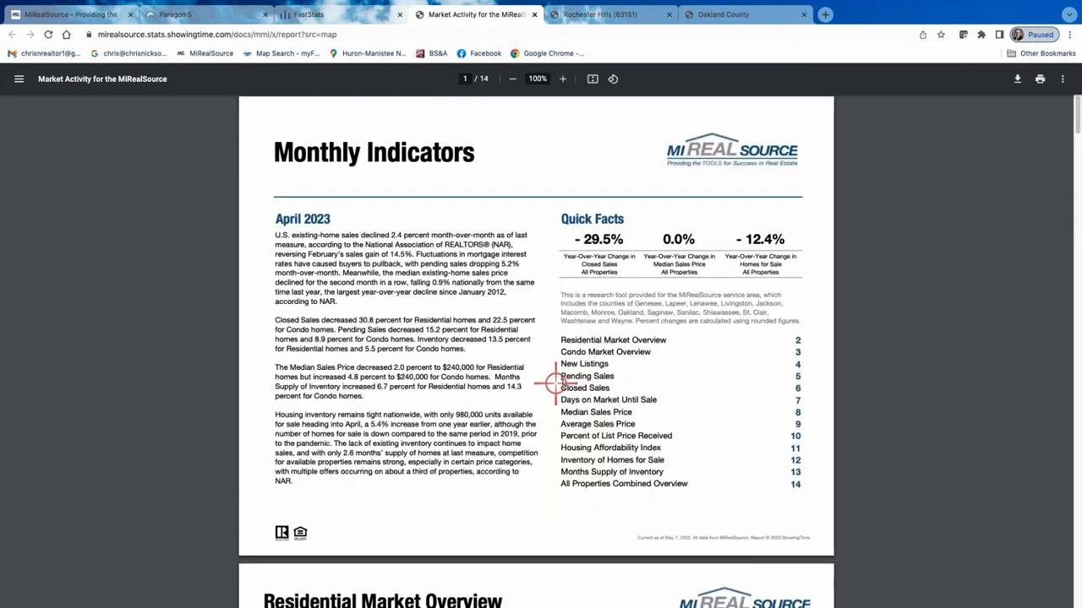
scroll(561, 382, "down", 1)
scroll(561, 383, "down", 1)
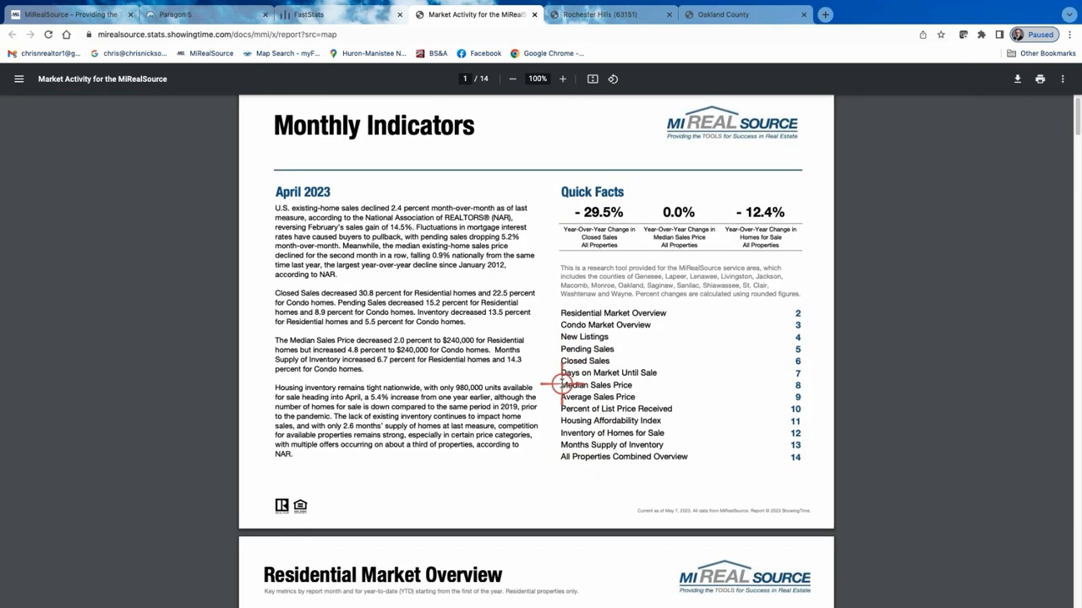
scroll(561, 382, "down", 4)
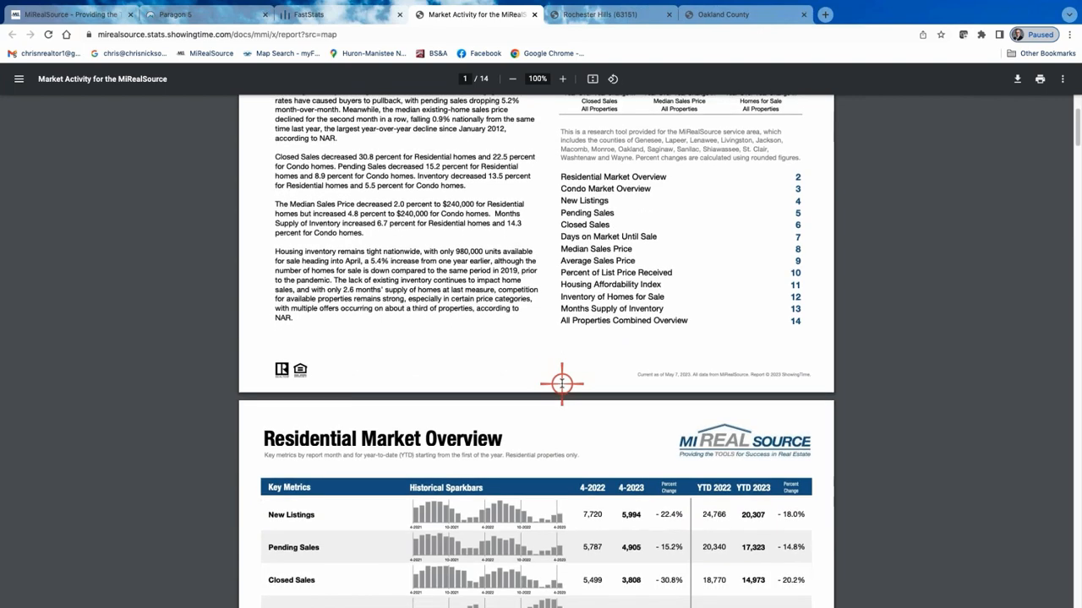
scroll(561, 383, "down", 10)
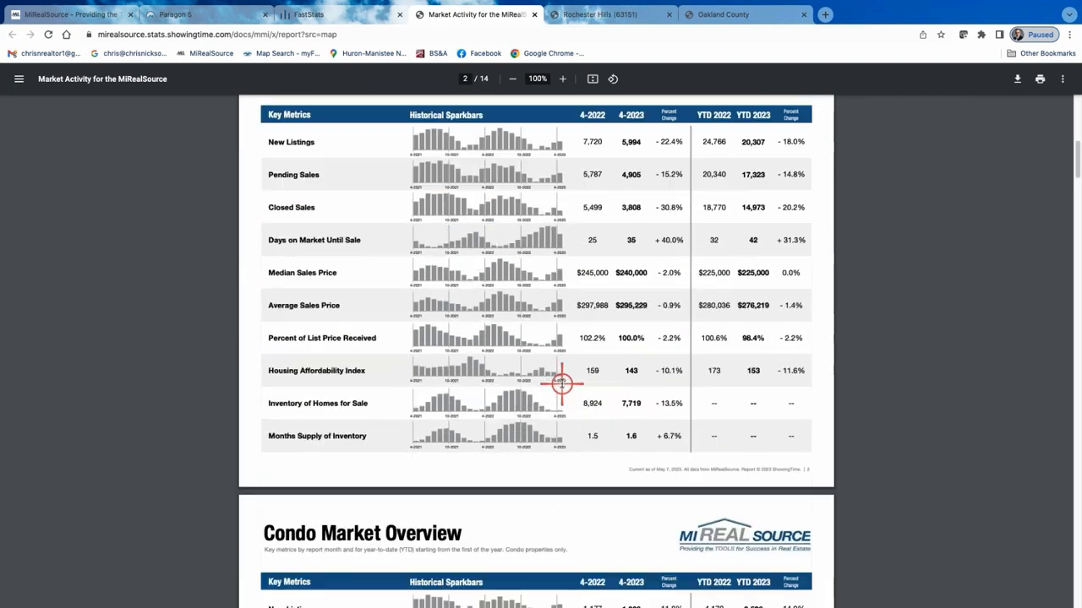
scroll(561, 383, "down", 4)
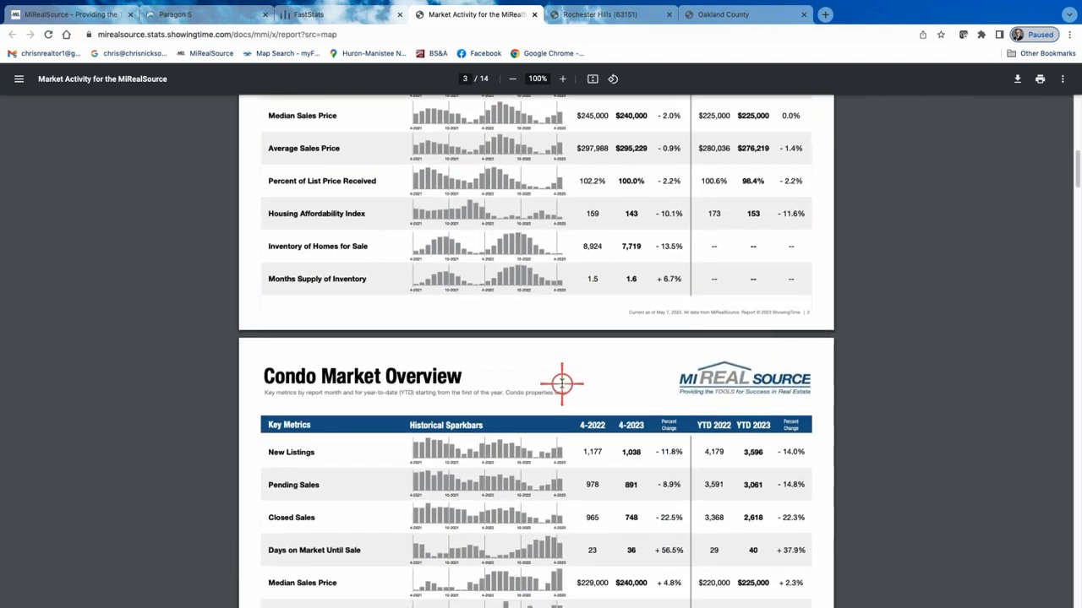
scroll(561, 383, "down", 6)
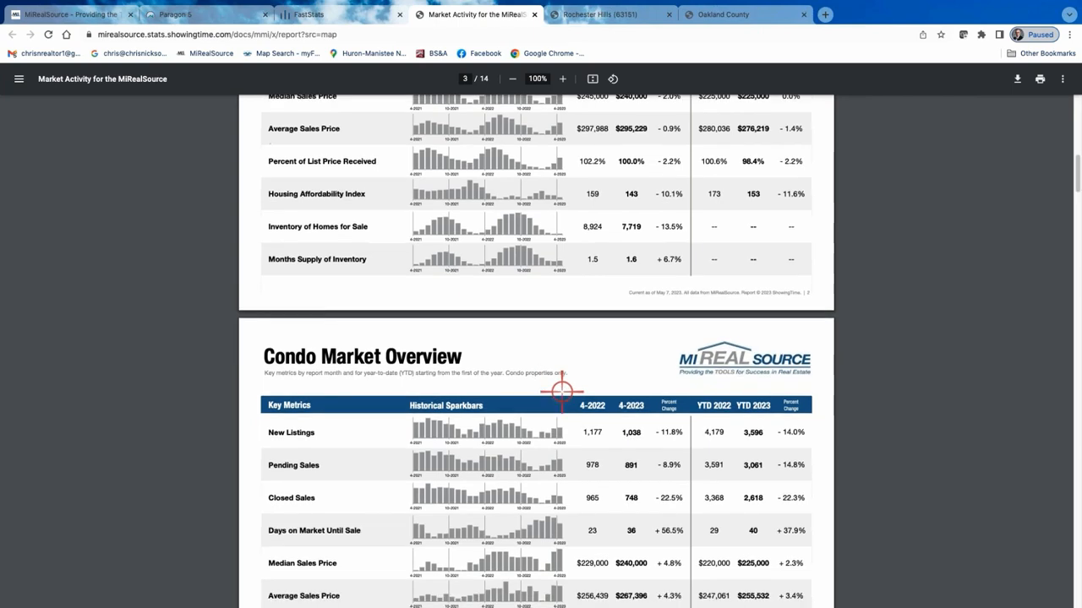
scroll(592, 416, "down", 2)
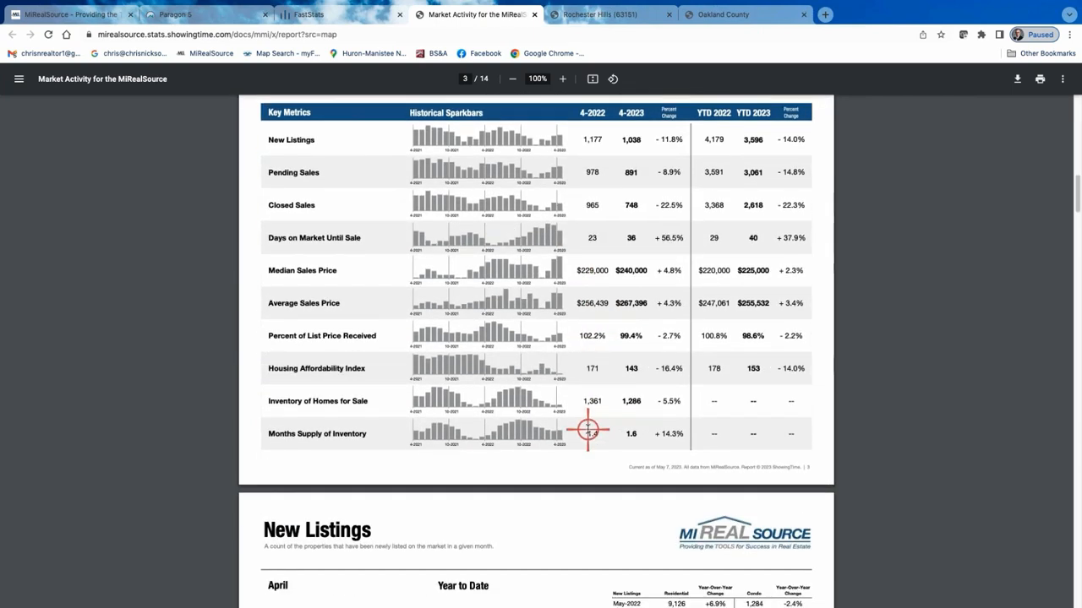
scroll(587, 431, "down", 1)
scroll(581, 427, "down", 3)
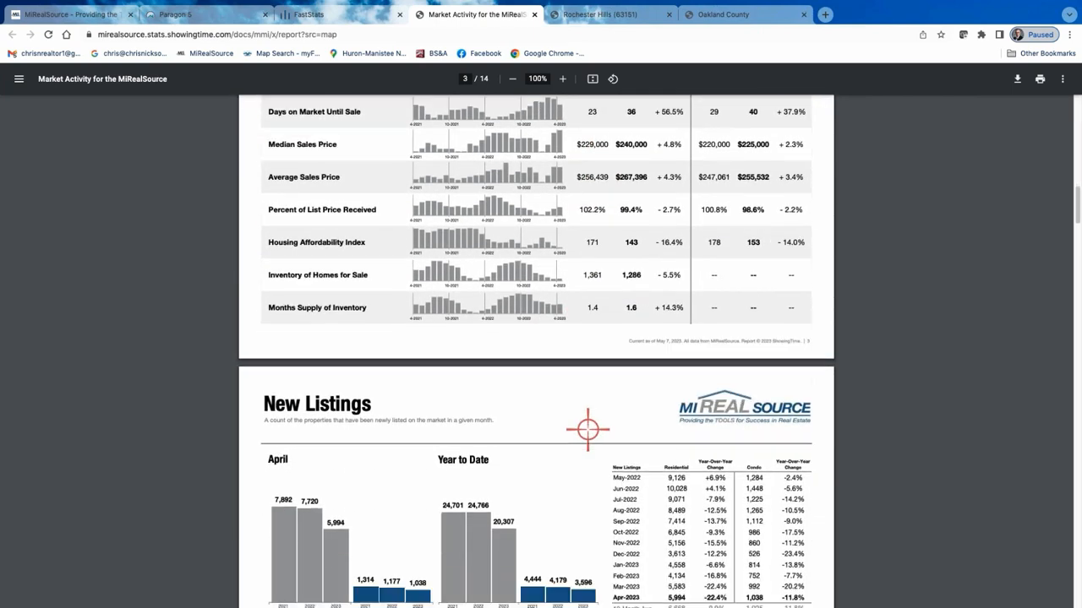
Examine the report's pages from New Listings through Median Sales Price and return to its first page
scroll(583, 418, "down", 6)
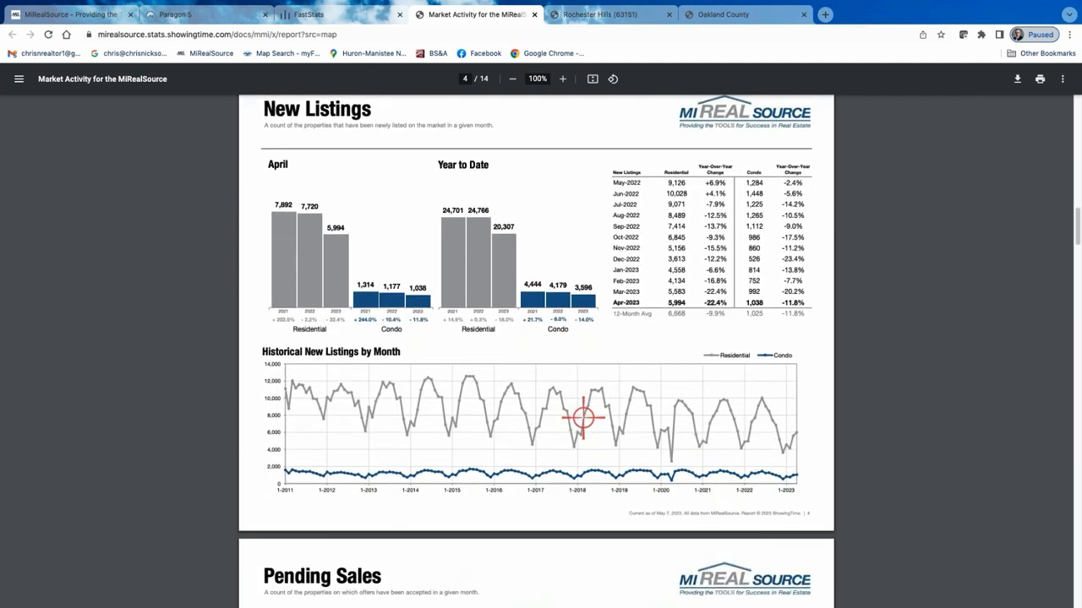
scroll(580, 437, "down", 5)
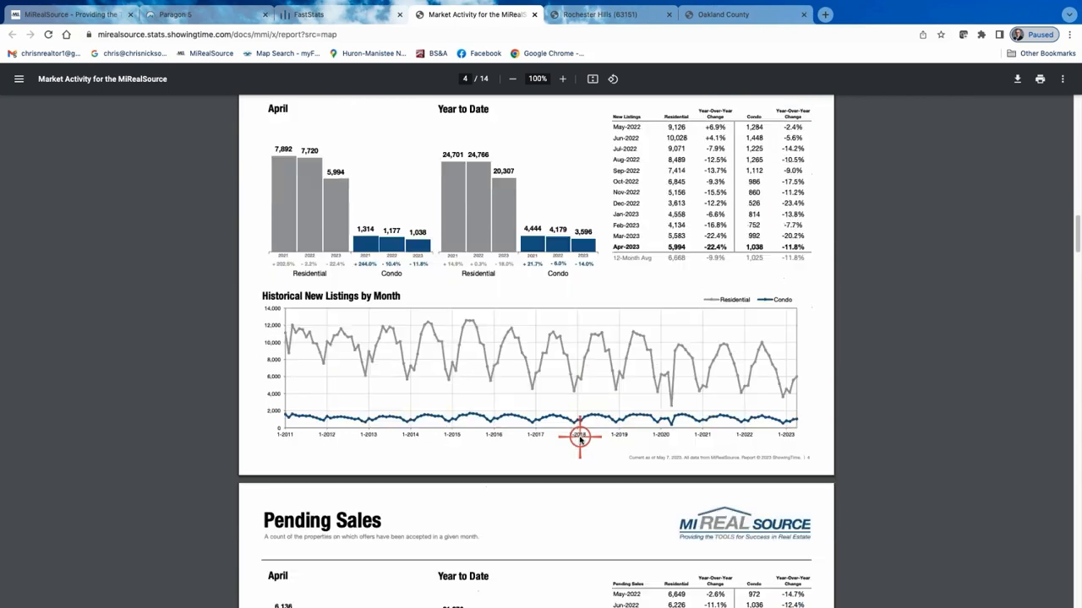
scroll(574, 465, "down", 9)
scroll(573, 475, "down", 8)
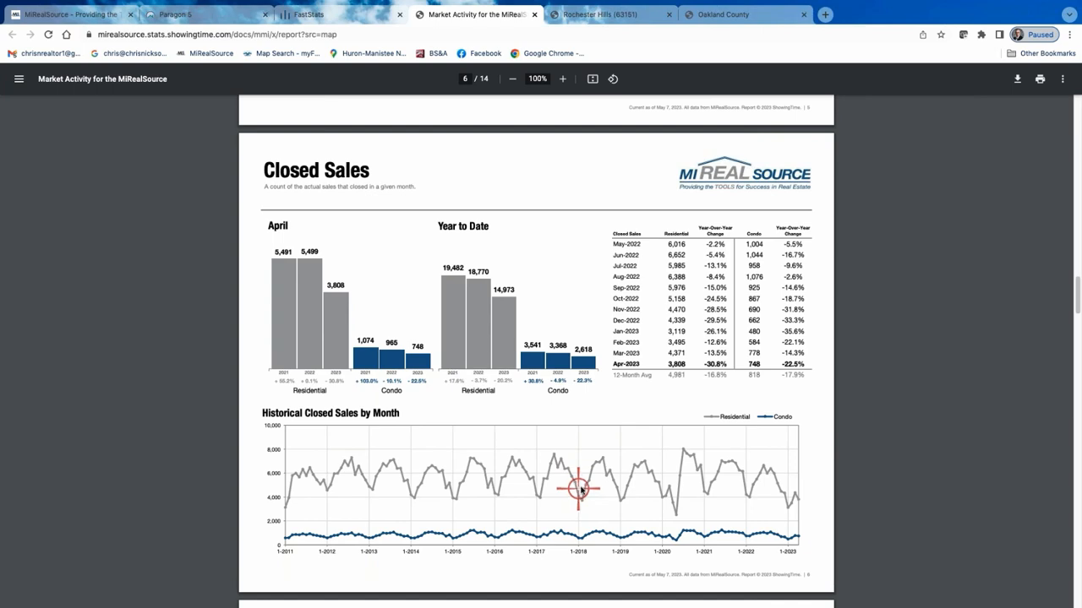
scroll(581, 488, "down", 1)
scroll(581, 488, "down", 8)
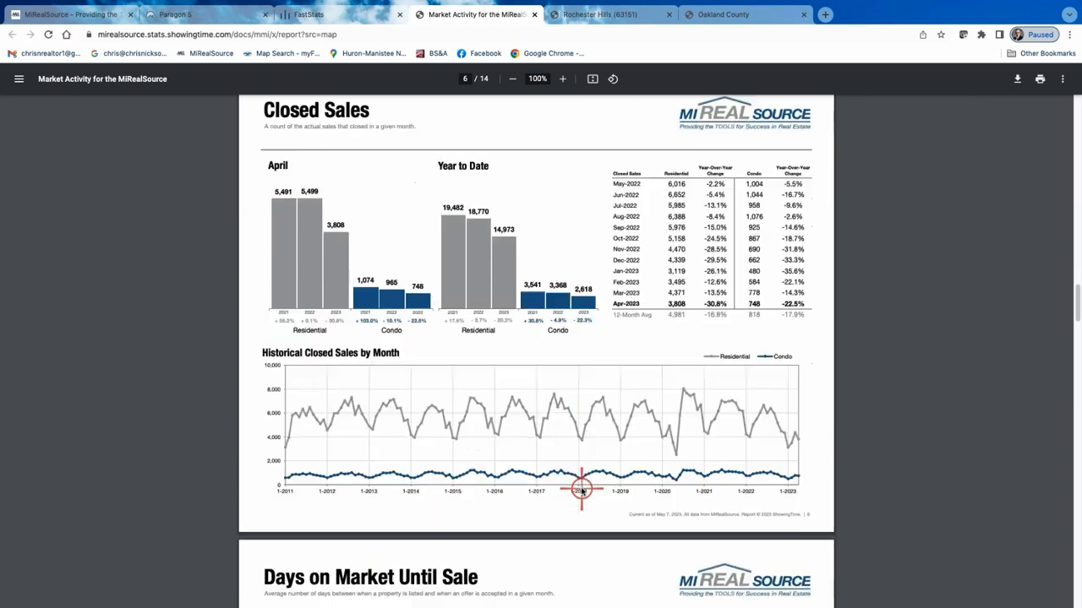
scroll(582, 490, "down", 2)
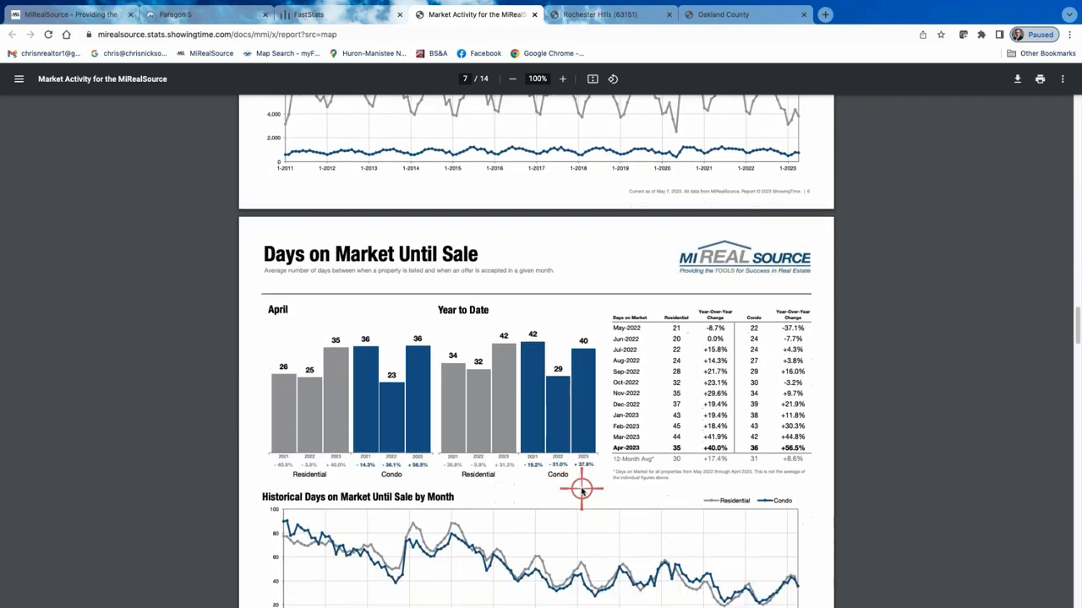
scroll(581, 490, "down", 6)
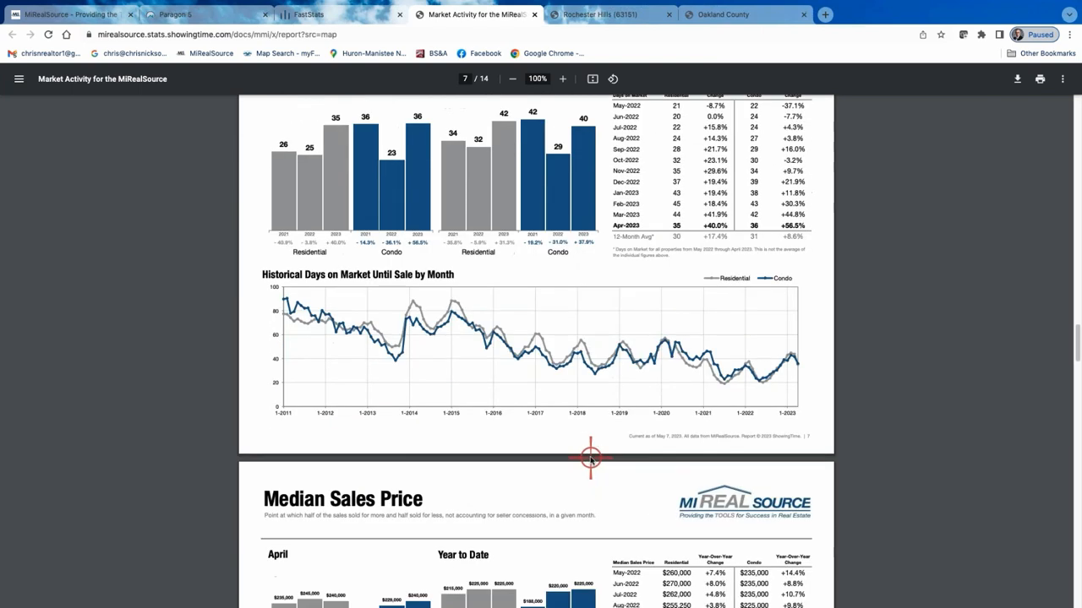
scroll(590, 458, "down", 3)
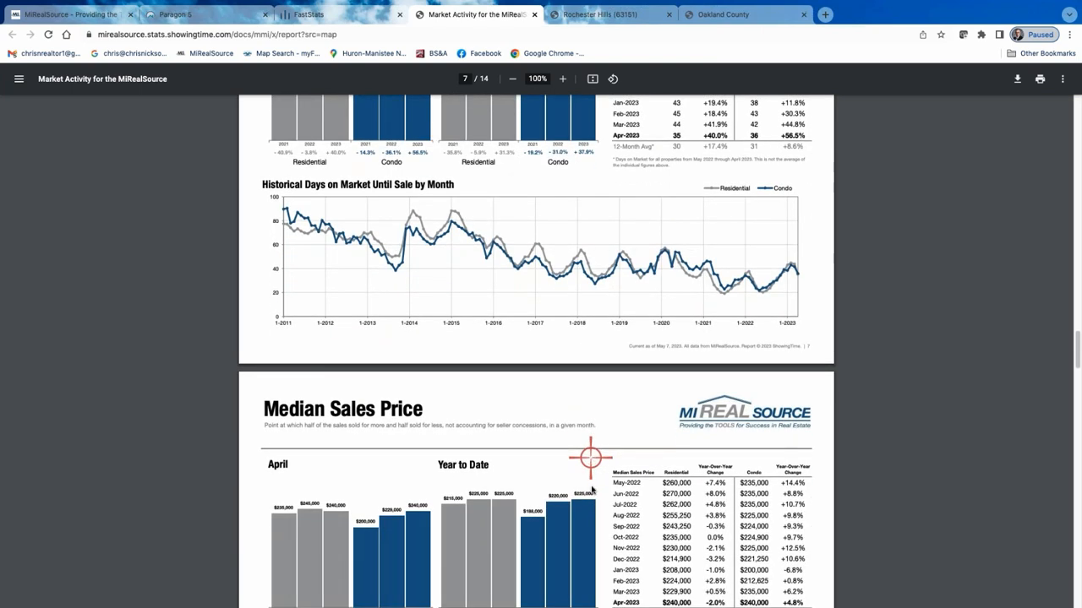
scroll(590, 554, "up", 20)
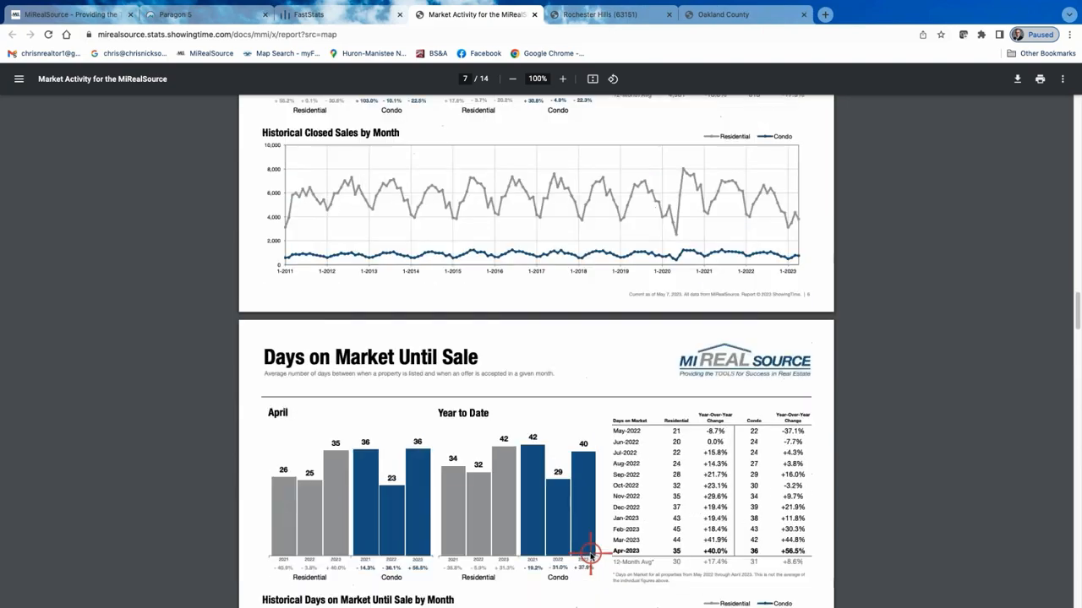
scroll(589, 554, "up", 20)
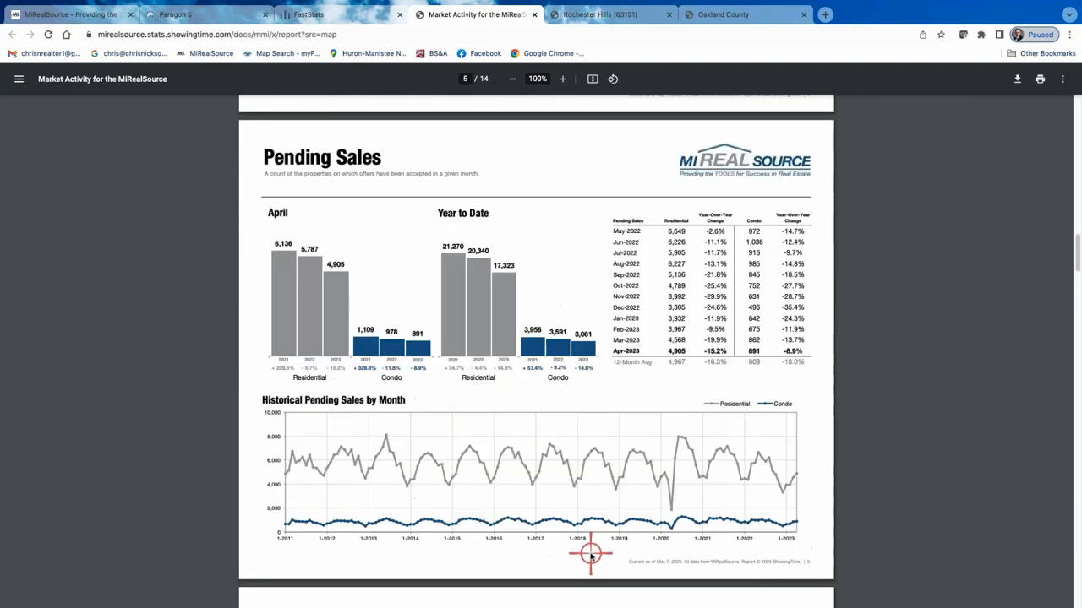
scroll(590, 553, "up", 20)
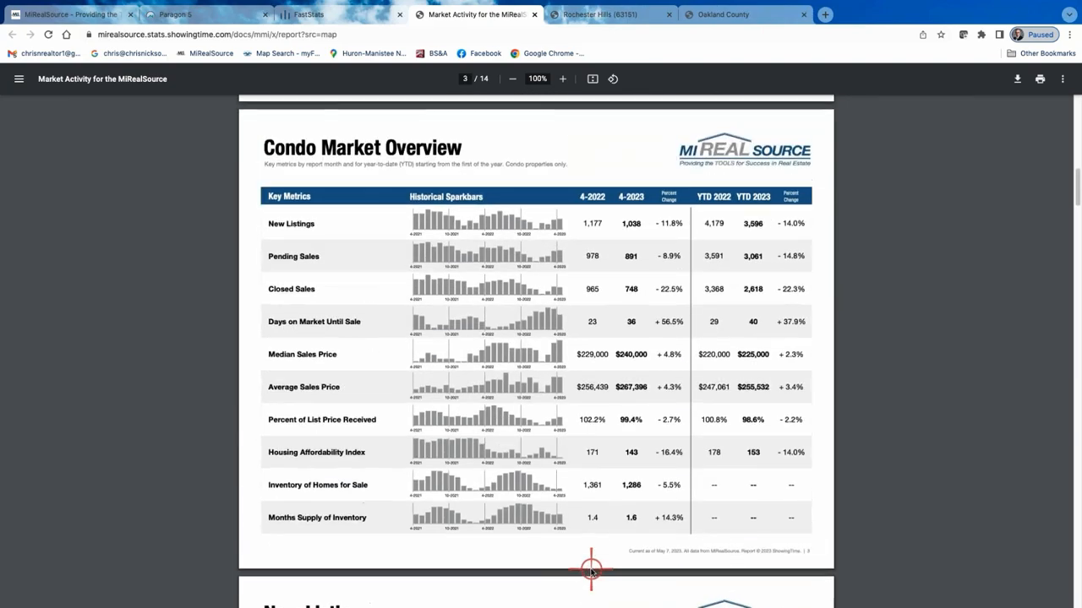
scroll(591, 571, "up", 10)
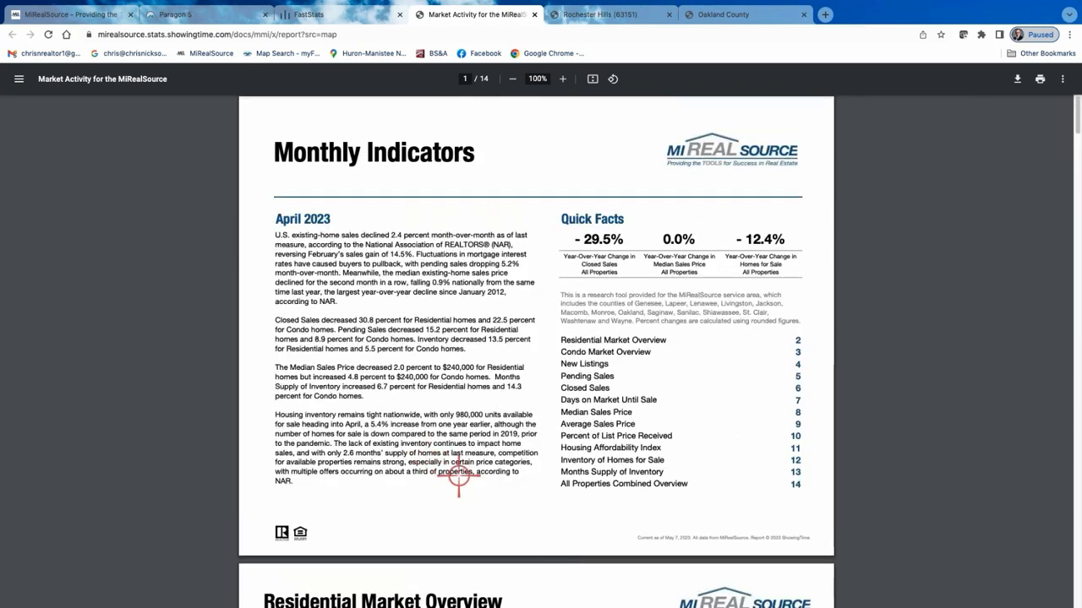
Review the Residential Market Overview key metrics again and return to the start of the Monthly Indicators report
scroll(457, 477, "down", 5)
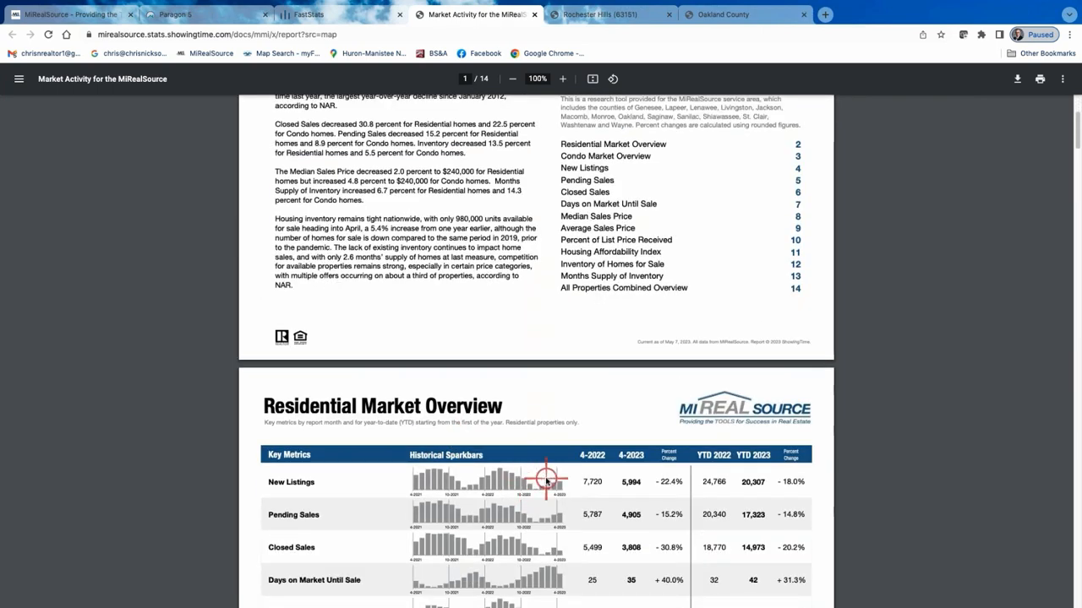
scroll(546, 480, "down", 2)
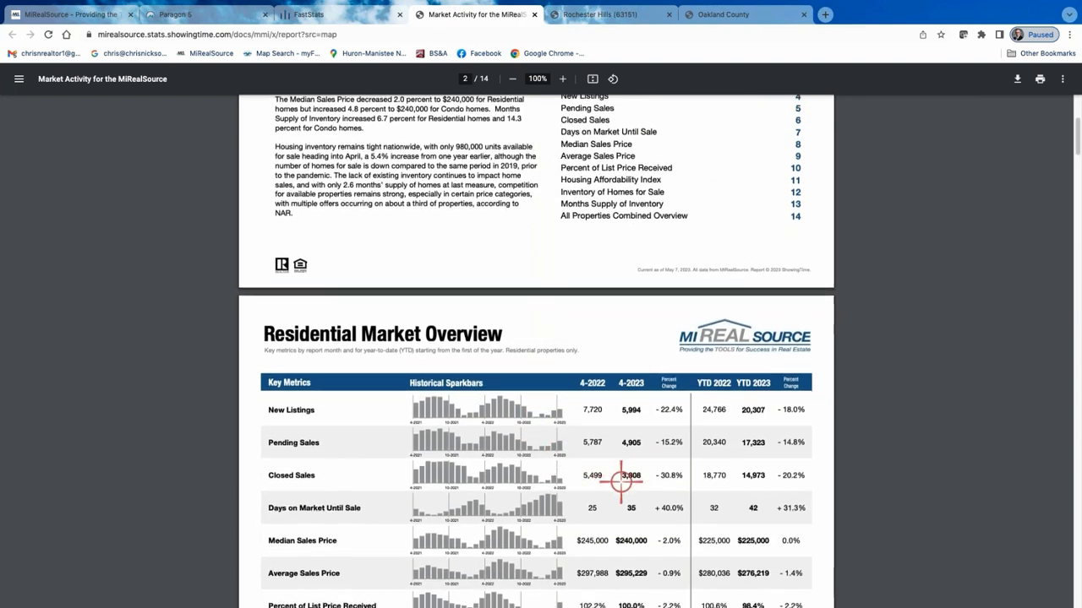
scroll(621, 477, "down", 6)
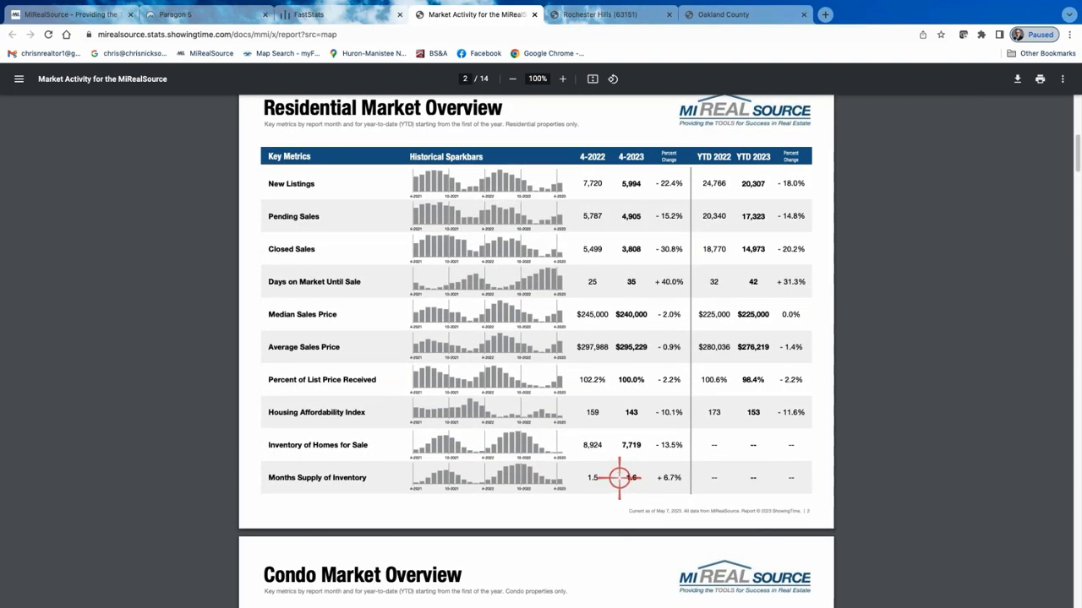
scroll(617, 474, "up", 7)
scroll(611, 470, "up", 6)
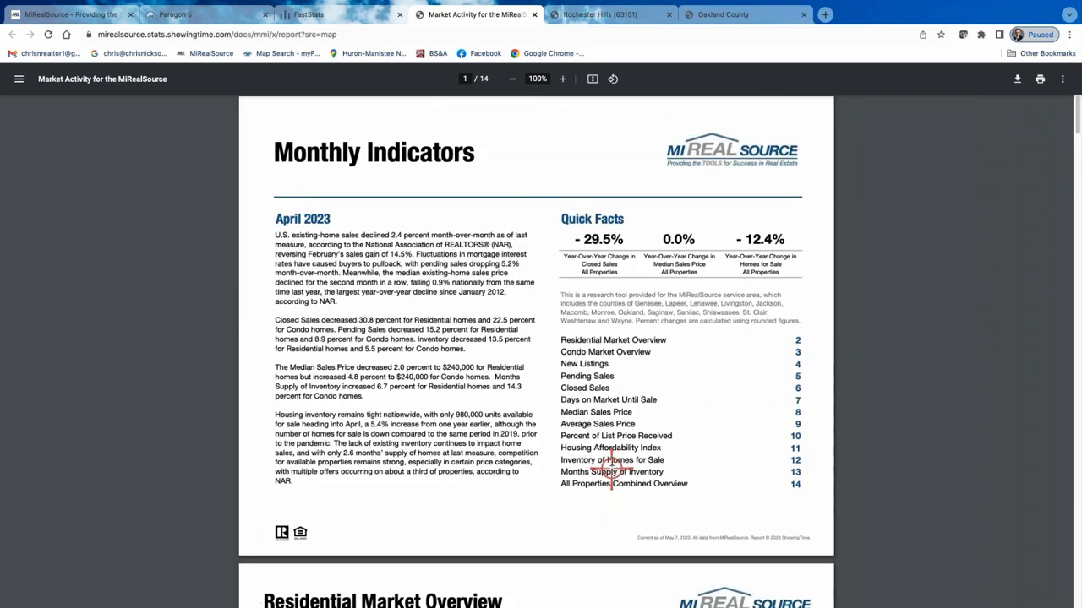
Return to FastStats and look through the available Monthly Indicators time periods, leaving the choice at Most Recent
left_click(347, 12)
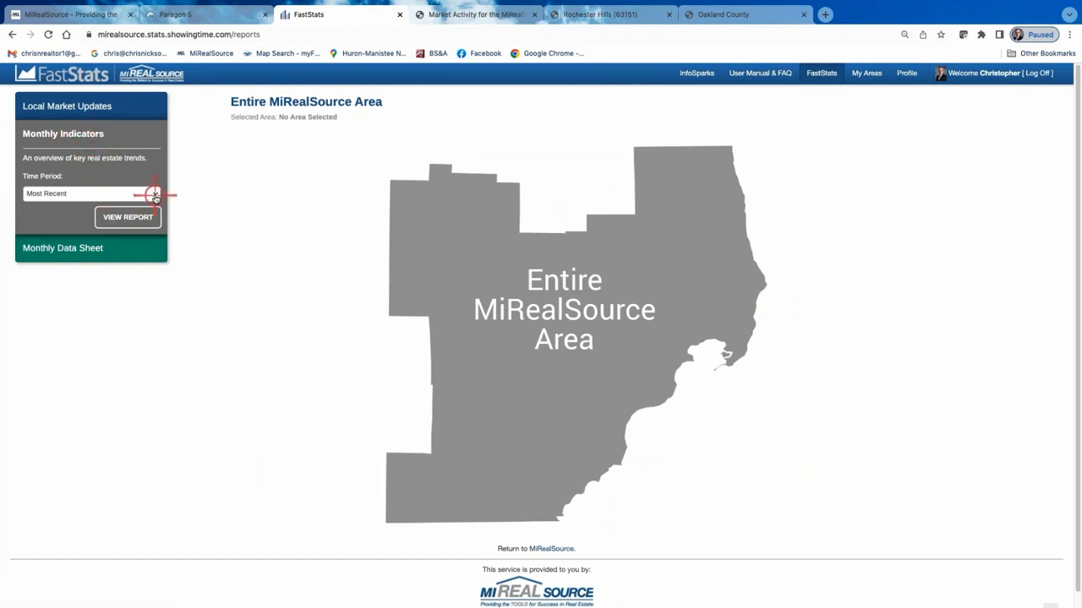
left_click(154, 195)
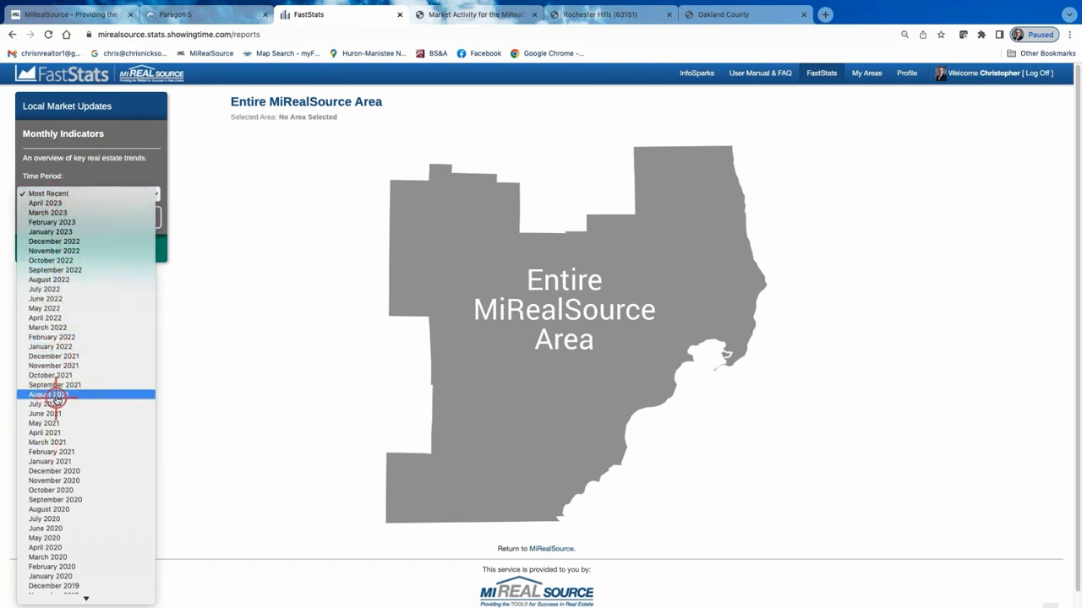
scroll(53, 393, "down", 4)
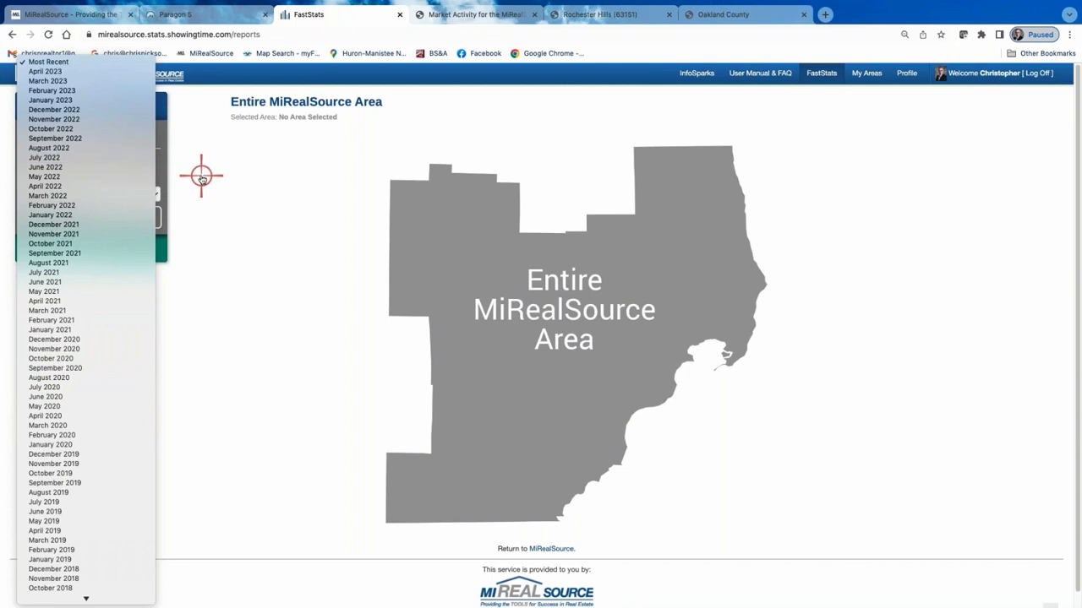
left_click(203, 176)
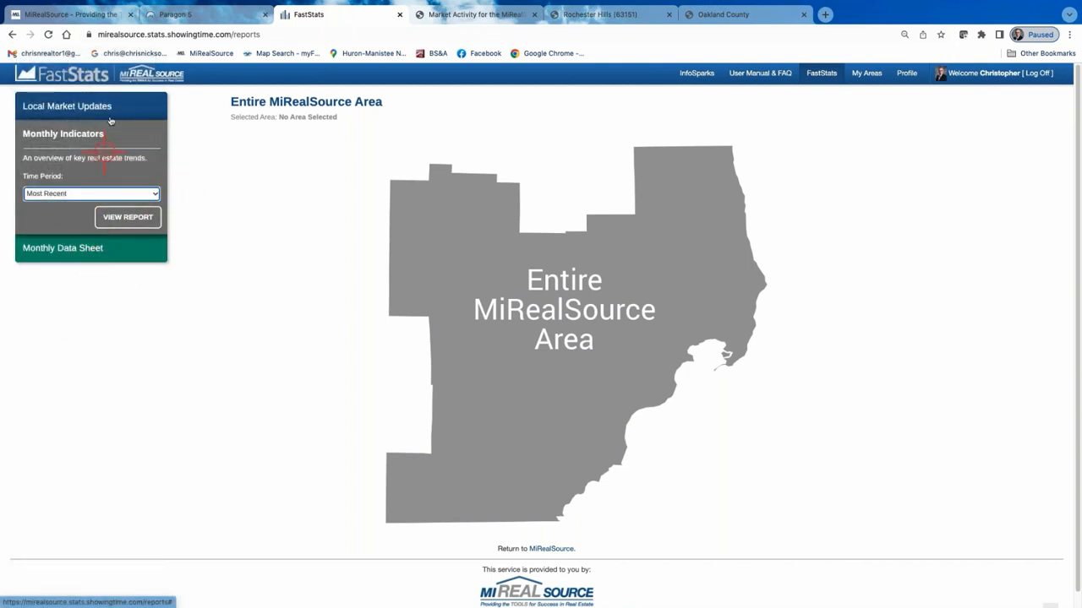
Open the most recent Monthly Data Sheet report for the Entire MiRealSource Area
left_click(117, 253)
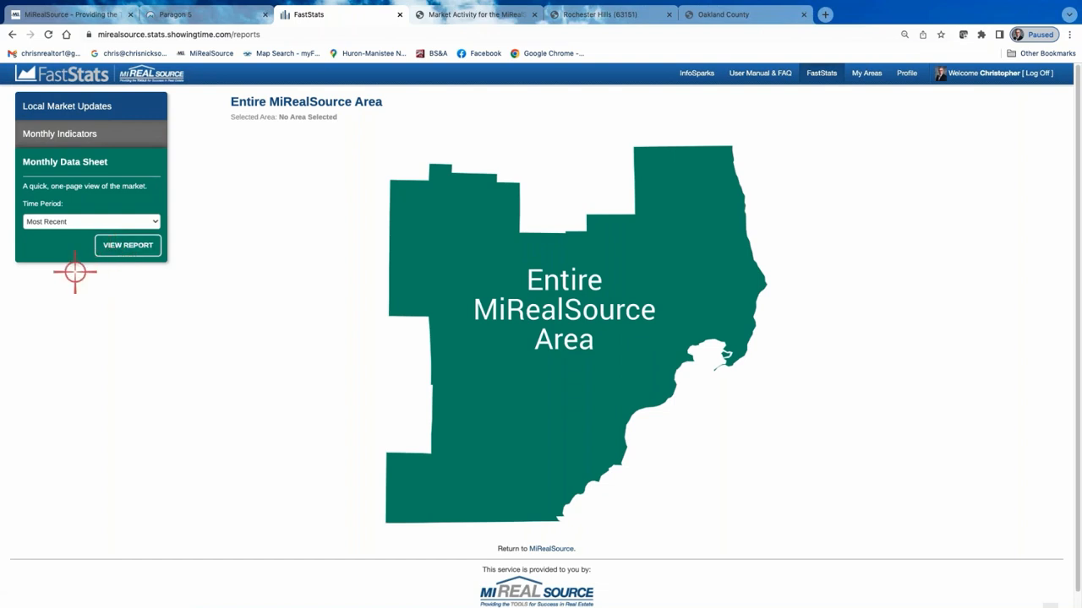
left_click(555, 326)
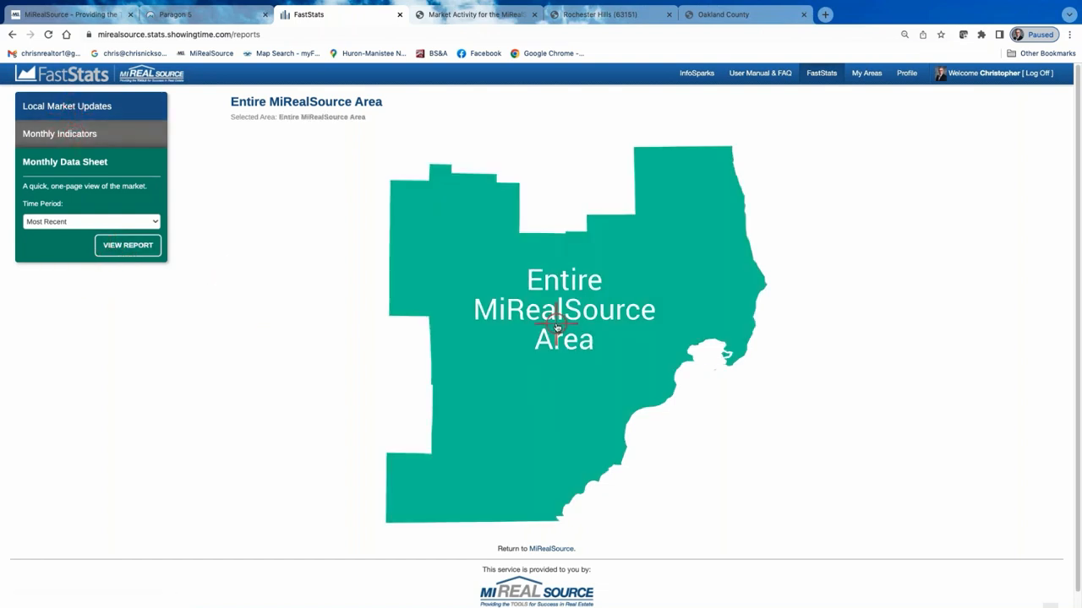
left_click(533, 386)
left_click(463, 394)
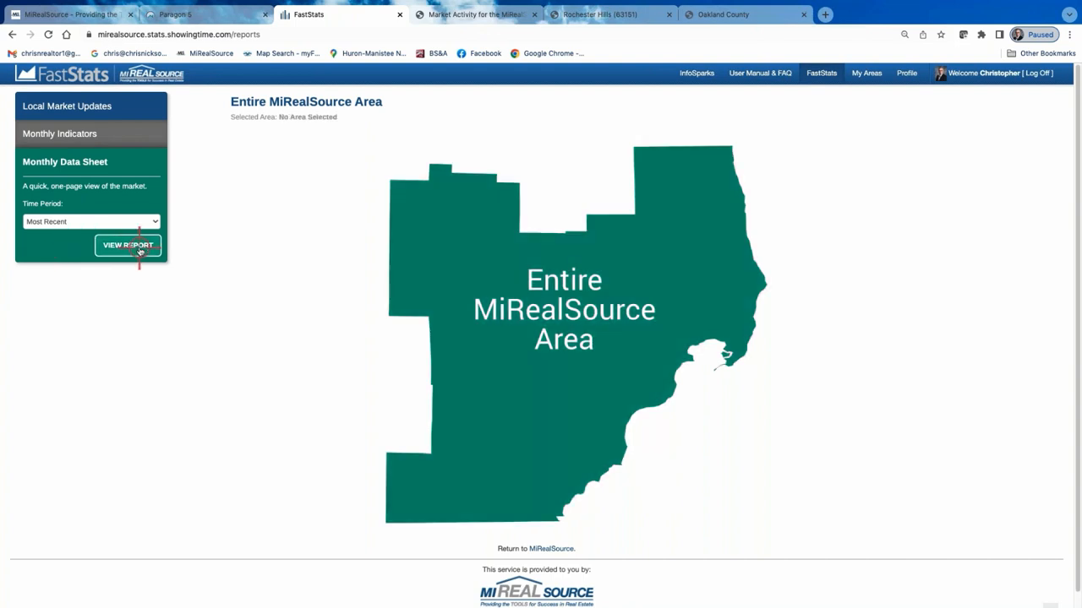
left_click(512, 345)
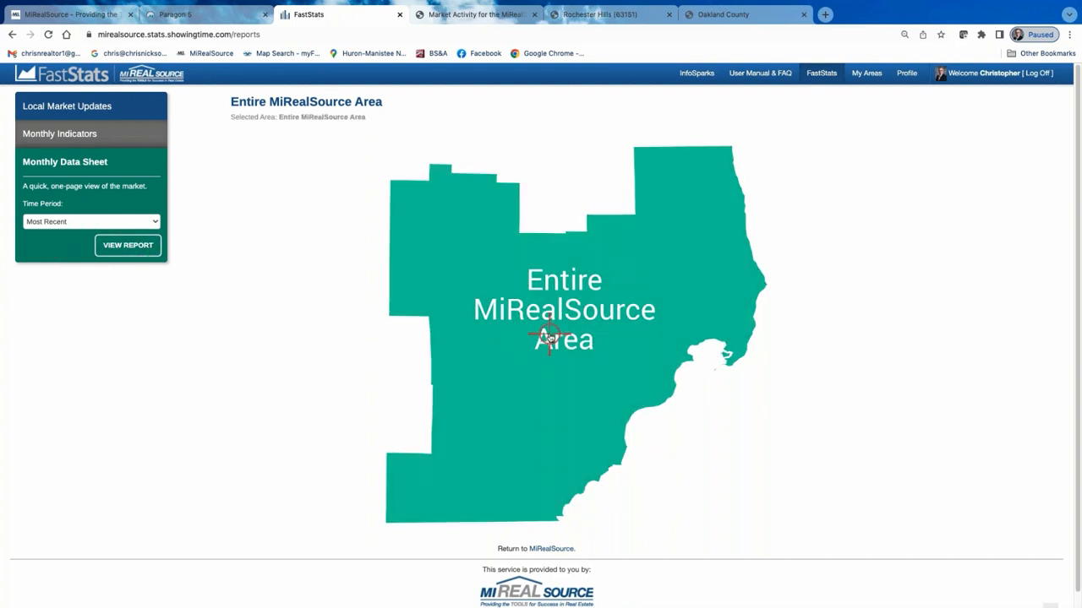
left_click(549, 338)
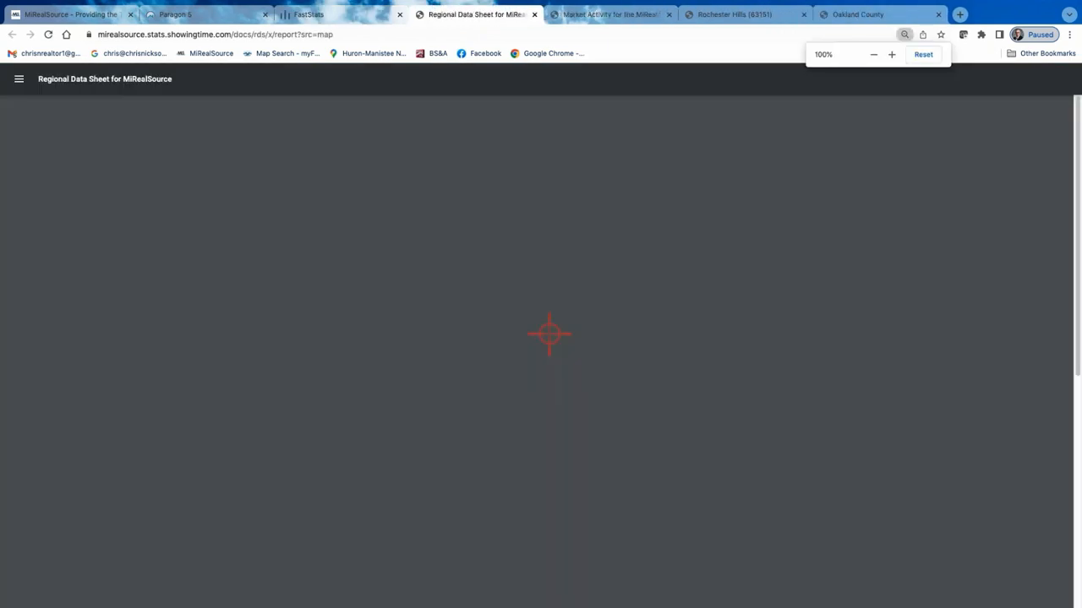
Examine the April 2023 Listing and Sales Summary Report by county, both its monthly page and its year-to-date page
scroll(386, 418, "down", 3)
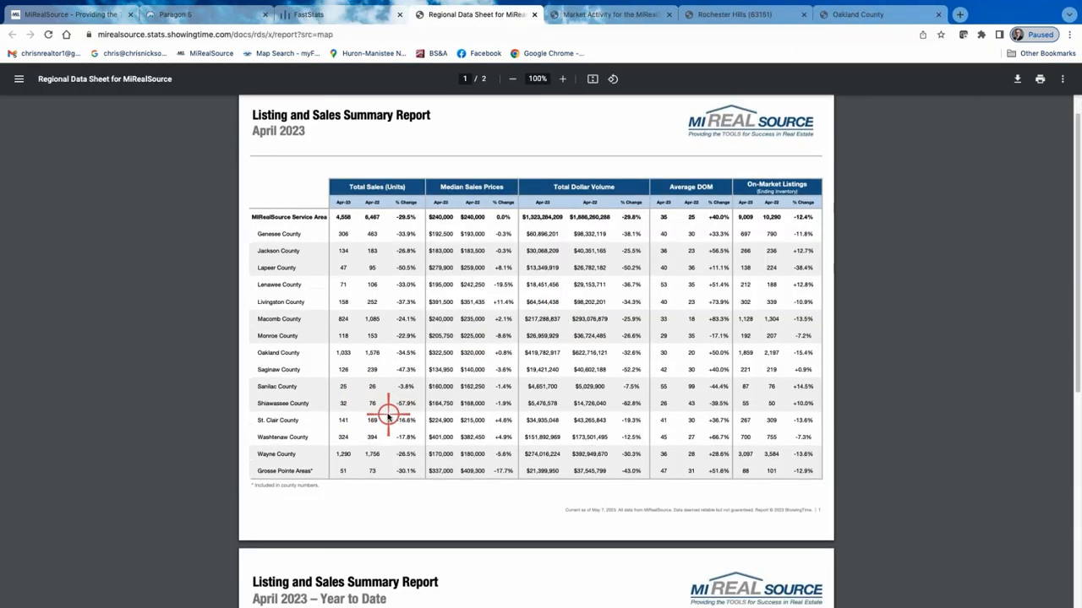
scroll(376, 402, "up", 3)
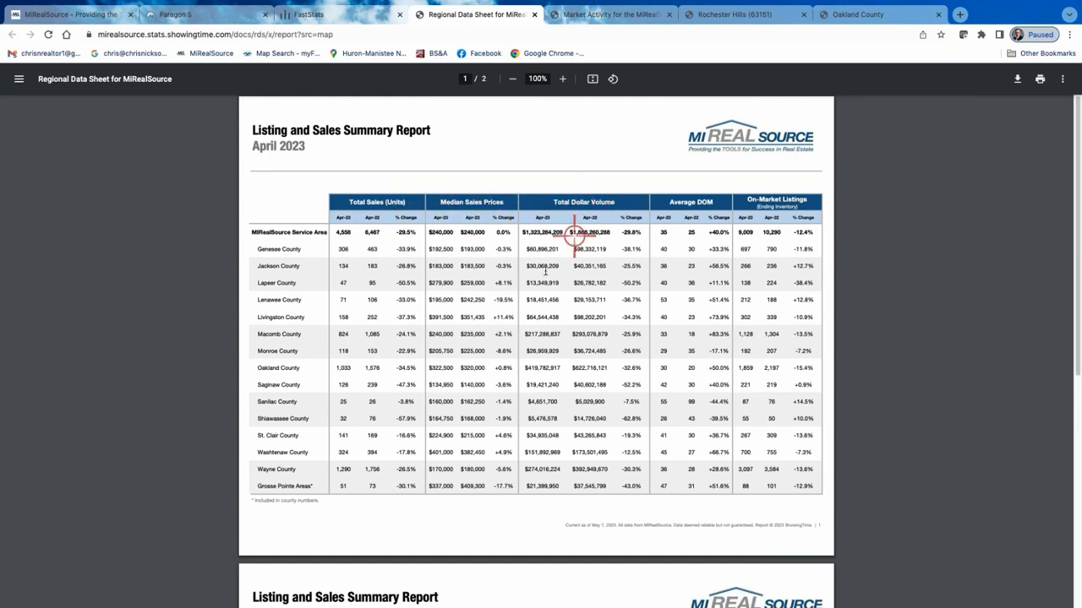
scroll(591, 228, "down", 5)
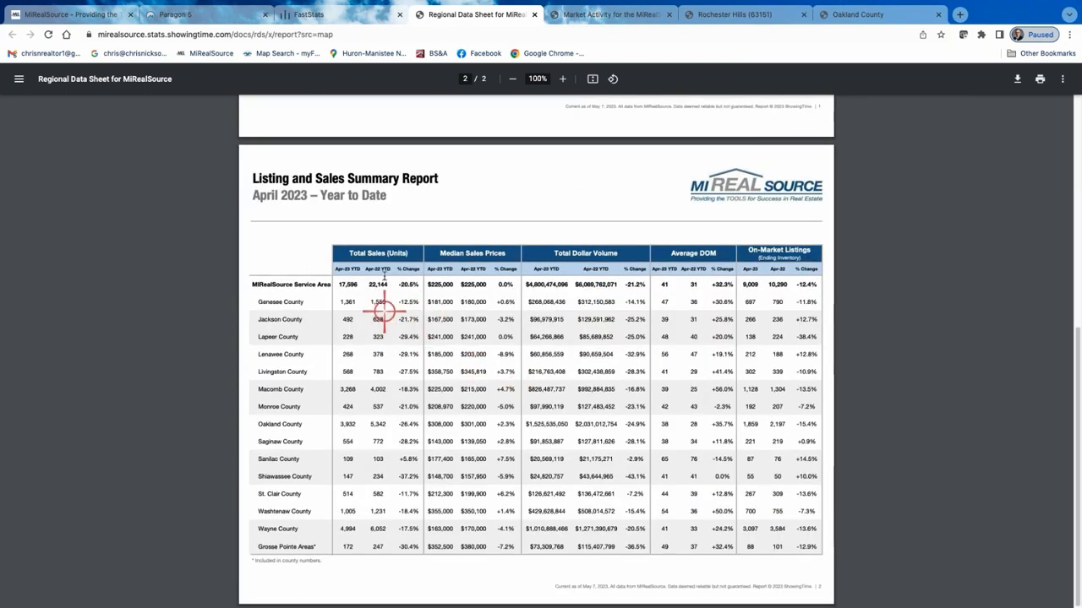
scroll(464, 235, "up", 5)
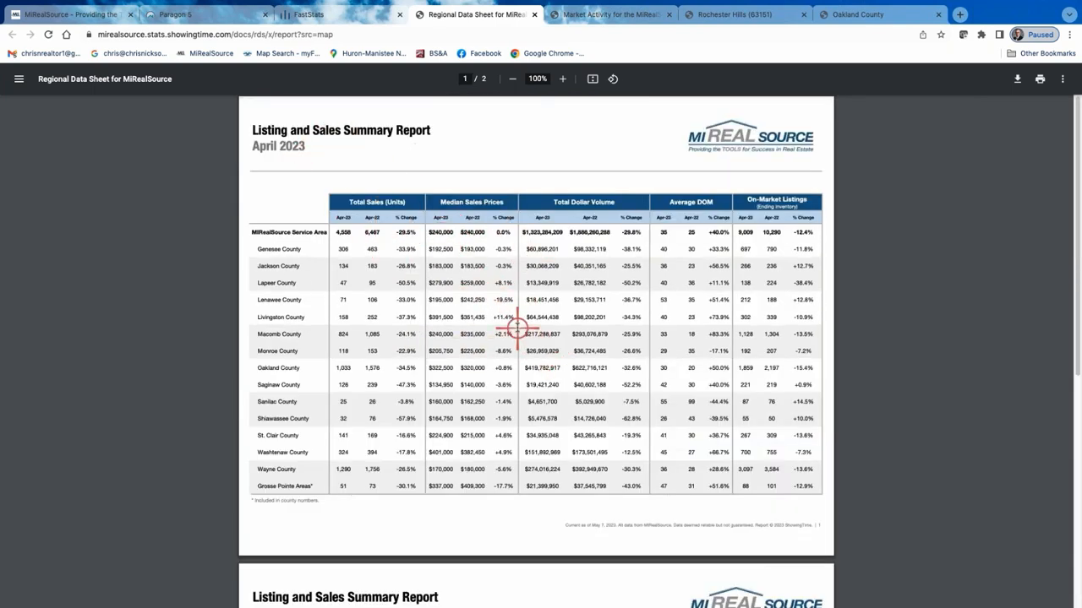
scroll(408, 278, "down", 1)
scroll(434, 342, "down", 5)
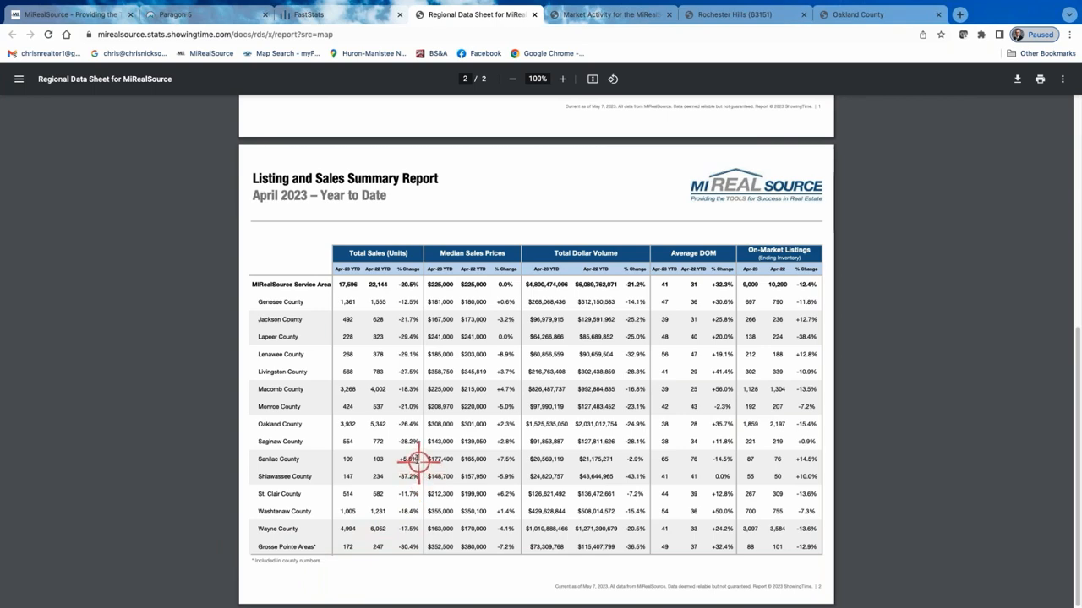
scroll(414, 465, "up", 3)
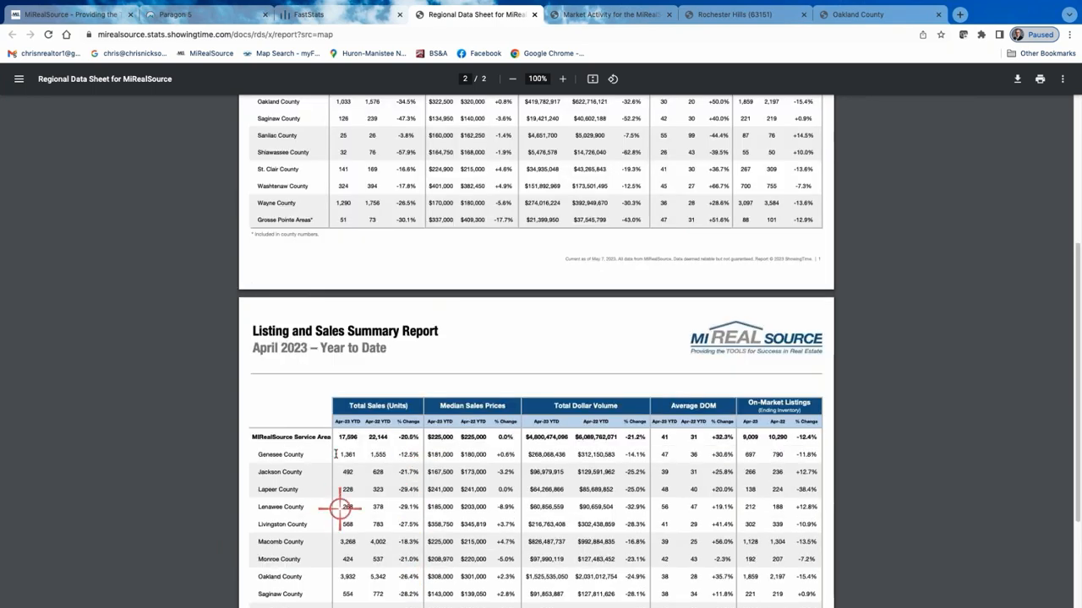
scroll(343, 442, "up", 5)
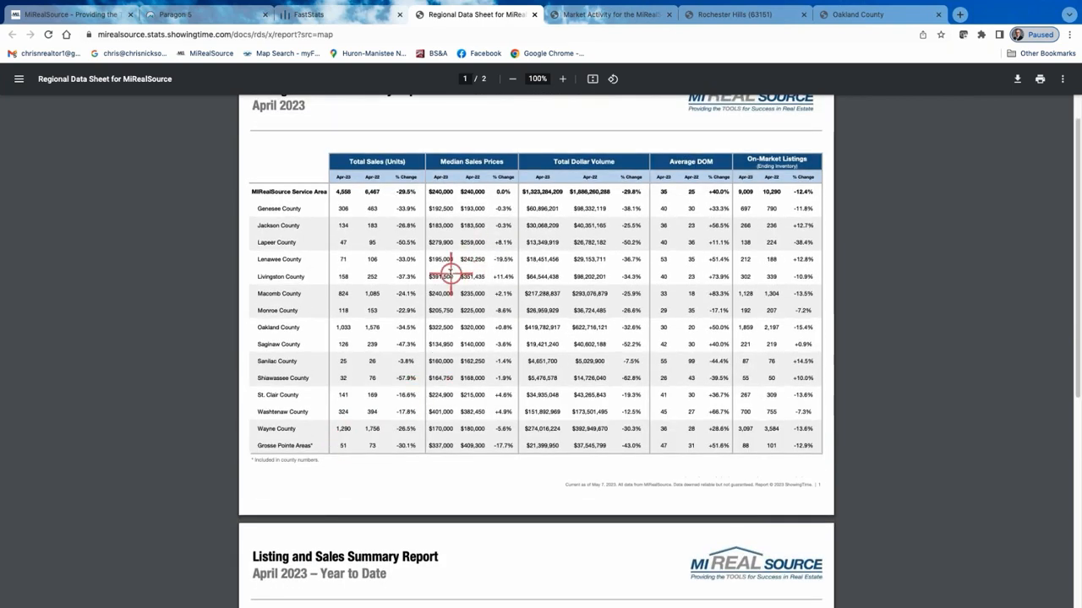
scroll(449, 272, "up", 1)
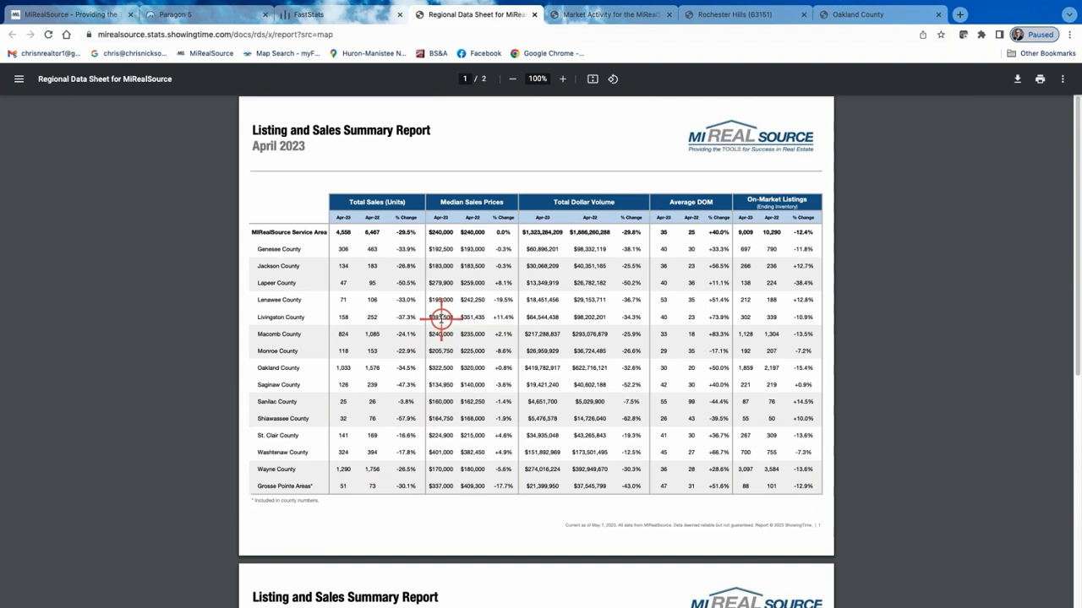
Compare the county sales and median price figures on both summary pages once more and return to the first page
scroll(458, 409, "down", 1)
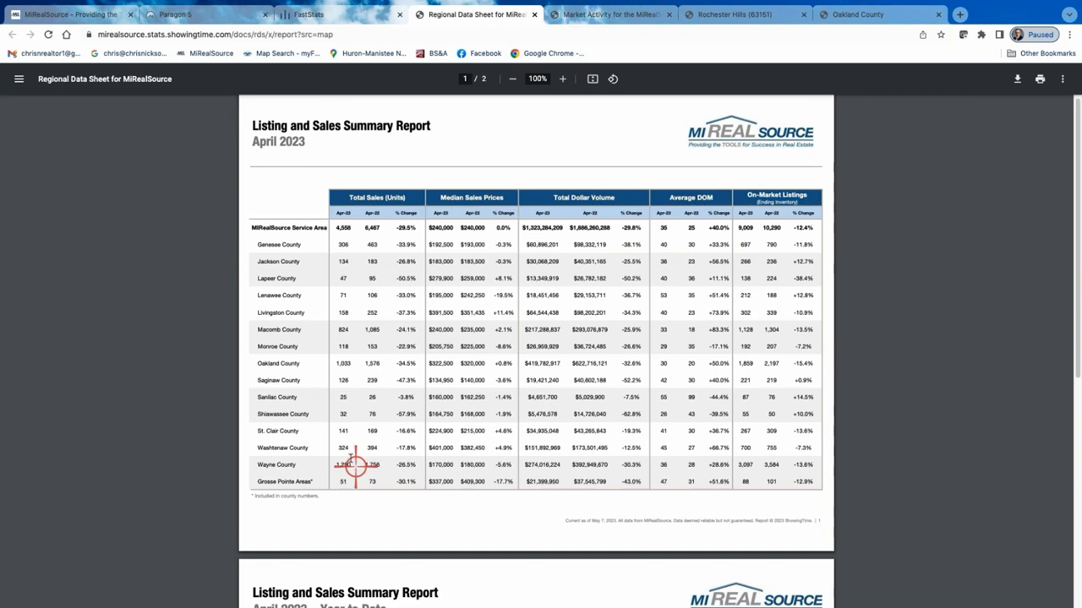
scroll(541, 457, "down", 3)
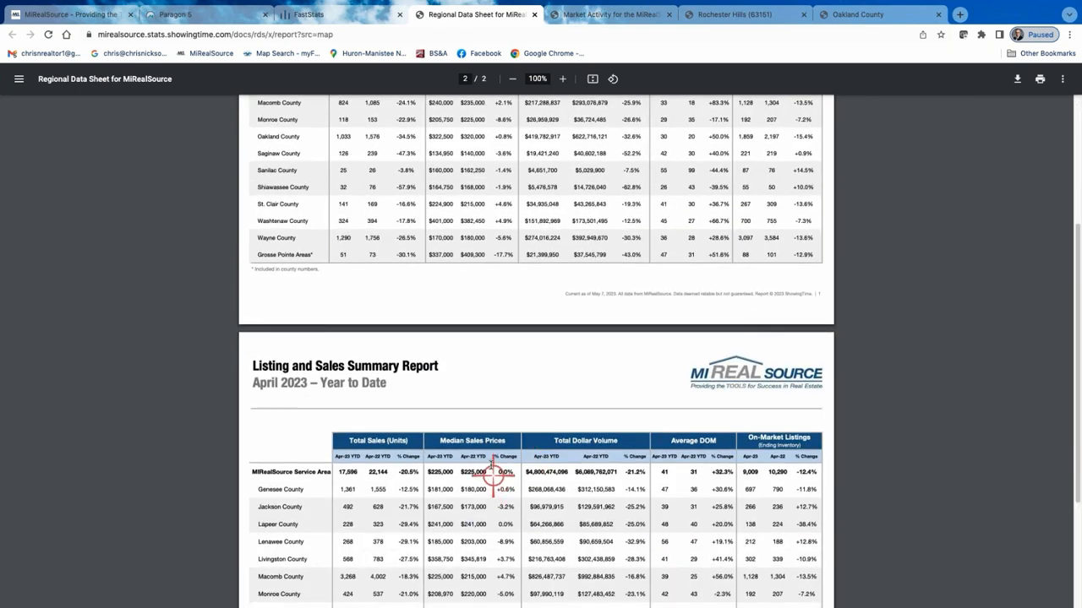
scroll(484, 447, "down", 1)
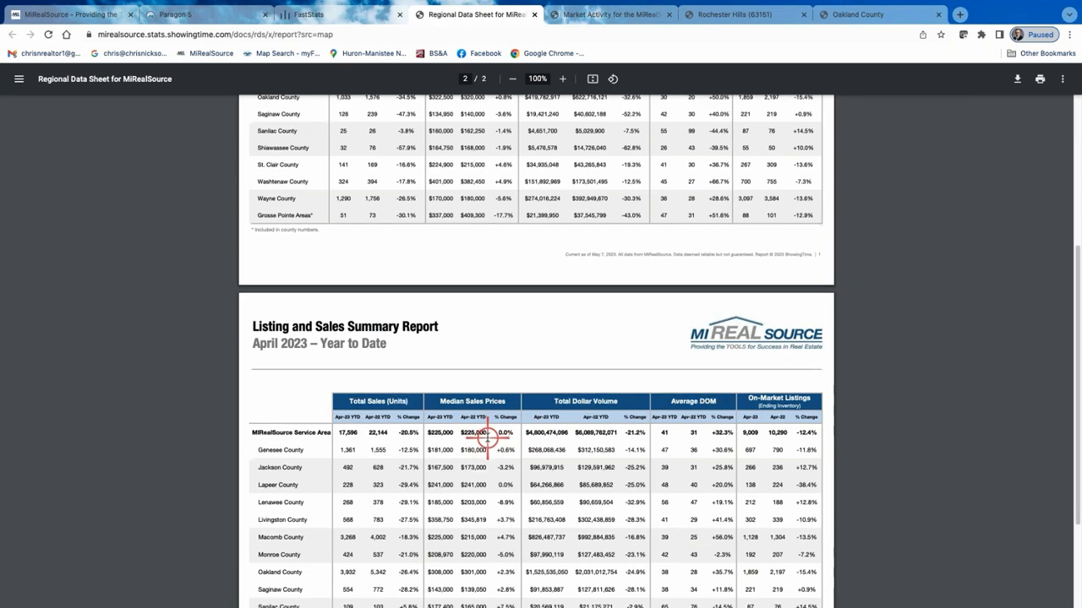
scroll(489, 440, "down", 1)
scroll(489, 440, "up", 4)
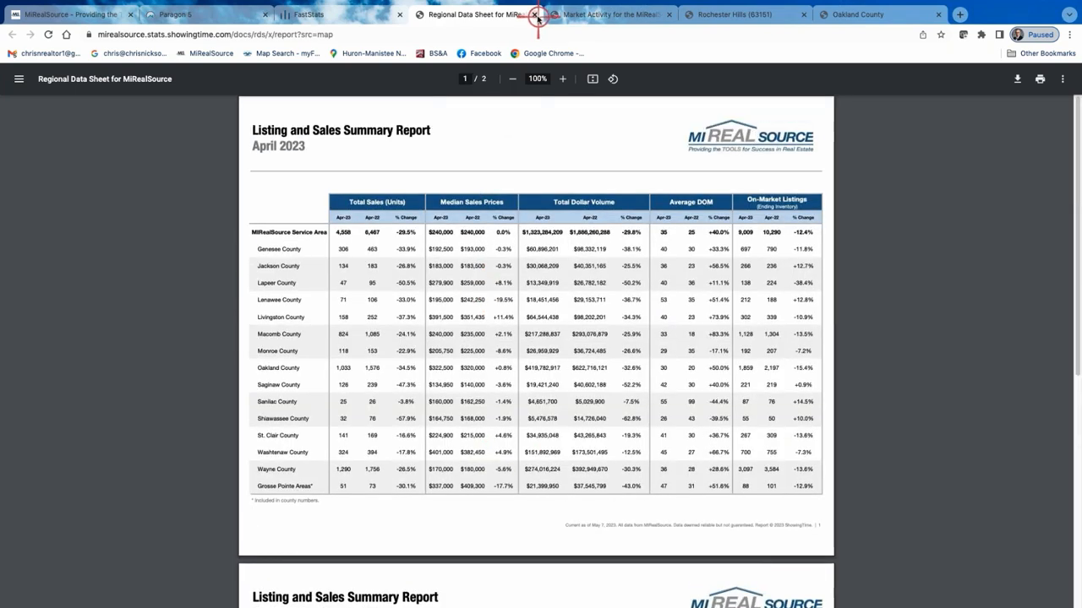
Close all open report tabs and bring the Local Market Updates map back to the Entire MiRealSource Area
left_click(534, 14)
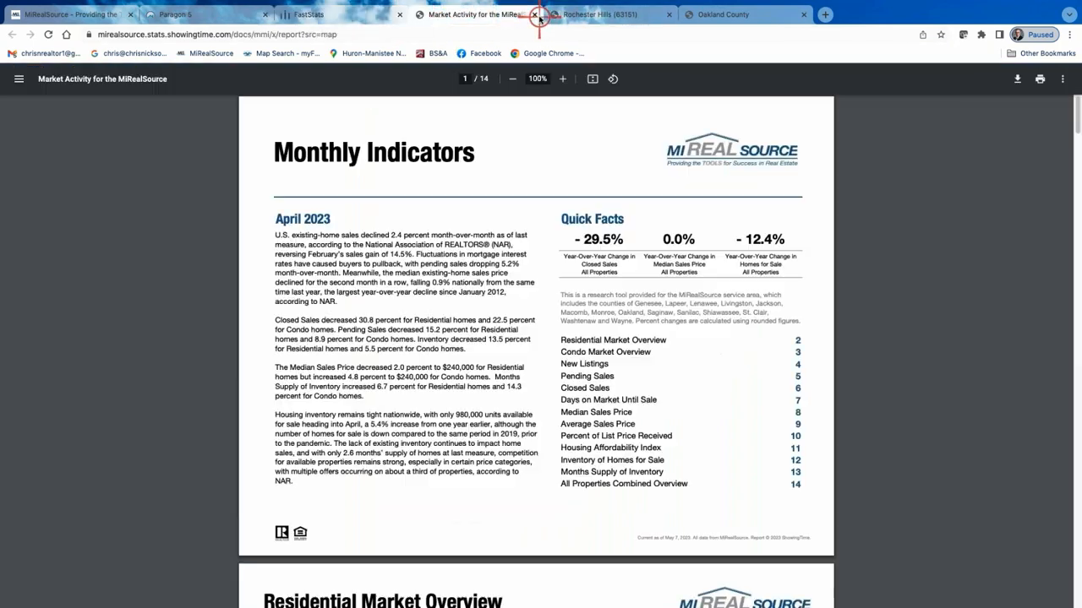
left_click(539, 17)
left_click(536, 15)
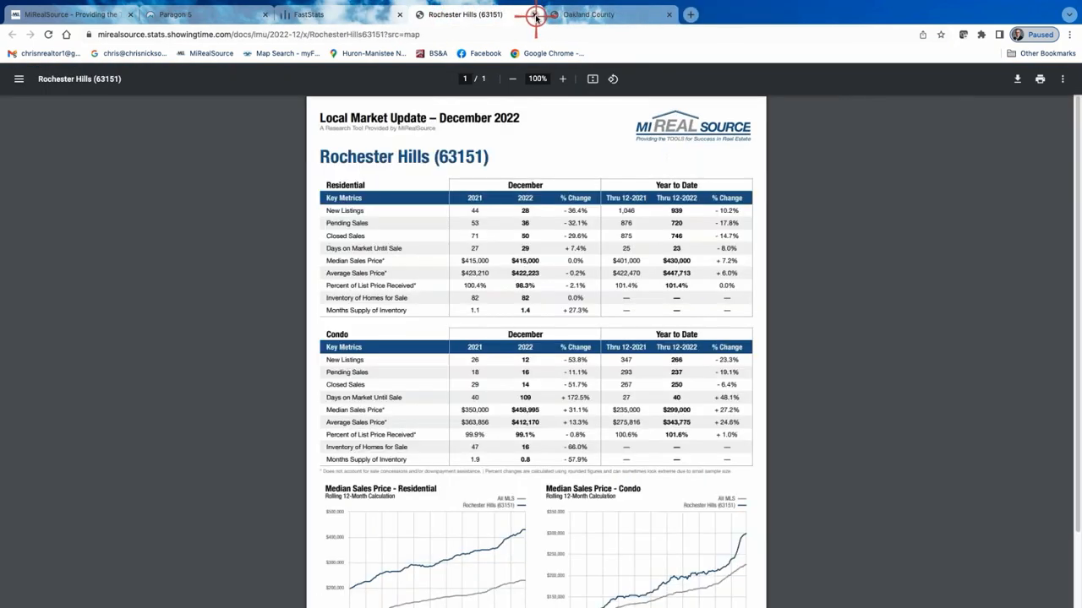
left_click(536, 15)
left_click(535, 16)
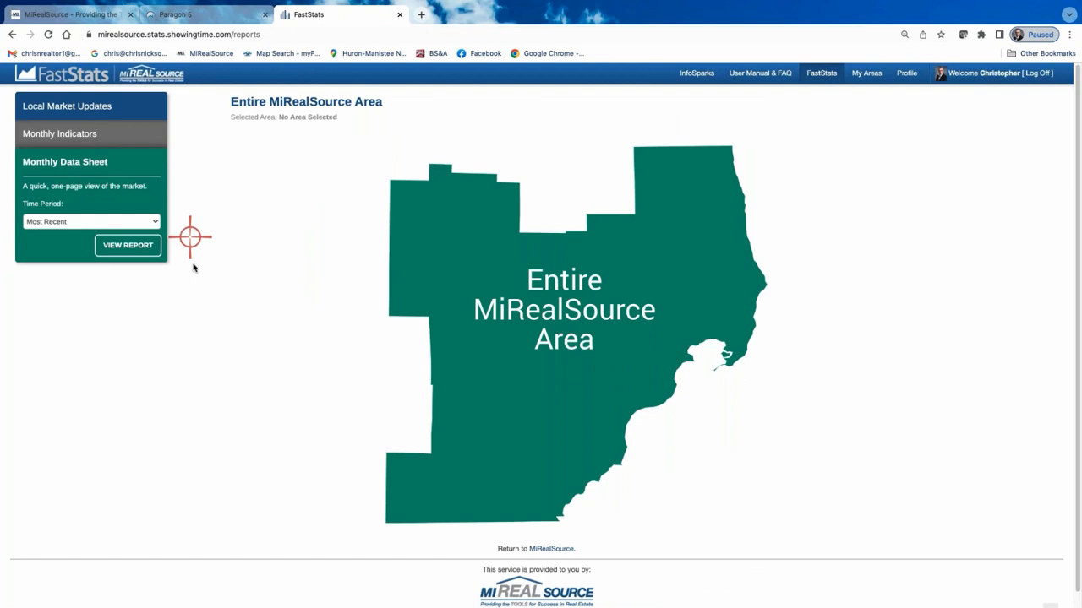
left_click(97, 105)
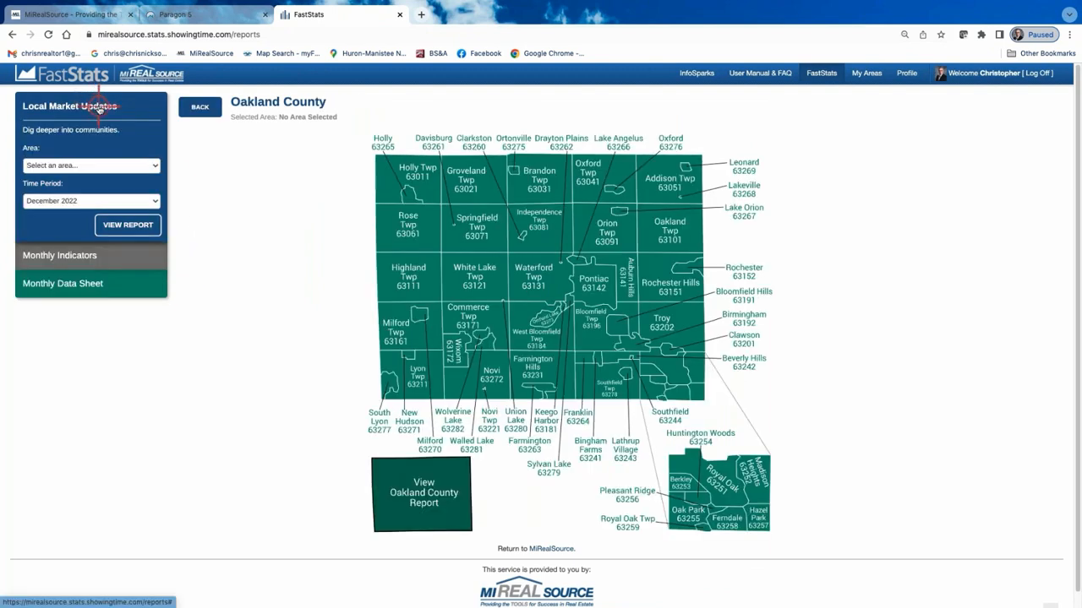
left_click(199, 107)
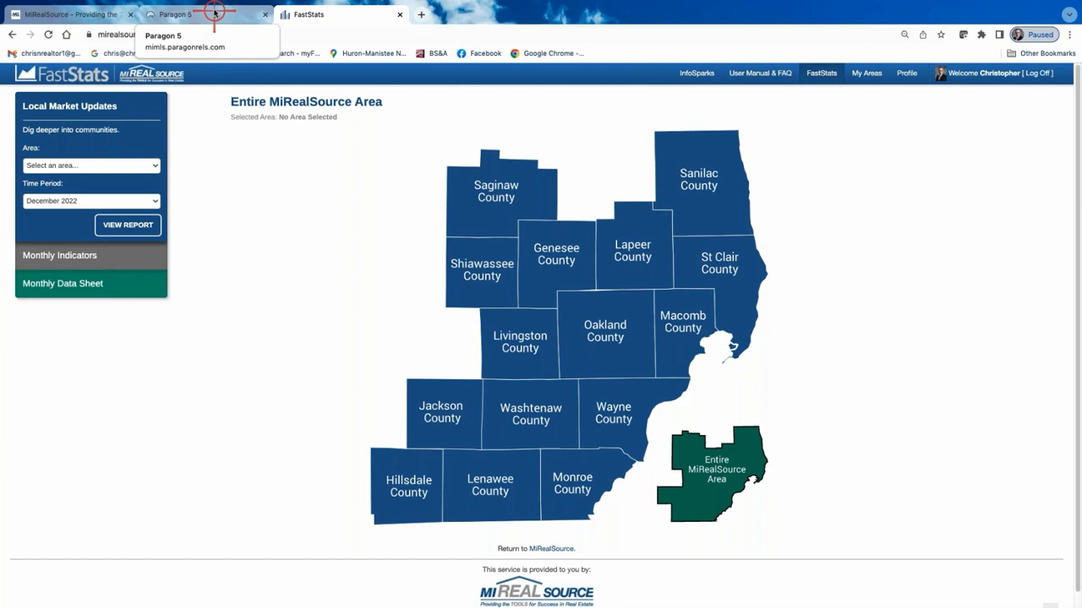
Switch to Paragon, open ShowingTime from its agent tools and postpone the profile review
left_click(214, 14)
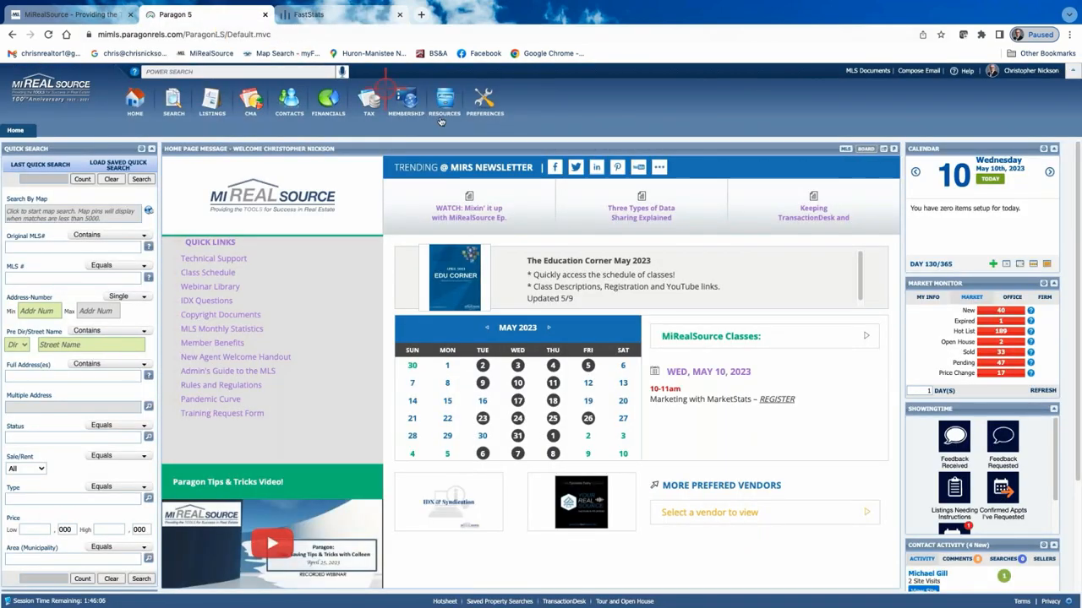
mouse_move(450, 105)
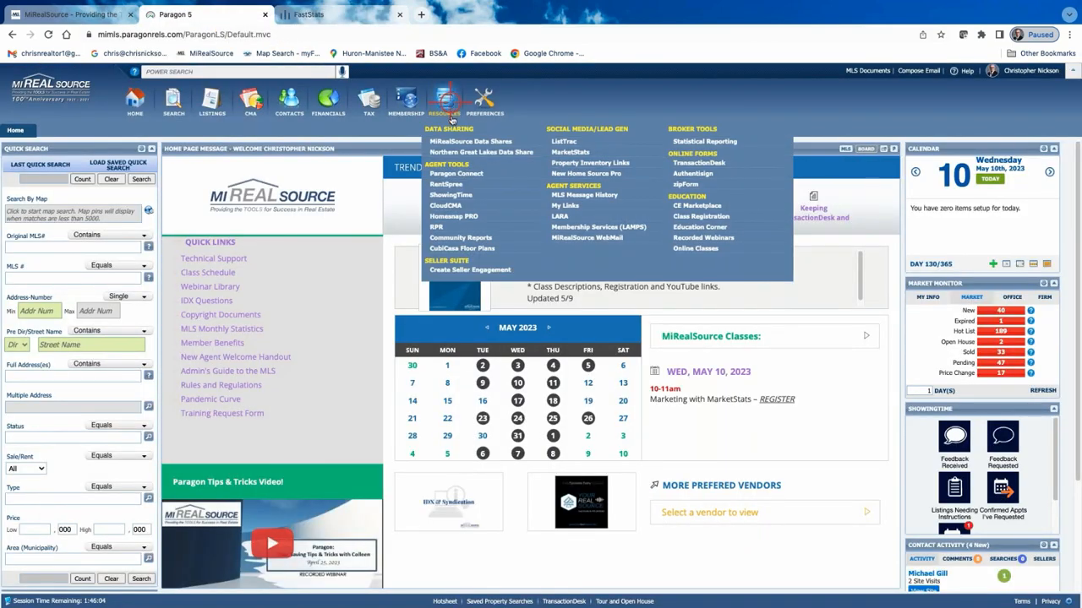
left_click(456, 195)
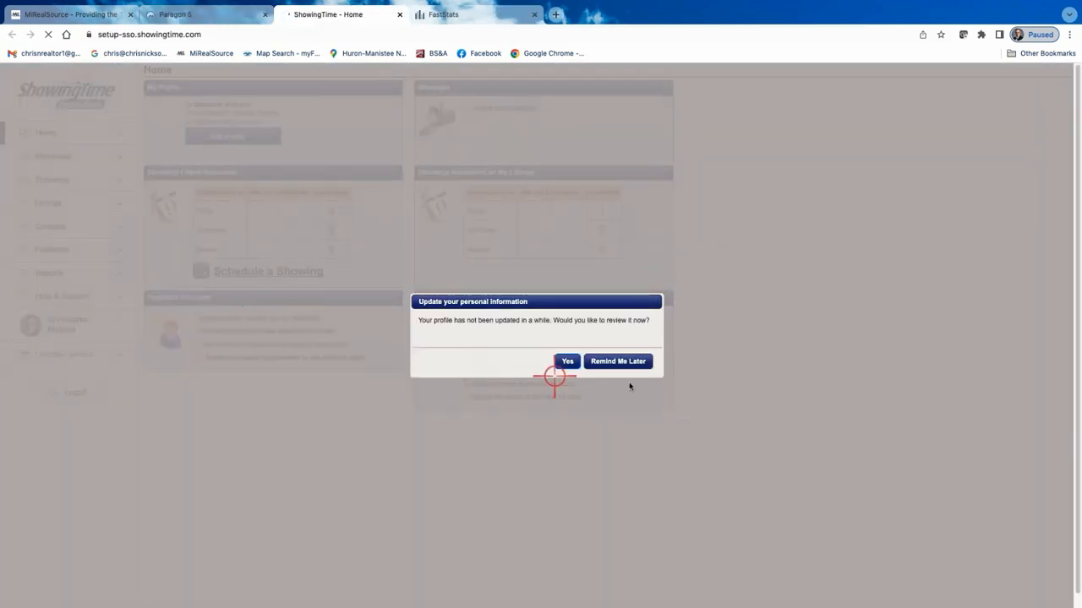
left_click(621, 362)
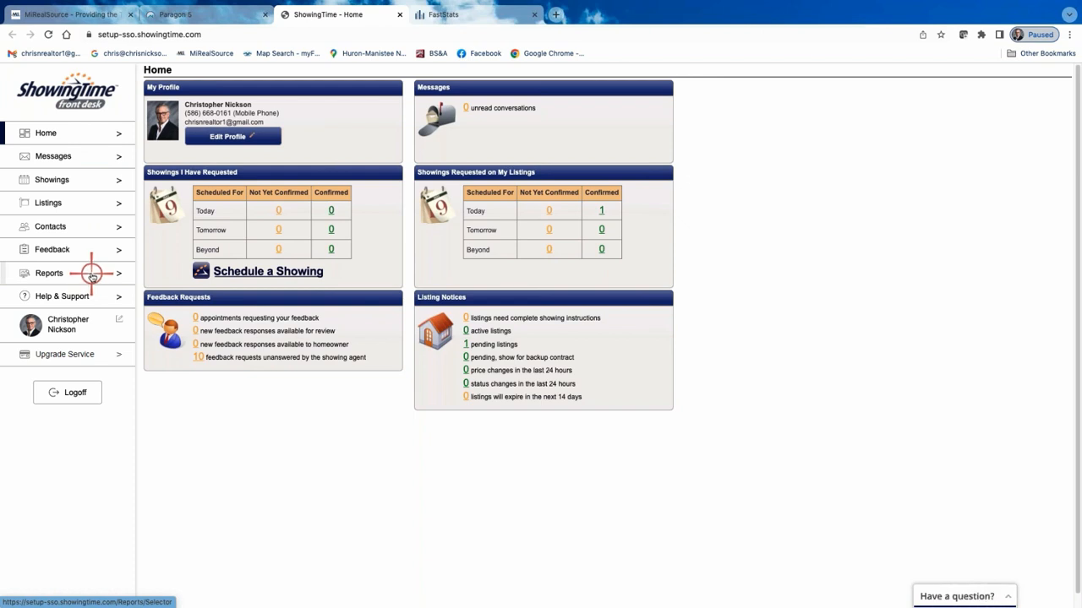
Launch MarketStats from the ShowingTime reports and go to FastStats
left_click(92, 275)
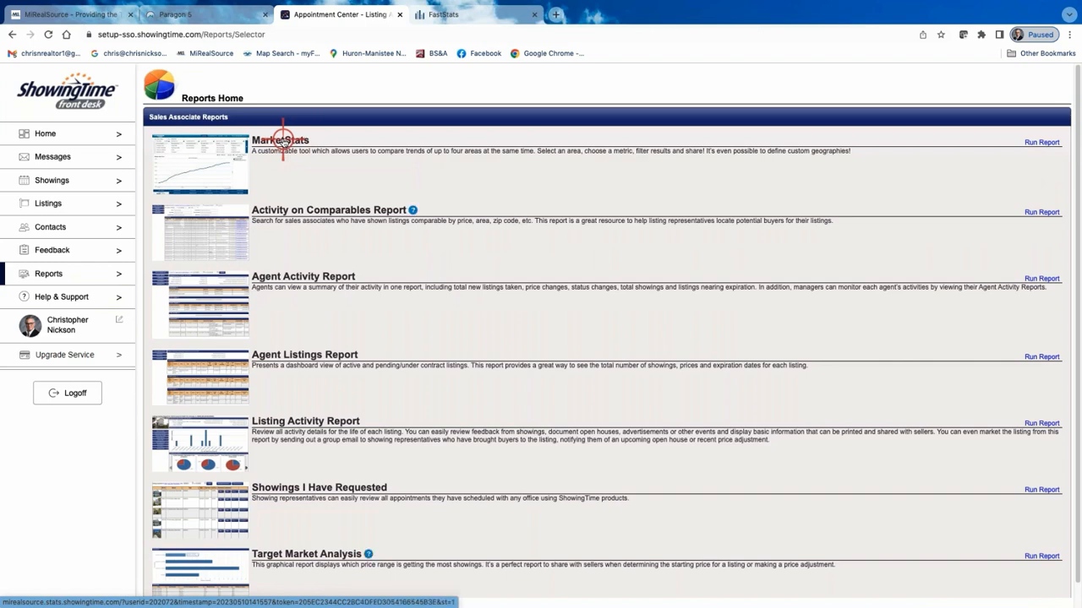
left_click(283, 141)
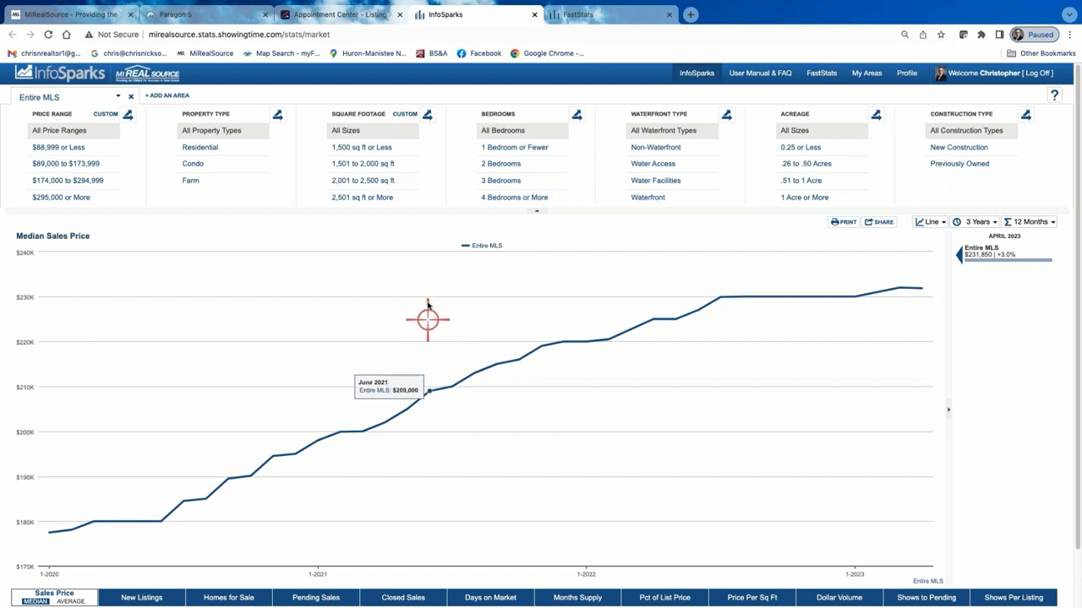
left_click(827, 75)
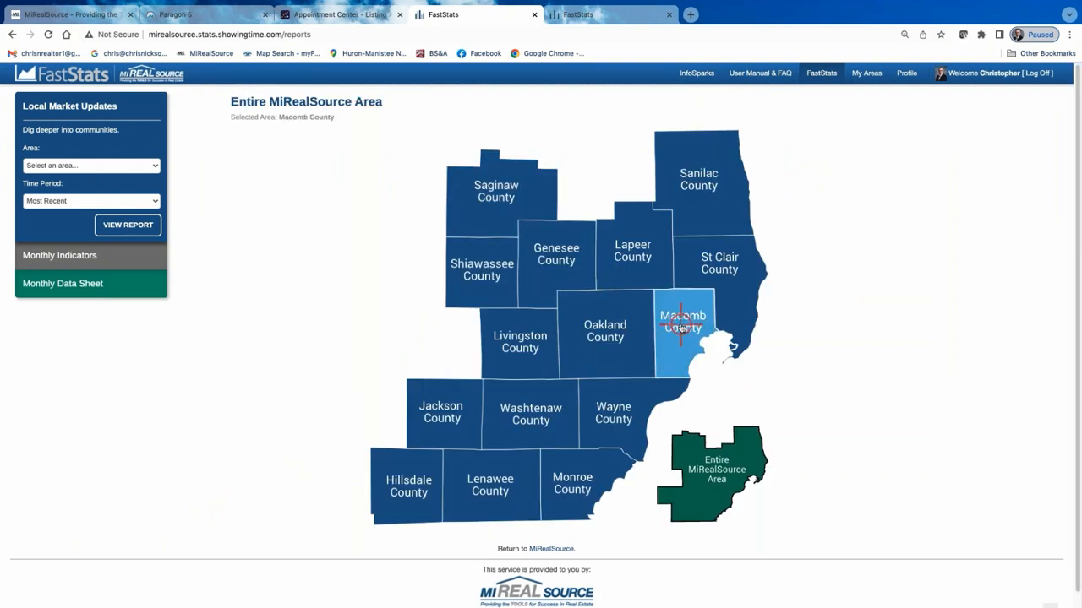
Open the most recent Local Market Update for Sterling Heights (50012) in Macomb County and return to the county map
left_click(666, 290)
left_click(466, 412)
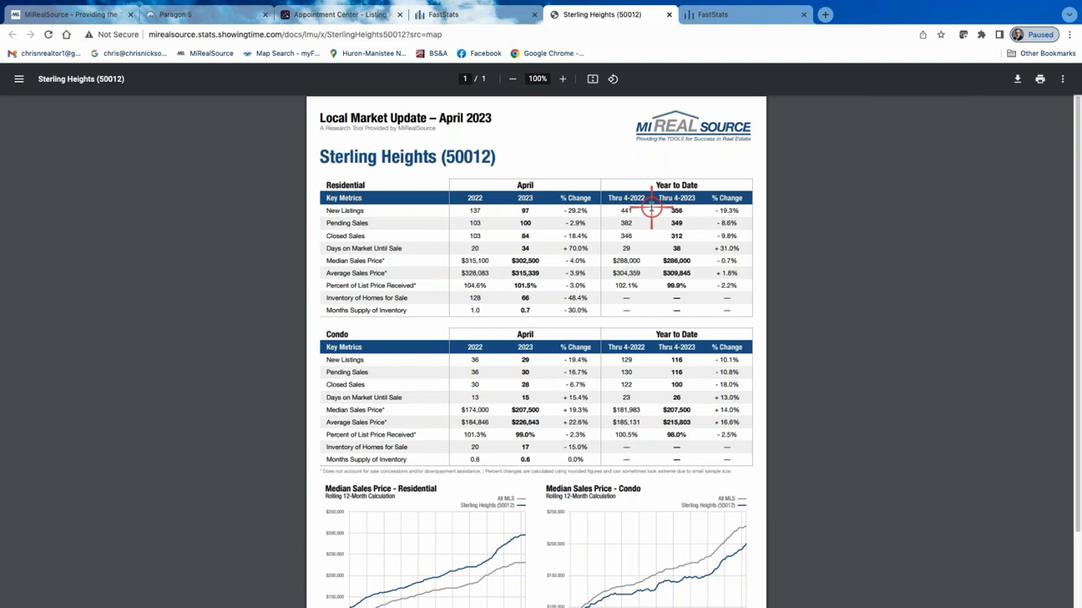
left_click(496, 19)
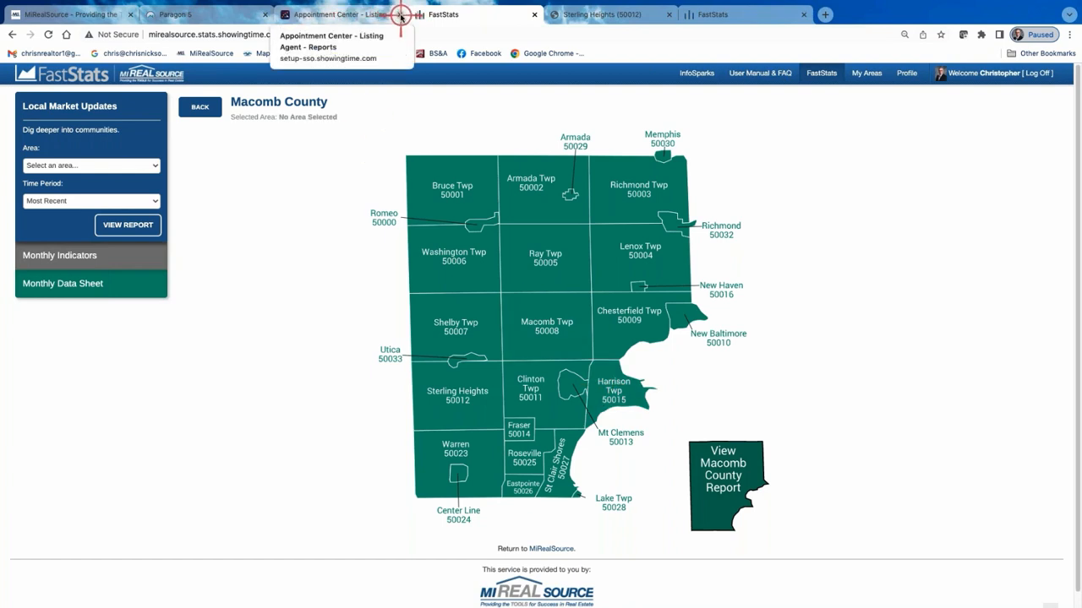
Go through the route from ShowingTime's reports to MarketStats and FastStats again, and return to the reports page
left_click(367, 15)
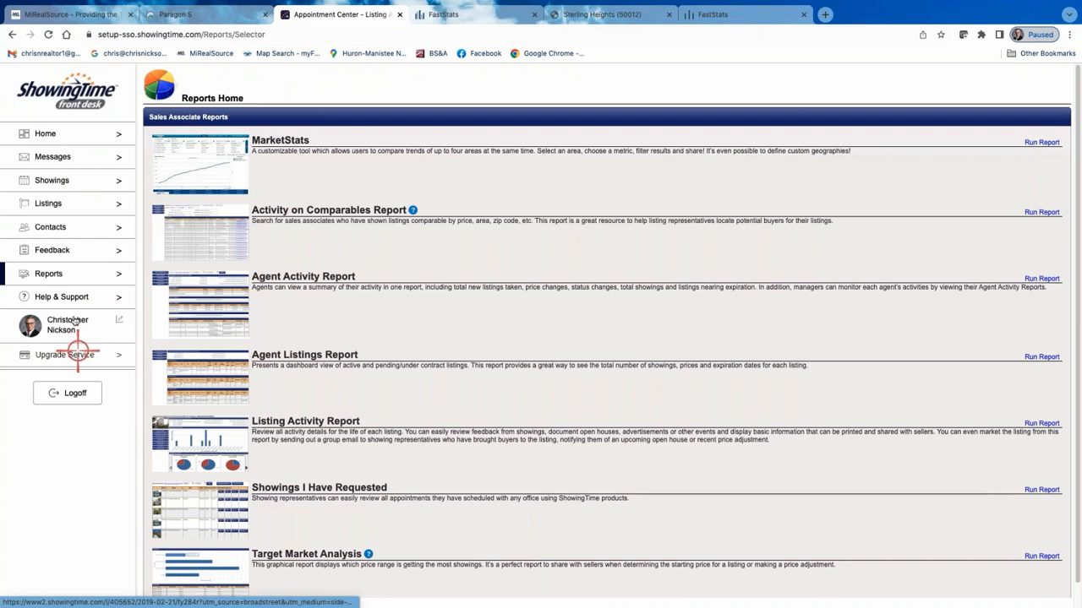
left_click(284, 142)
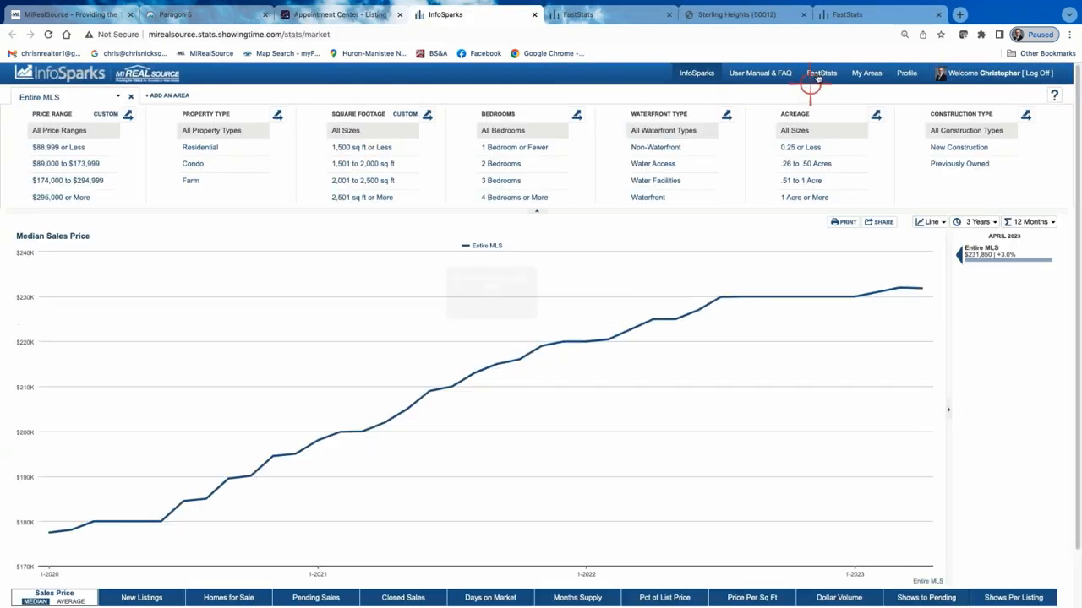
left_click(818, 74)
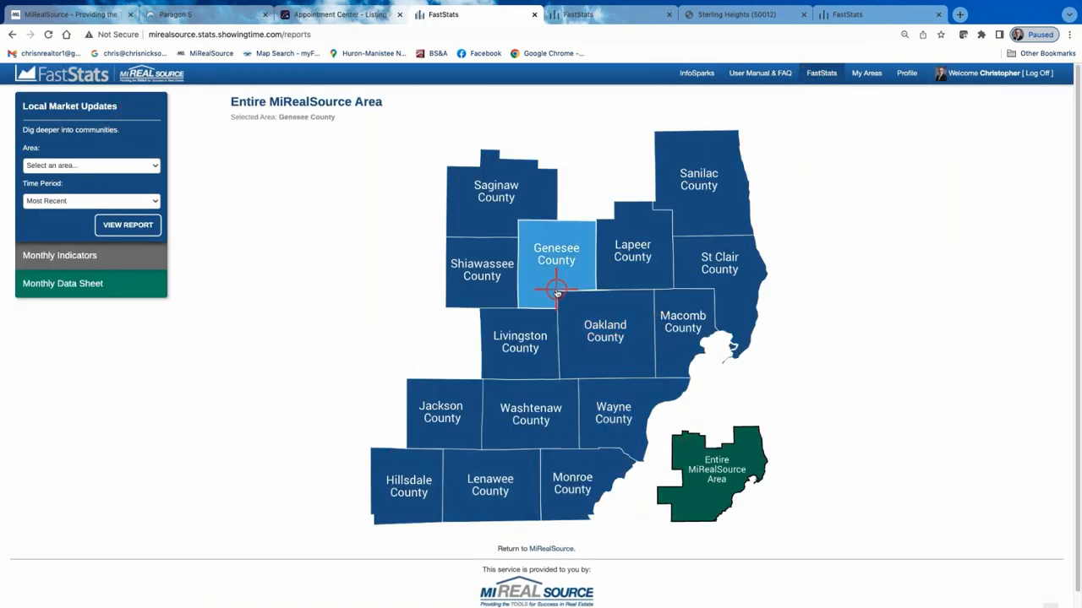
left_click(374, 16)
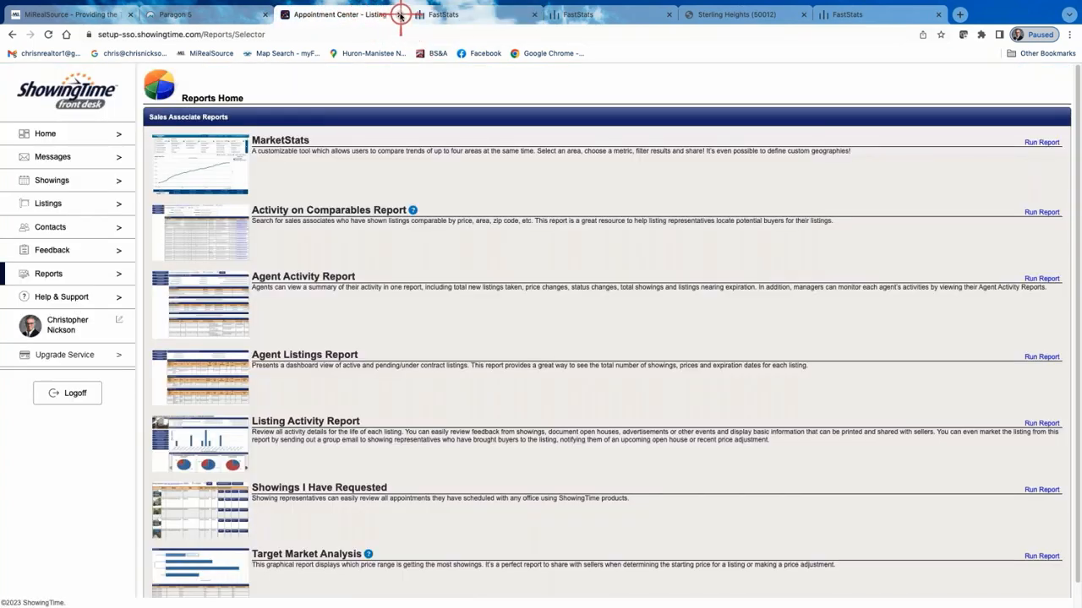
Show Macomb County on the FastStats map and close the ShowingTime, FastStats and Sterling Heights report tabs to return to Paragon
left_click(399, 15)
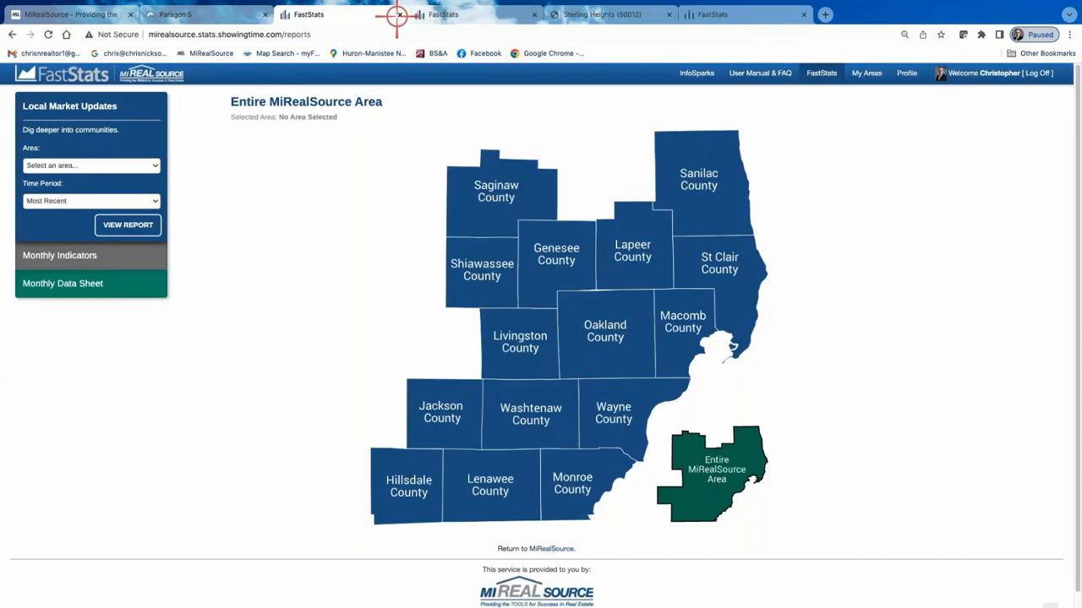
left_click(682, 337)
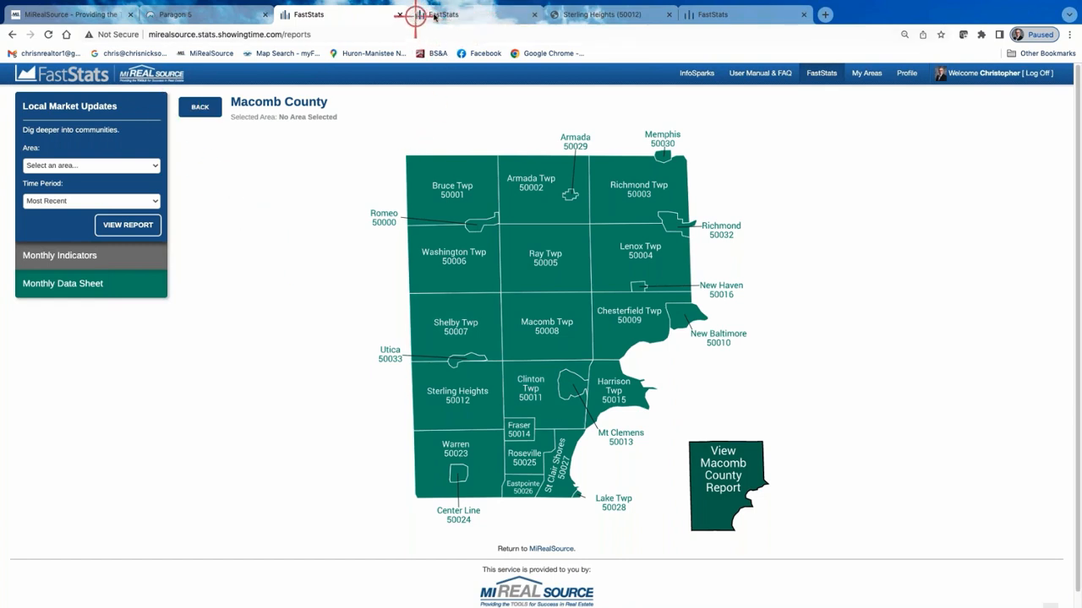
left_click(533, 14)
left_click(533, 14)
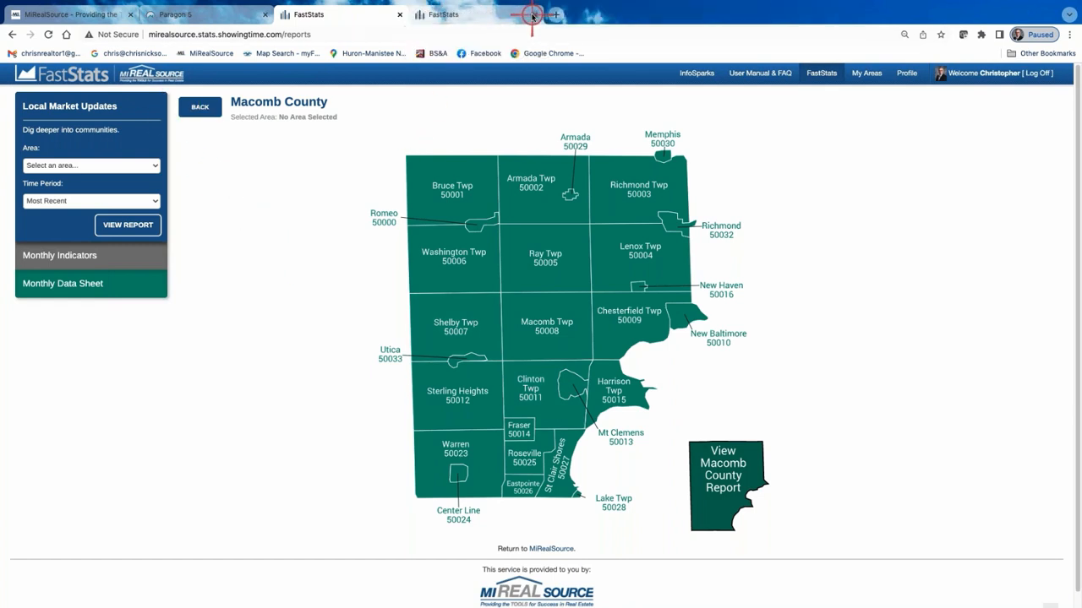
left_click(533, 14)
left_click(398, 14)
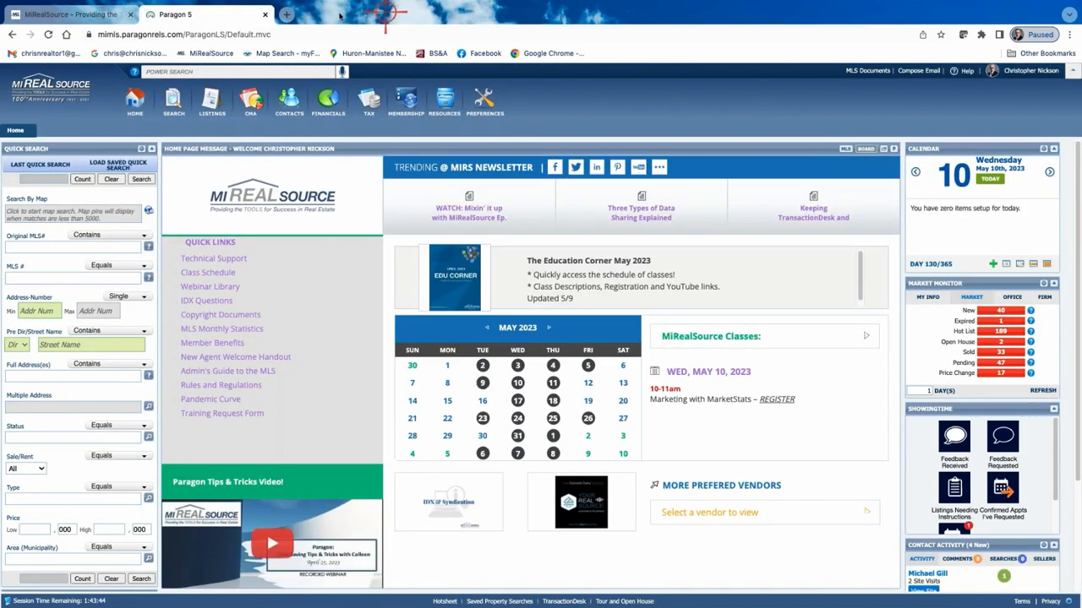
Launch MarketStats from Paragon's resources and set the InfoSparks area to Sterling Heights (50012)
left_click(443, 104)
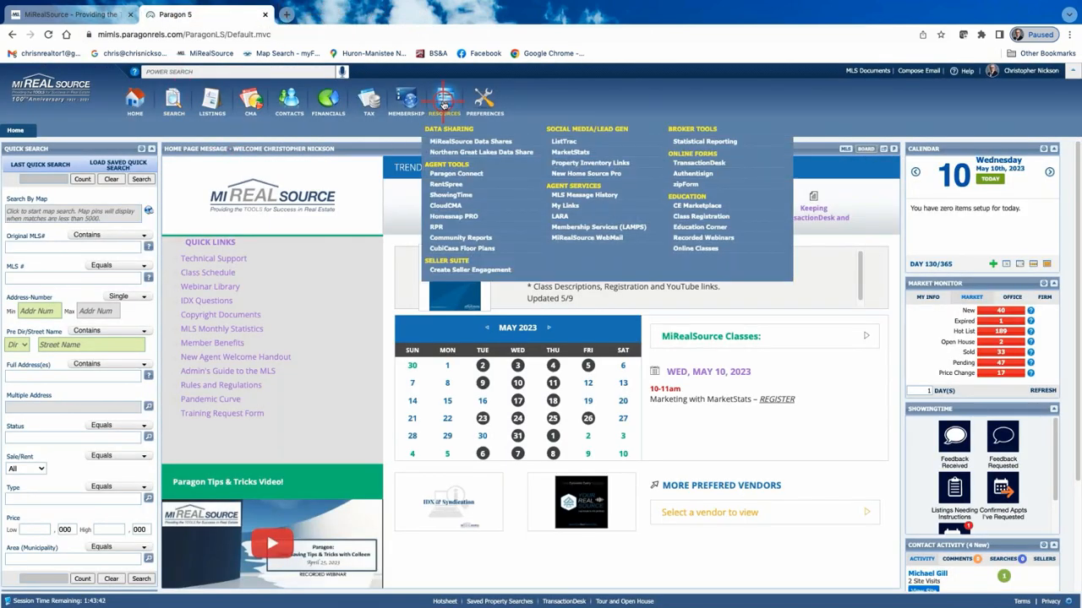
left_click(575, 150)
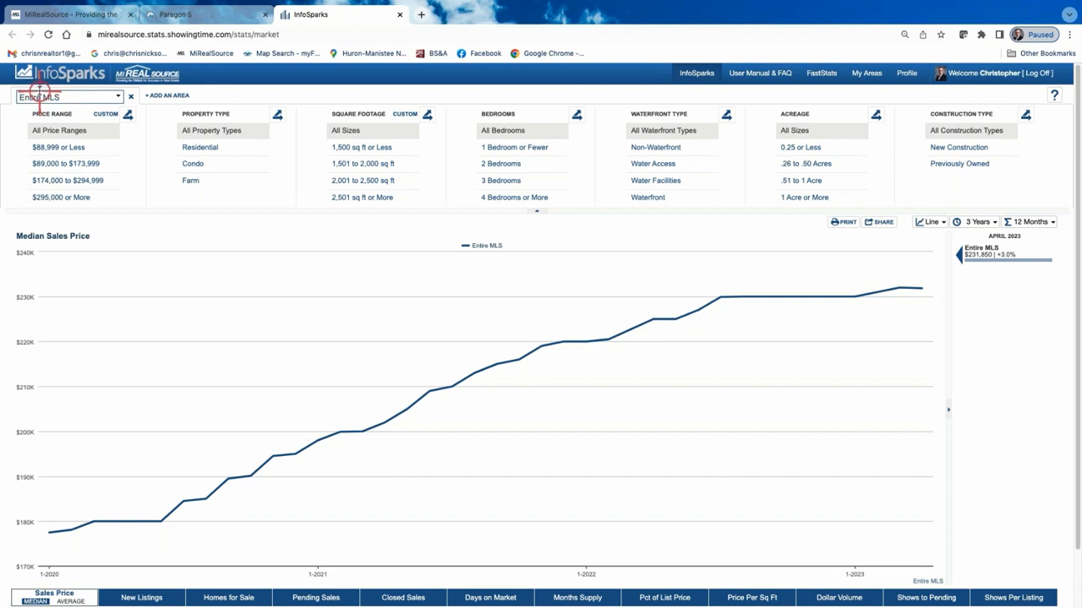
left_click(78, 95)
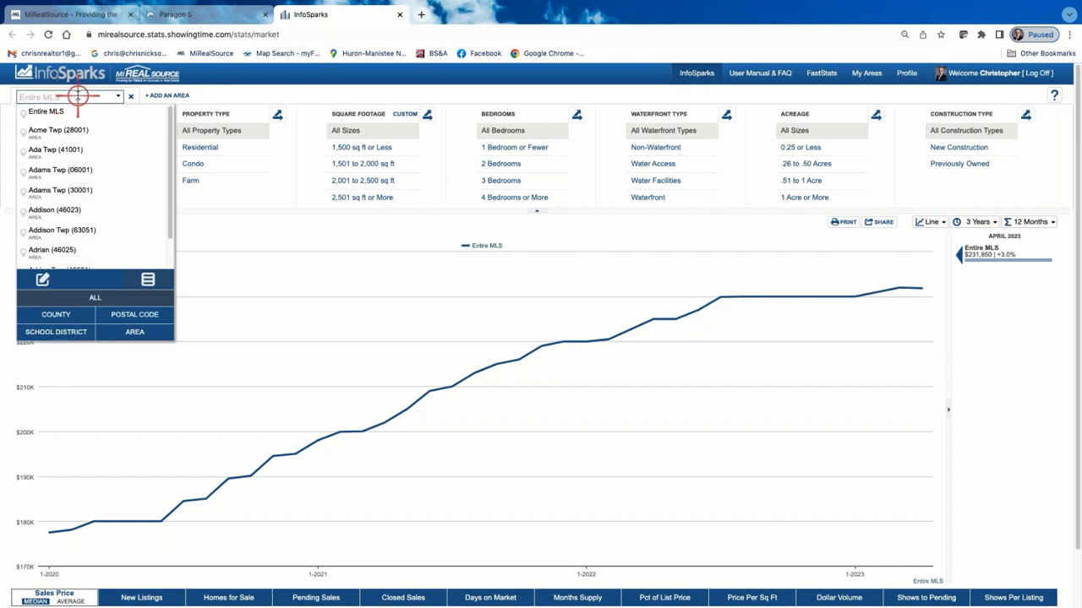
type("Sterling H")
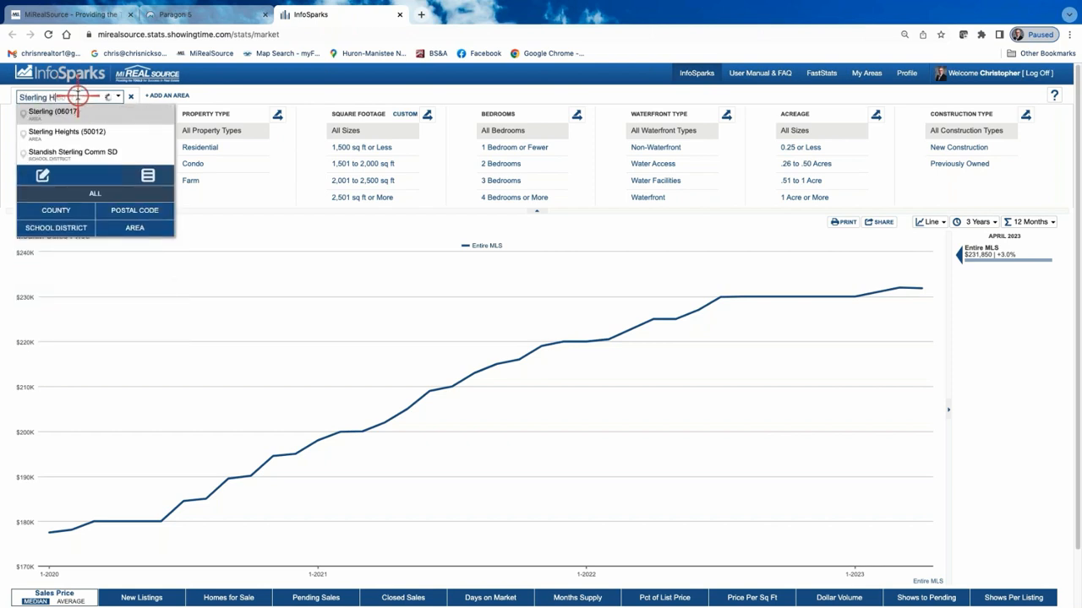
type("eights")
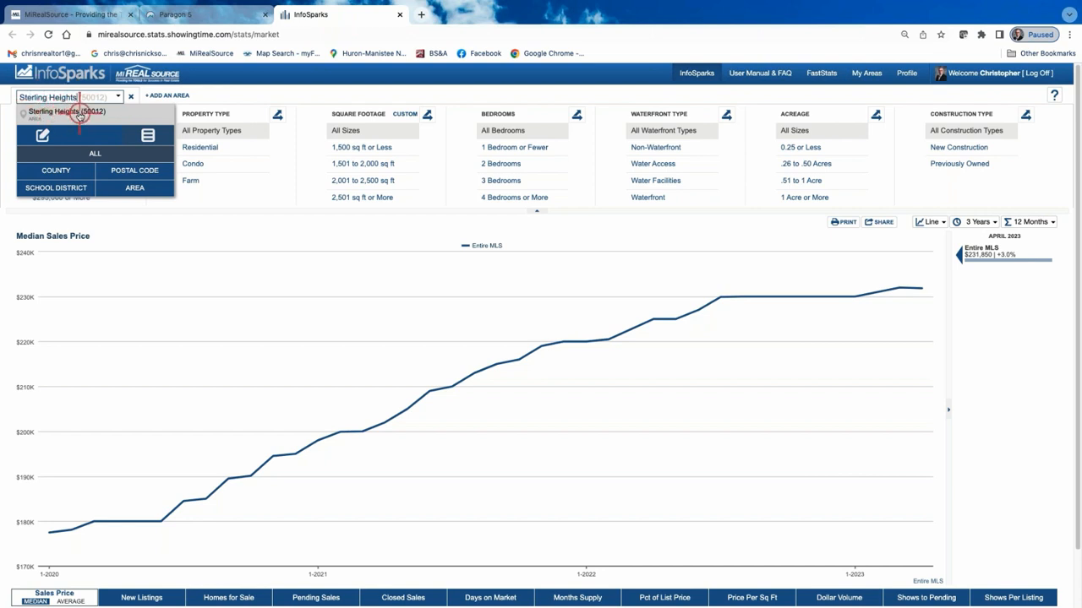
left_click(104, 116)
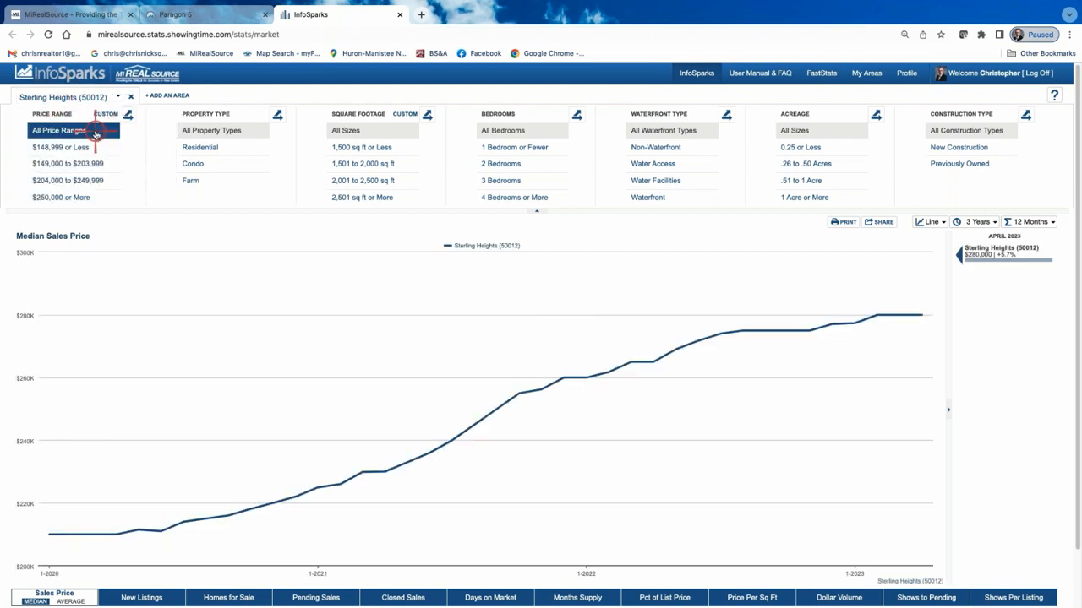
Add Shelby Twp (50007) as a second area to compare on the Median Sales Price chart
left_click(169, 96)
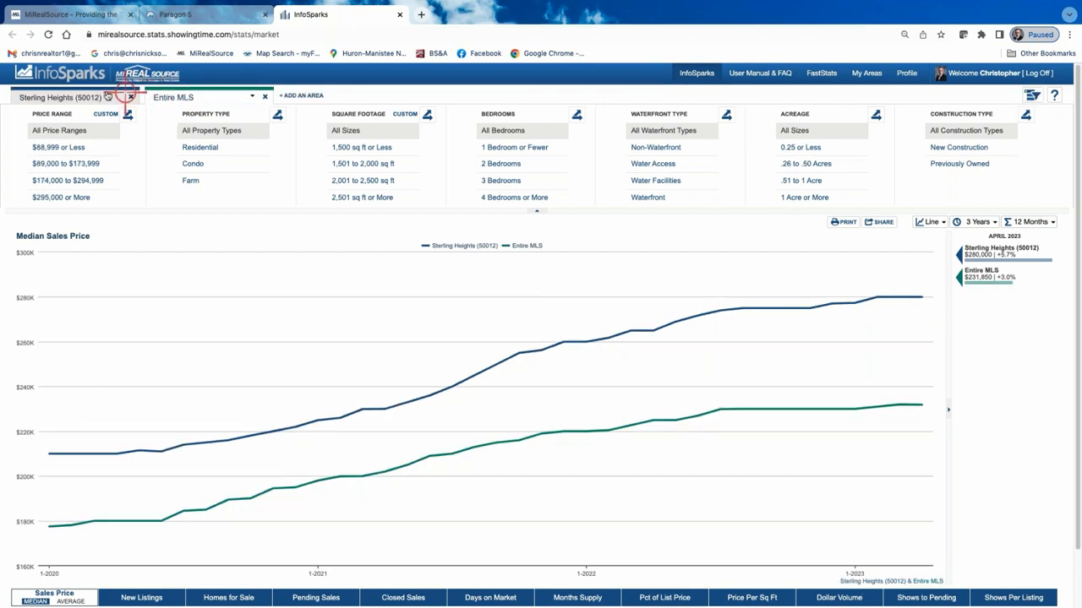
left_click(265, 97)
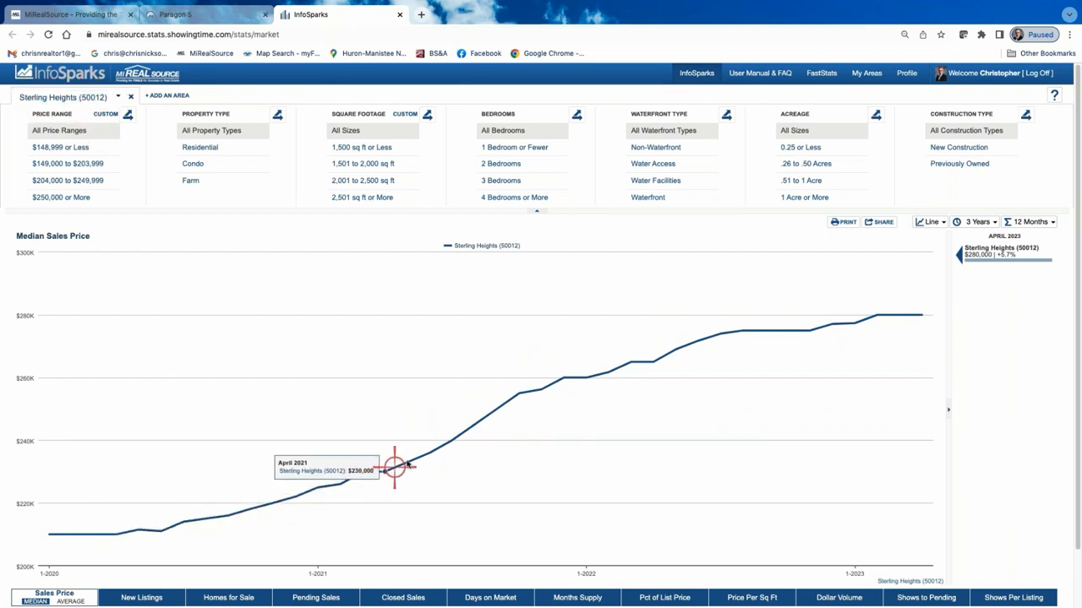
left_click(170, 95)
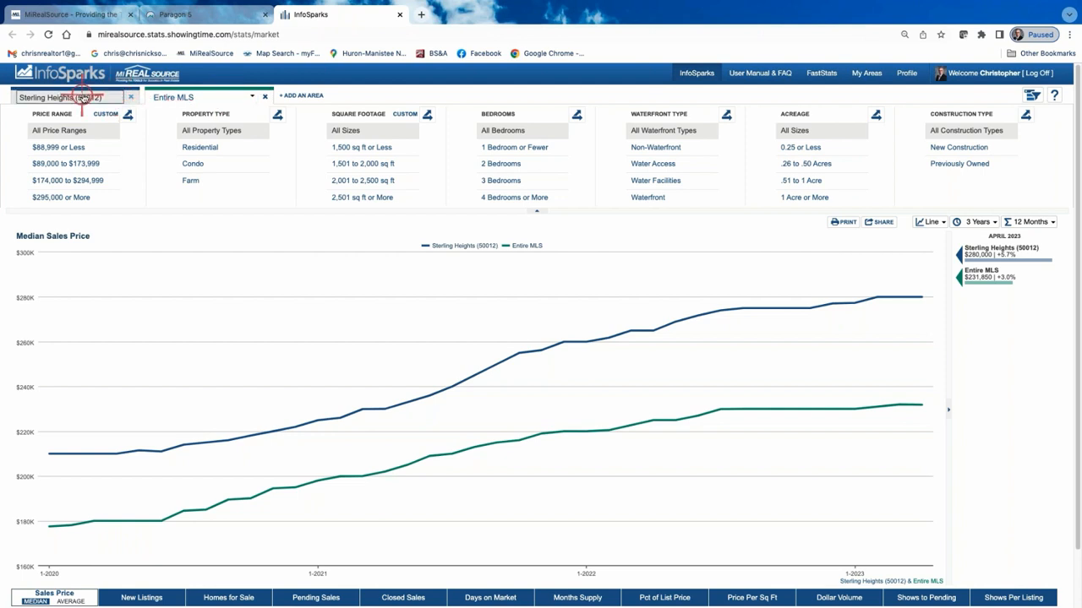
left_click(186, 96)
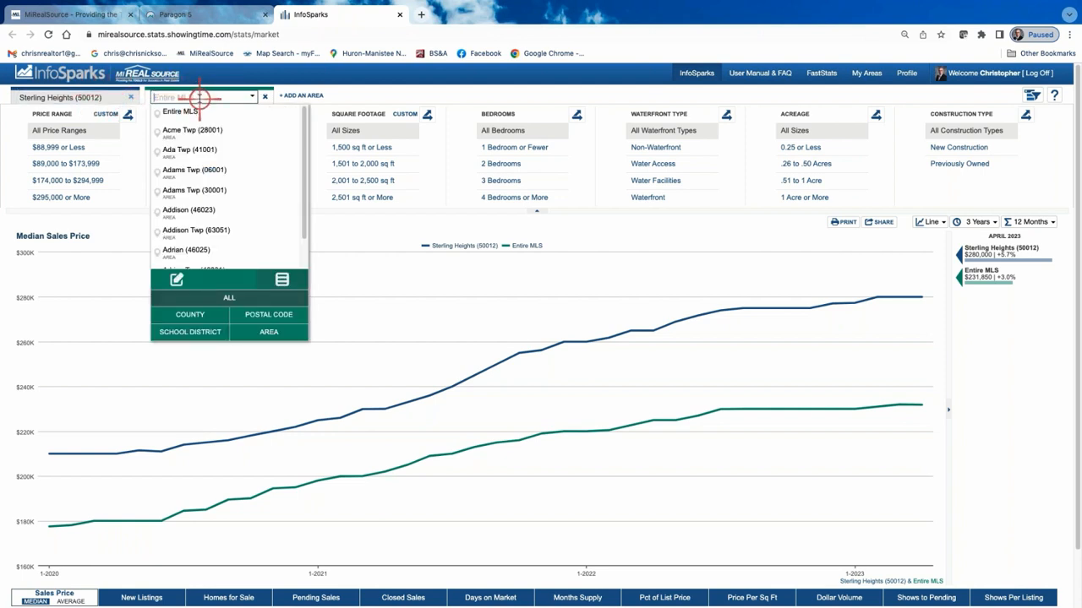
type("Shelby")
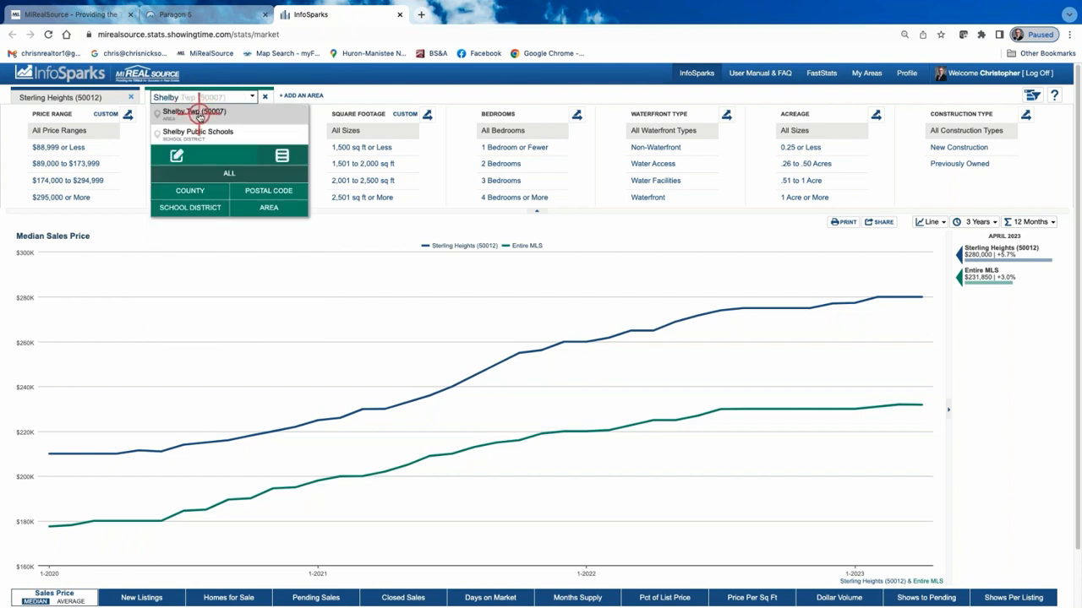
left_click(200, 112)
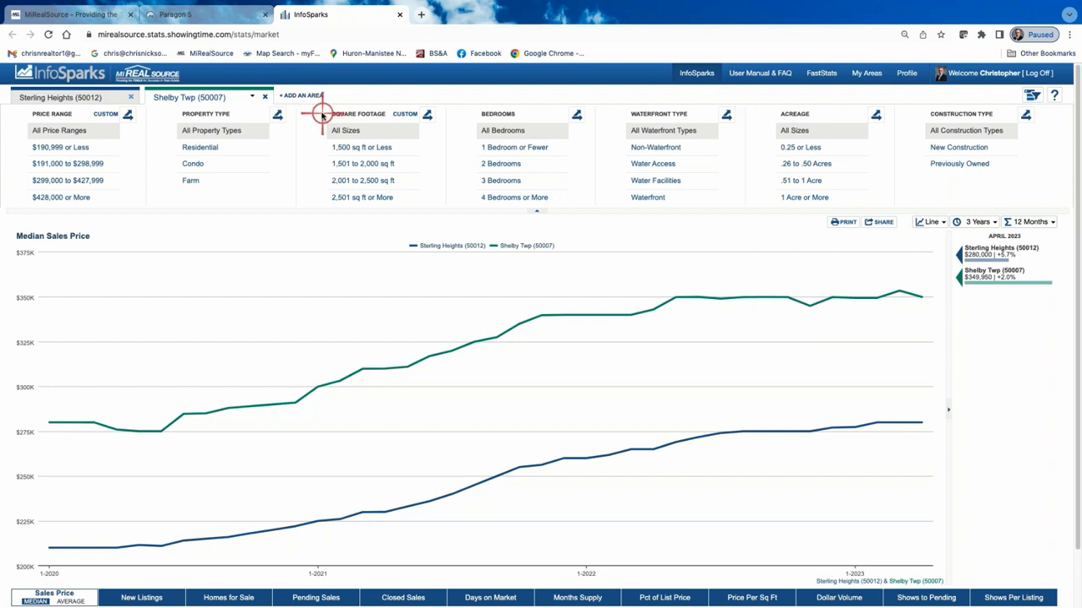
Add Clinton Twp (50011) as the third comparison area
left_click(300, 96)
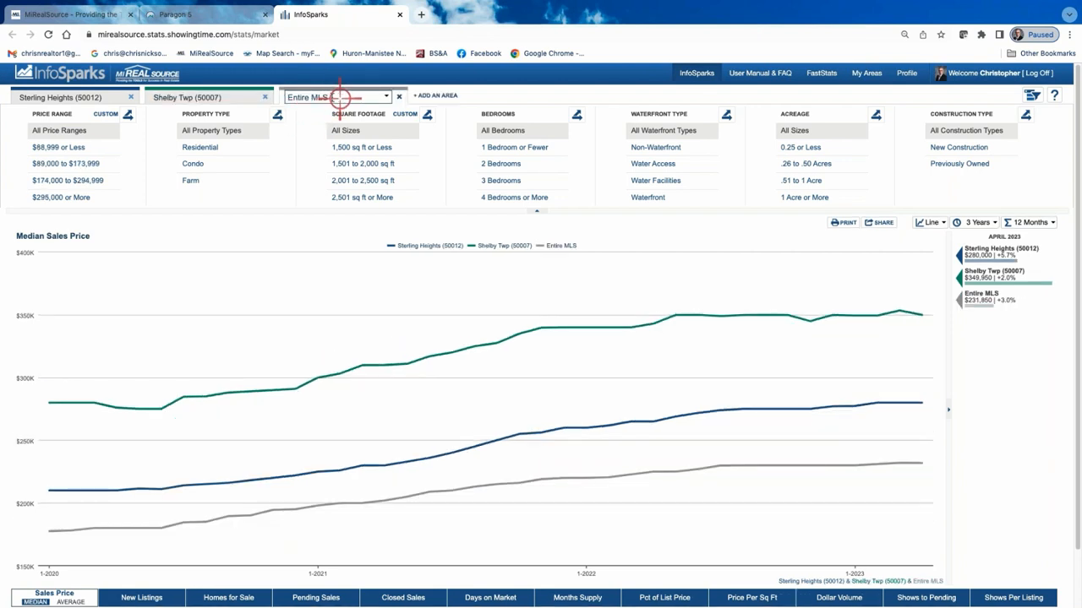
left_click(332, 97)
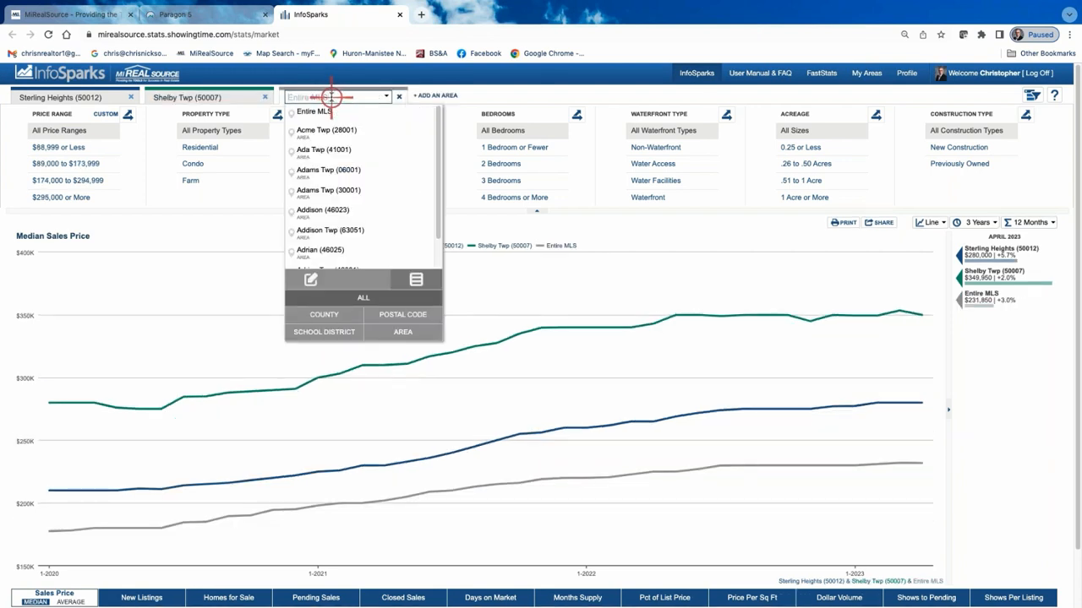
type("Clinton")
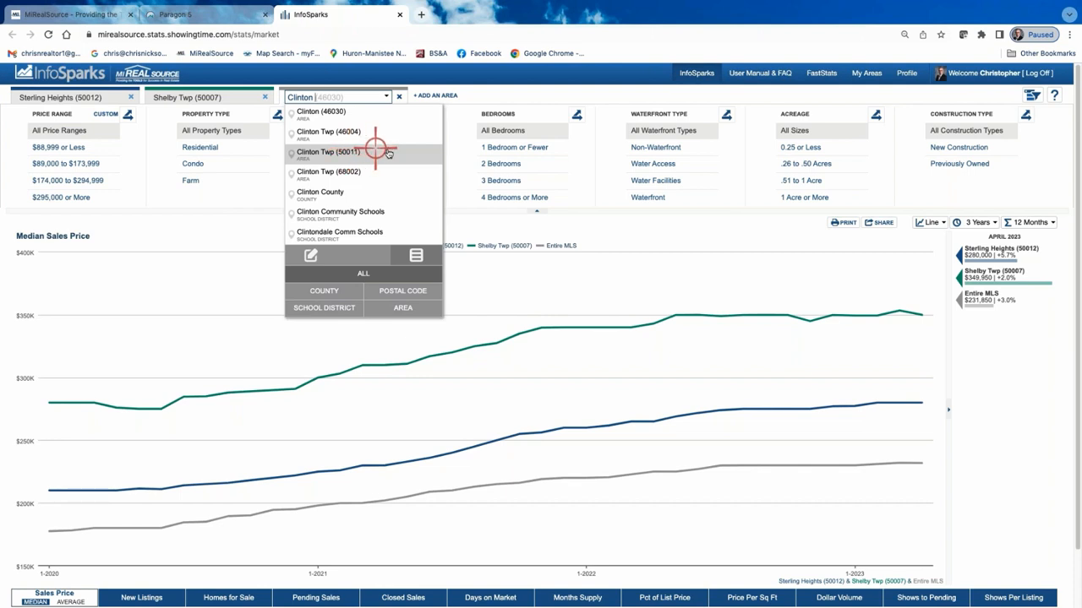
left_click(344, 152)
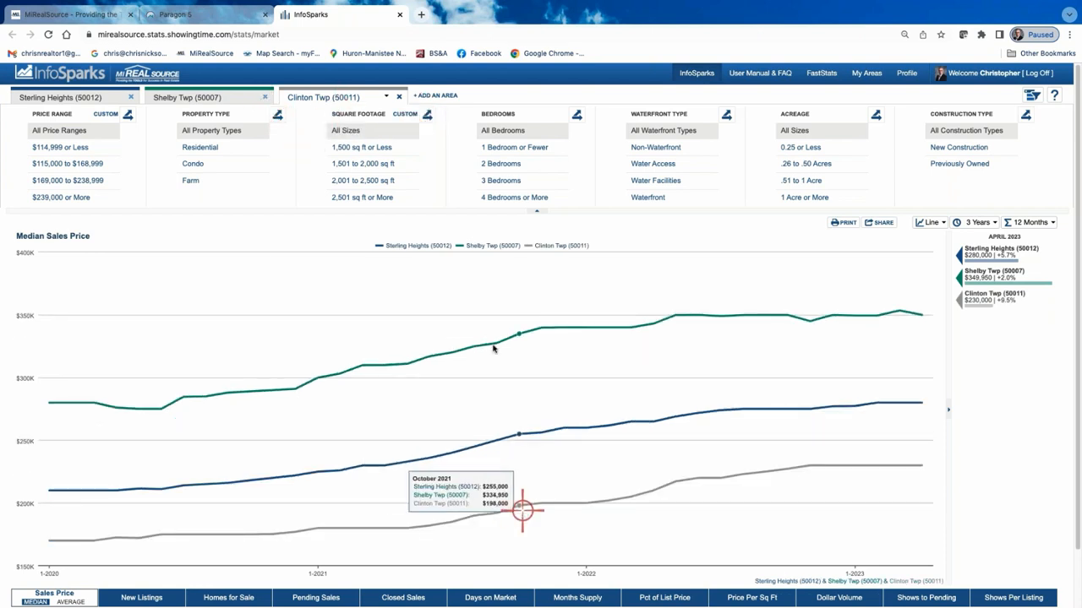
Add Macomb Twp (50008) as the fourth comparison area
left_click(432, 95)
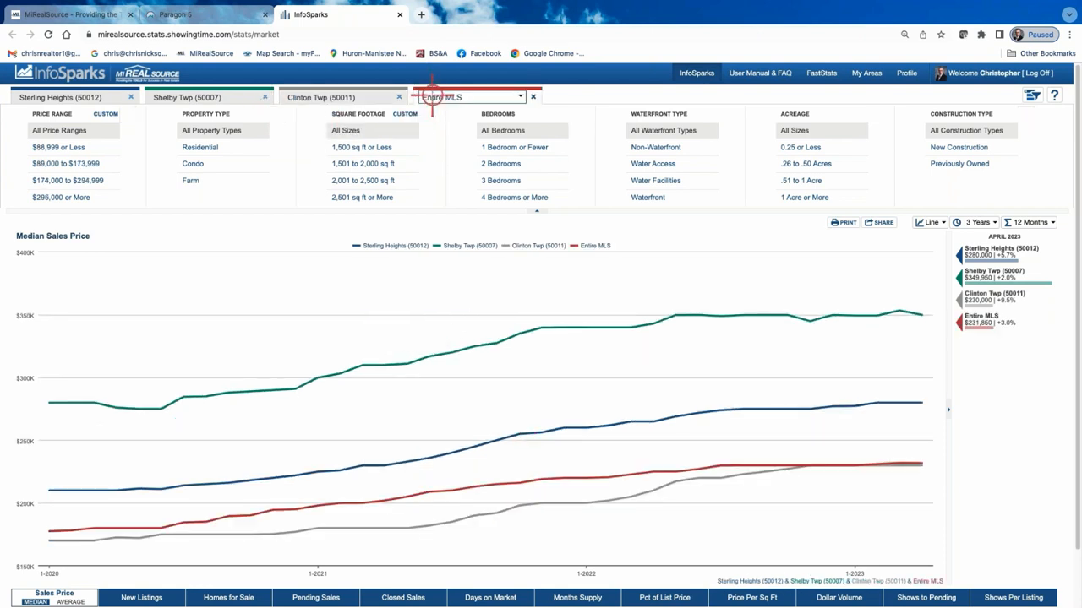
left_click(496, 96)
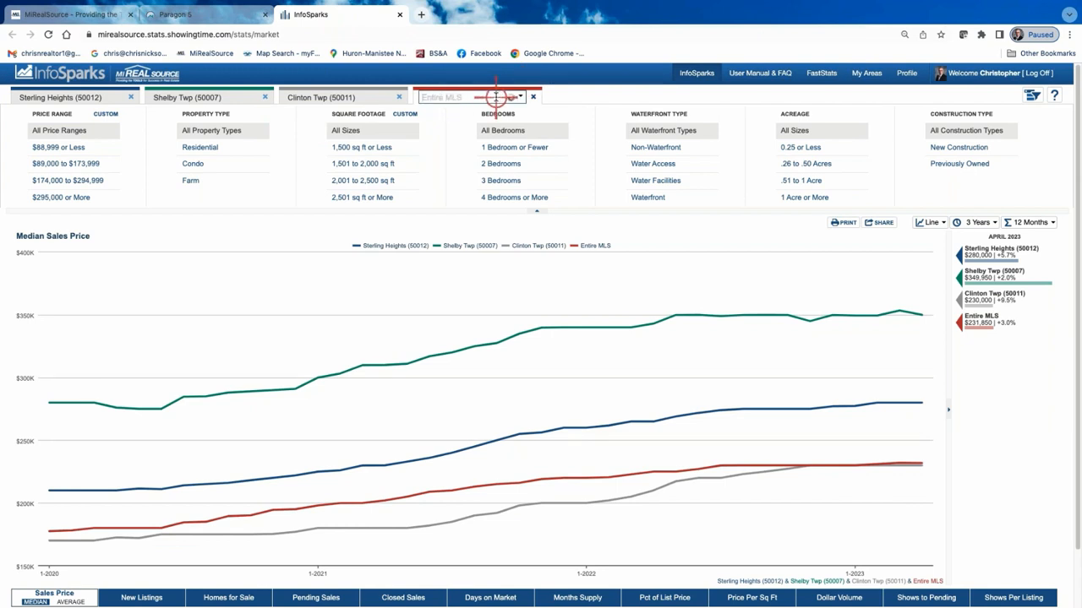
type("Macomb")
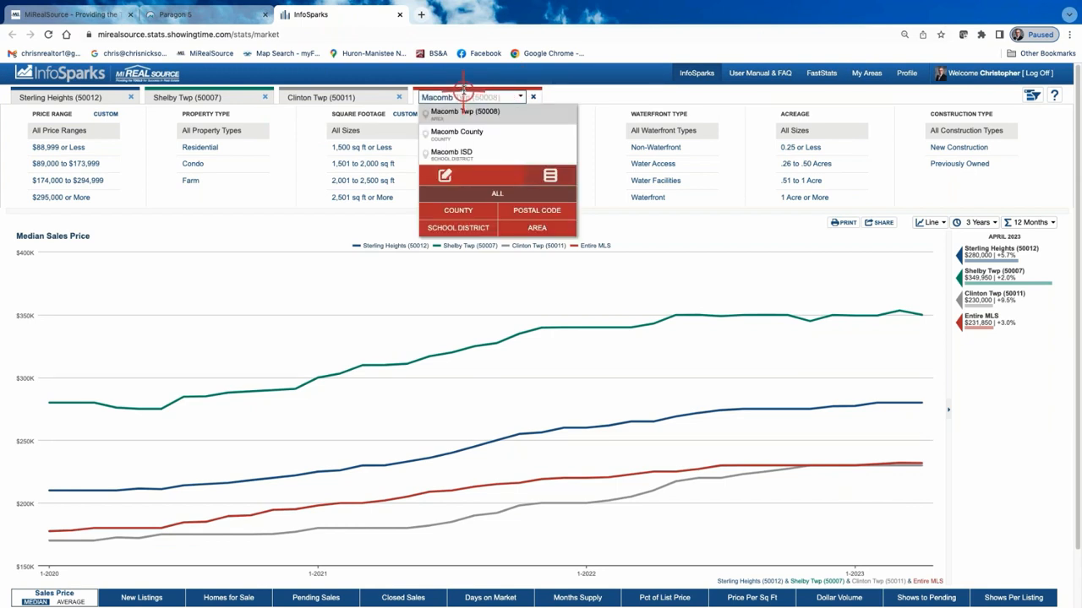
left_click(490, 111)
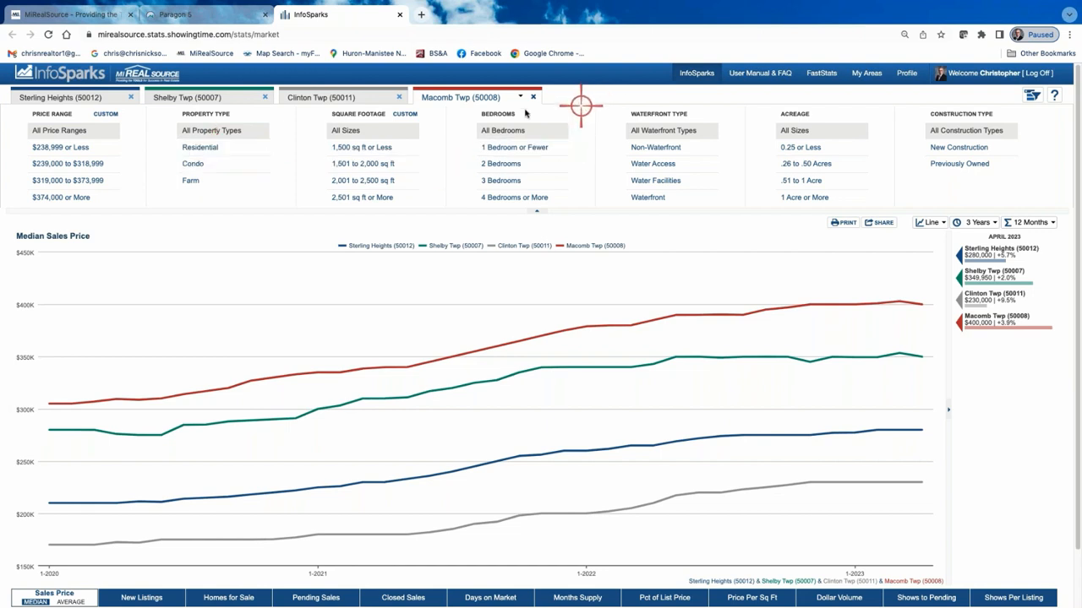
Apply the Residential property type filter, going through the Macomb Twp, Clinton Twp, Shelby Twp and Sterling Heights areas
left_click(219, 148)
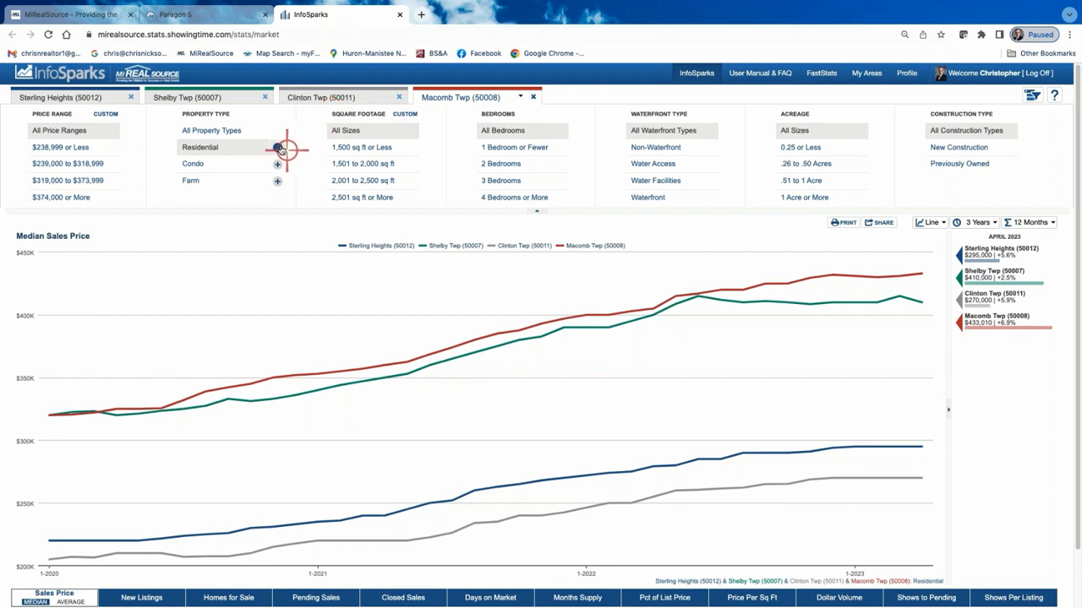
left_click(347, 99)
left_click(226, 149)
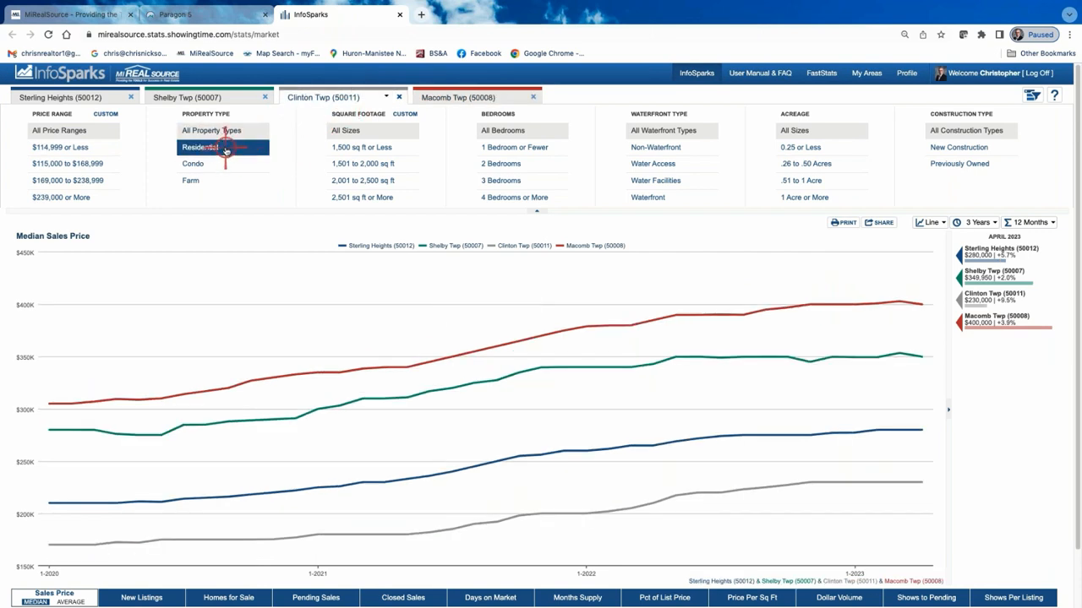
left_click(210, 99)
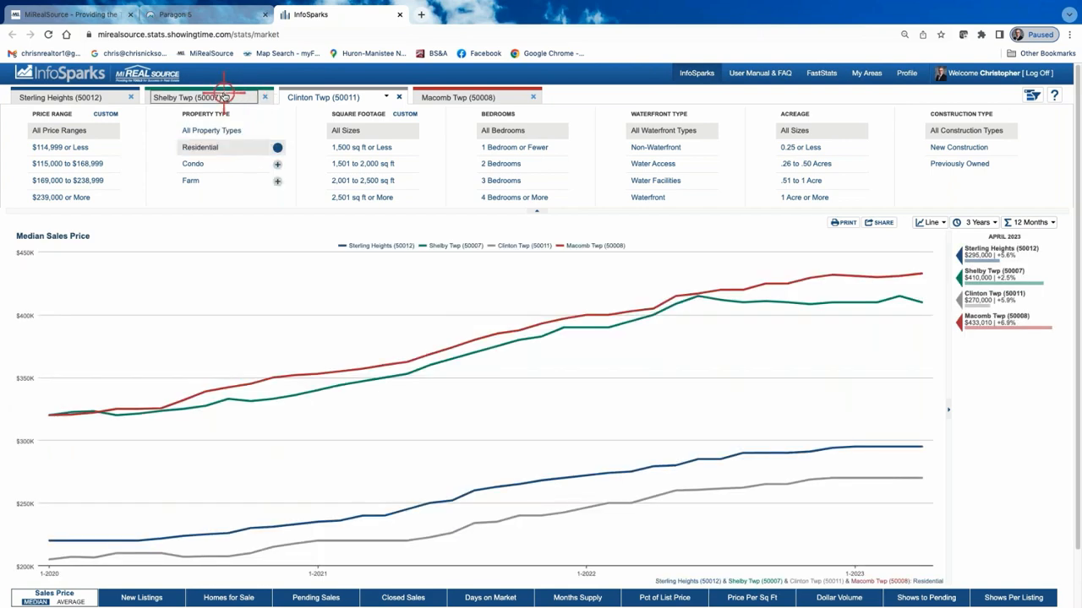
left_click(209, 147)
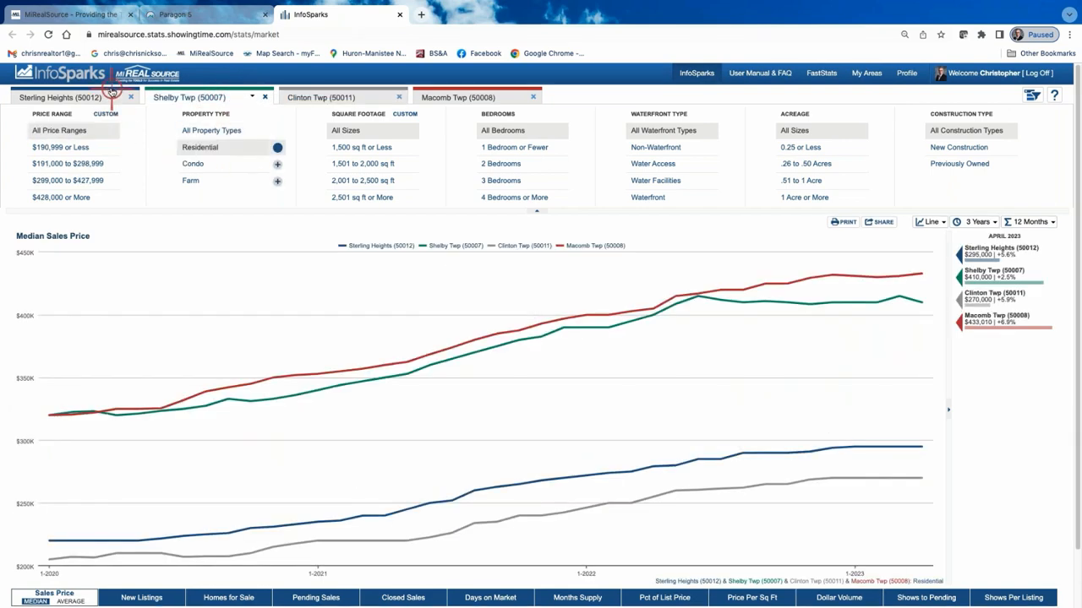
left_click(109, 97)
left_click(244, 148)
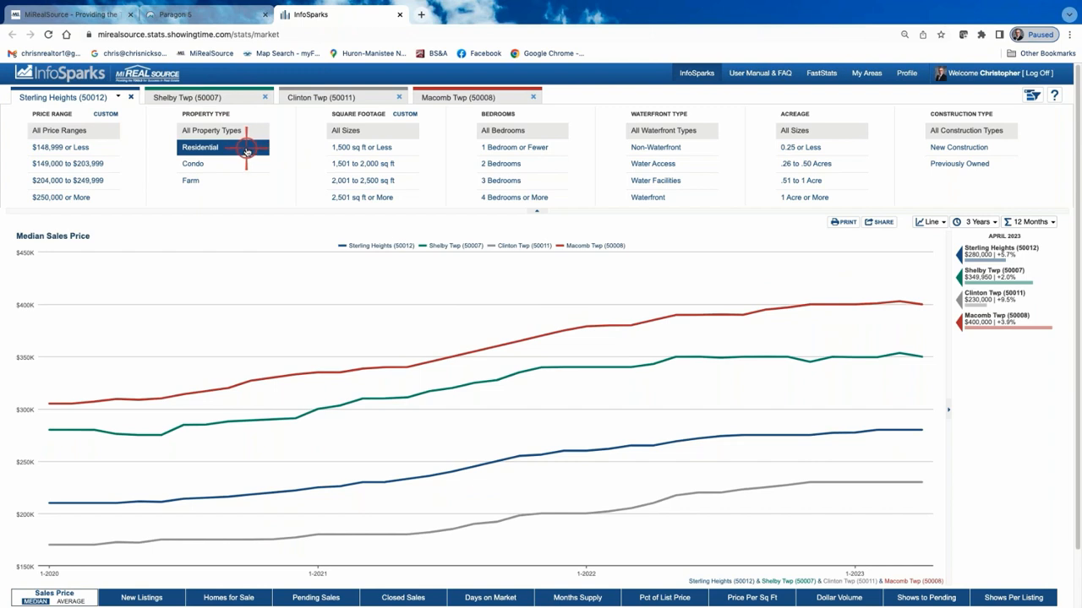
mouse_move(186, 247)
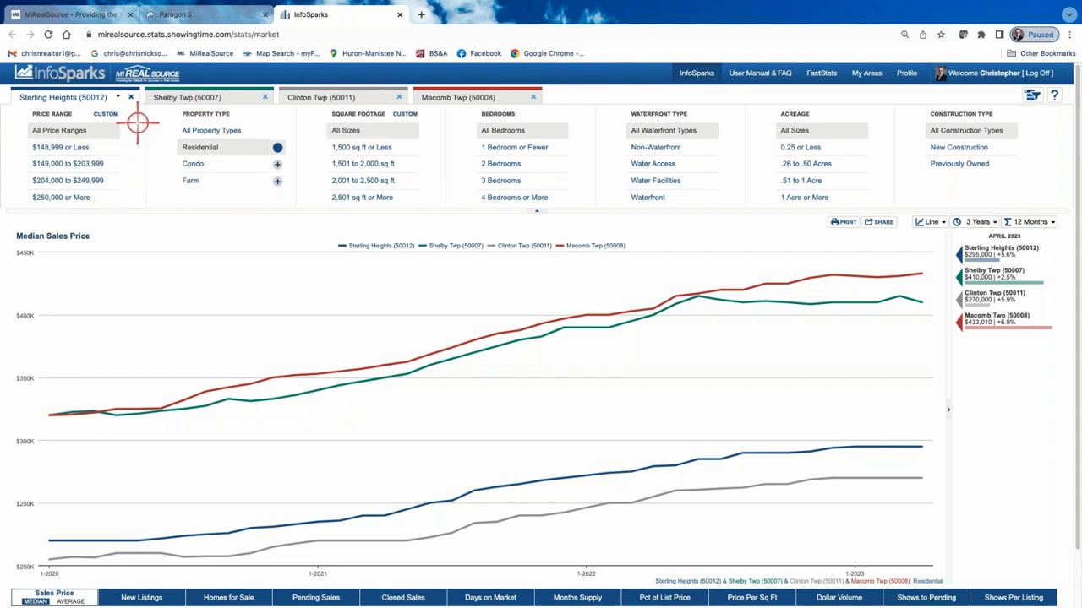
Examine the custom price range settings for Sterling Heights (50012) without changing them, and bring up Shelby Twp's (50007) price ranges
left_click(104, 115)
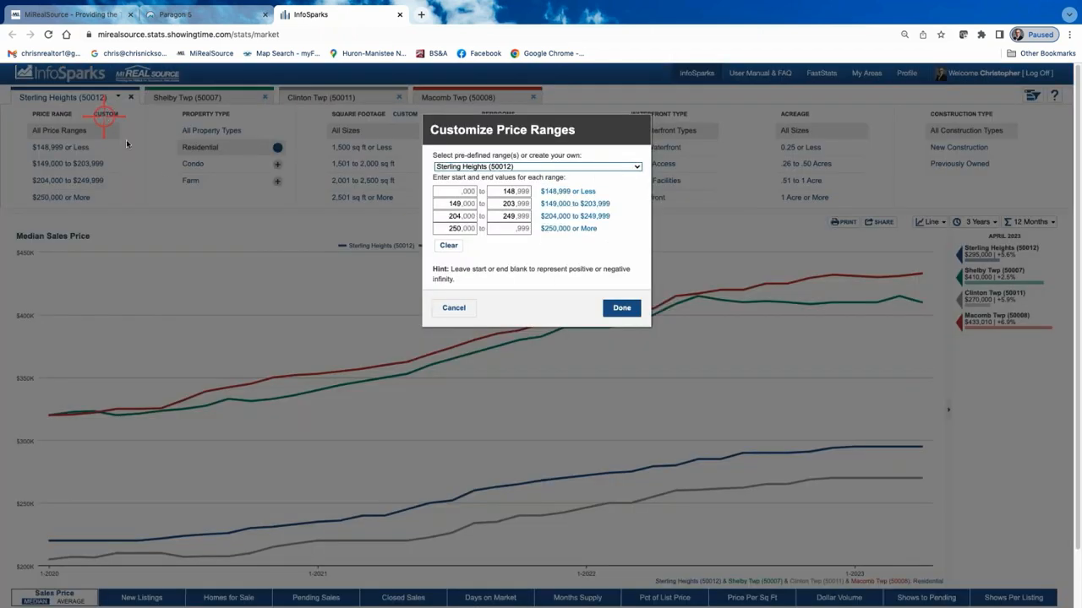
left_click(454, 308)
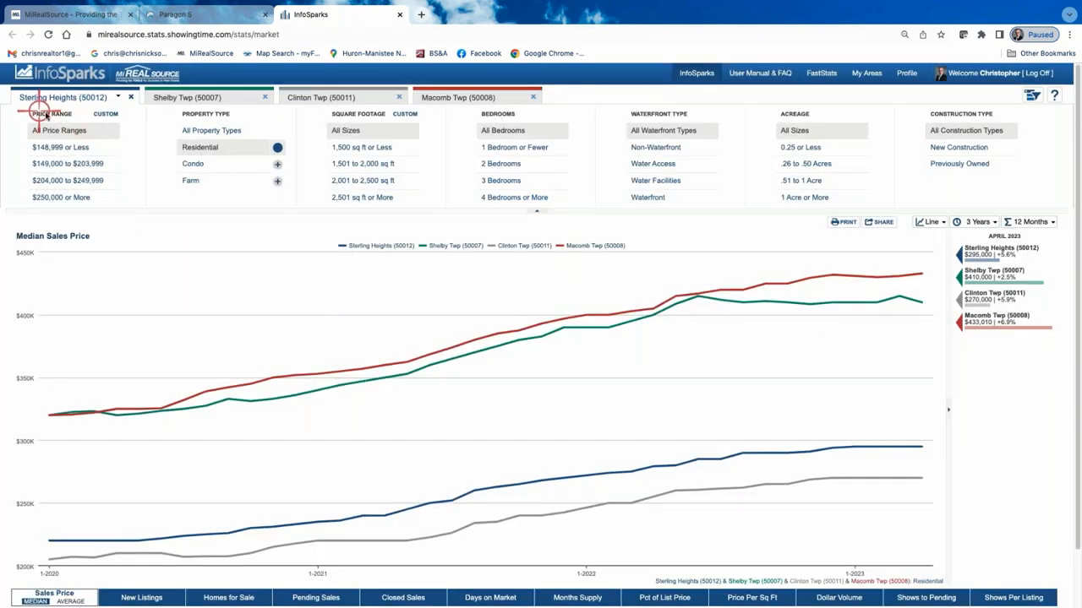
left_click(110, 116)
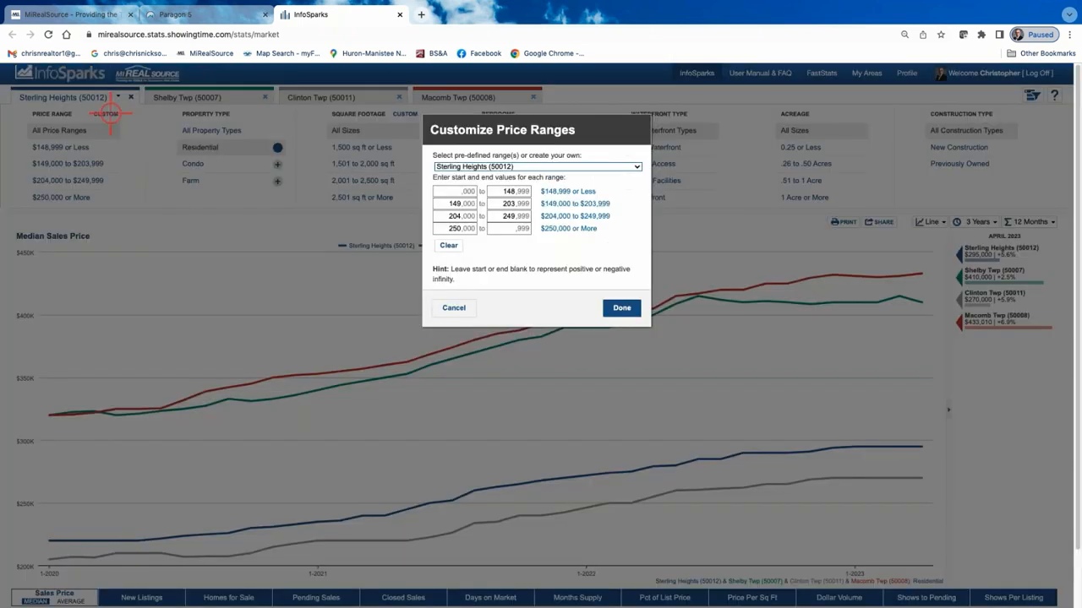
left_click(450, 308)
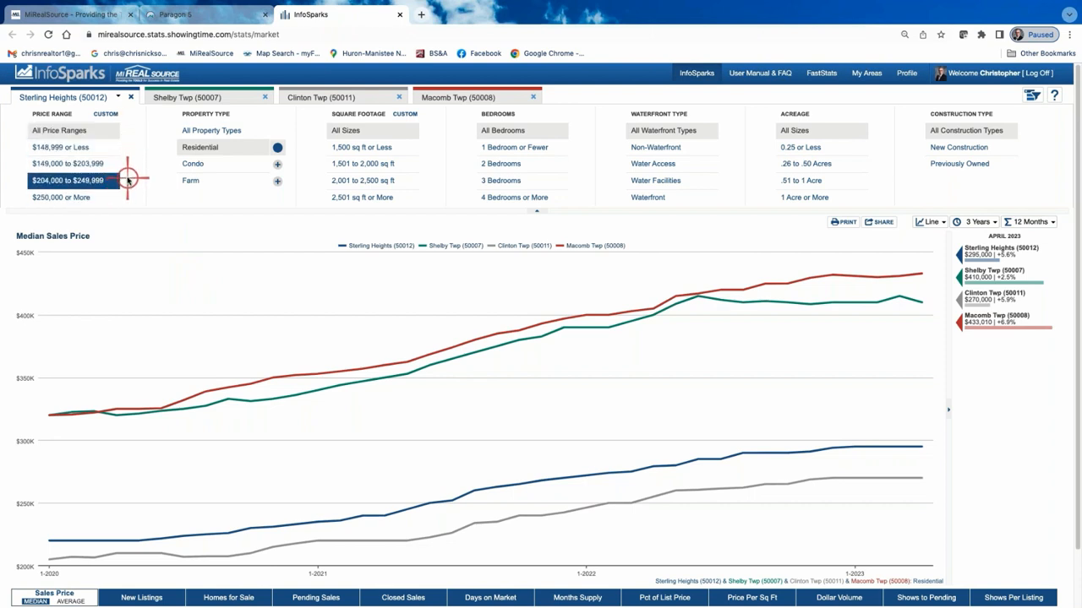
left_click(240, 98)
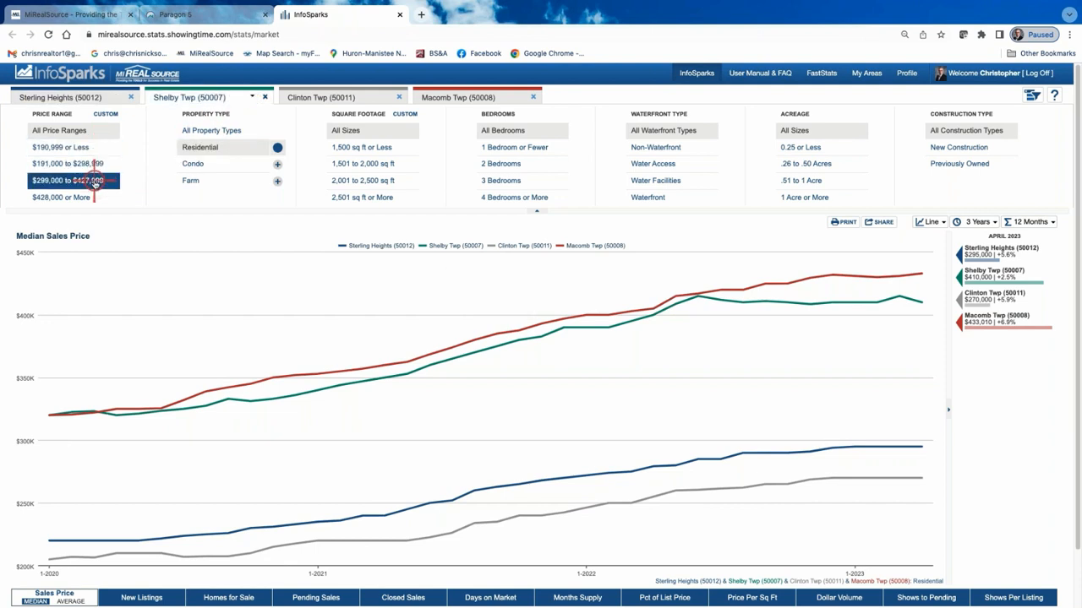
Review the price ranges offered for Clinton Twp (50011), Macomb Twp (50008) and Sterling Heights (50012)
left_click(368, 95)
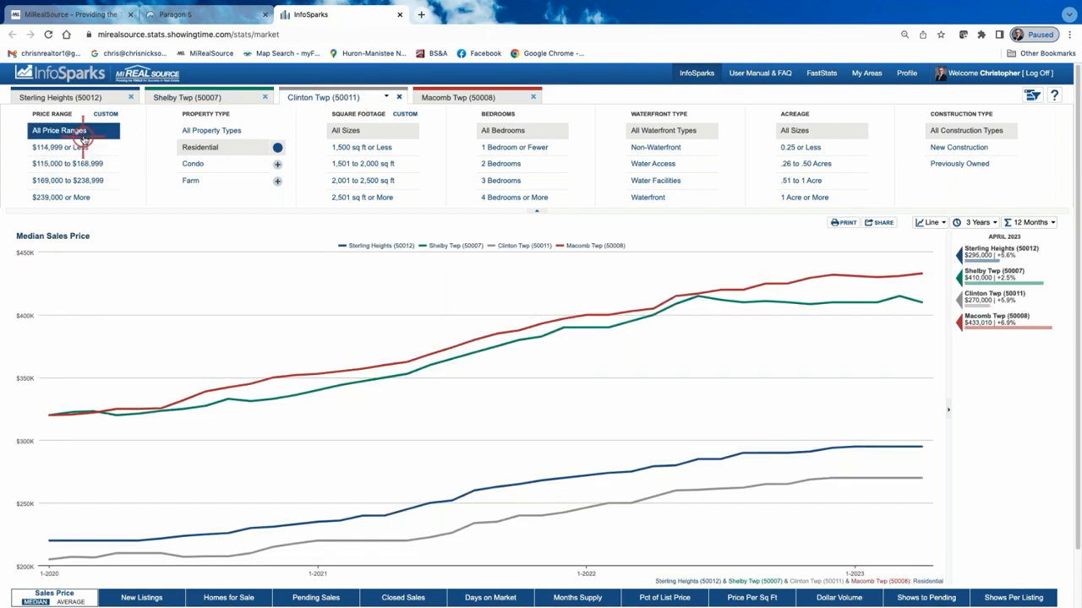
left_click(512, 97)
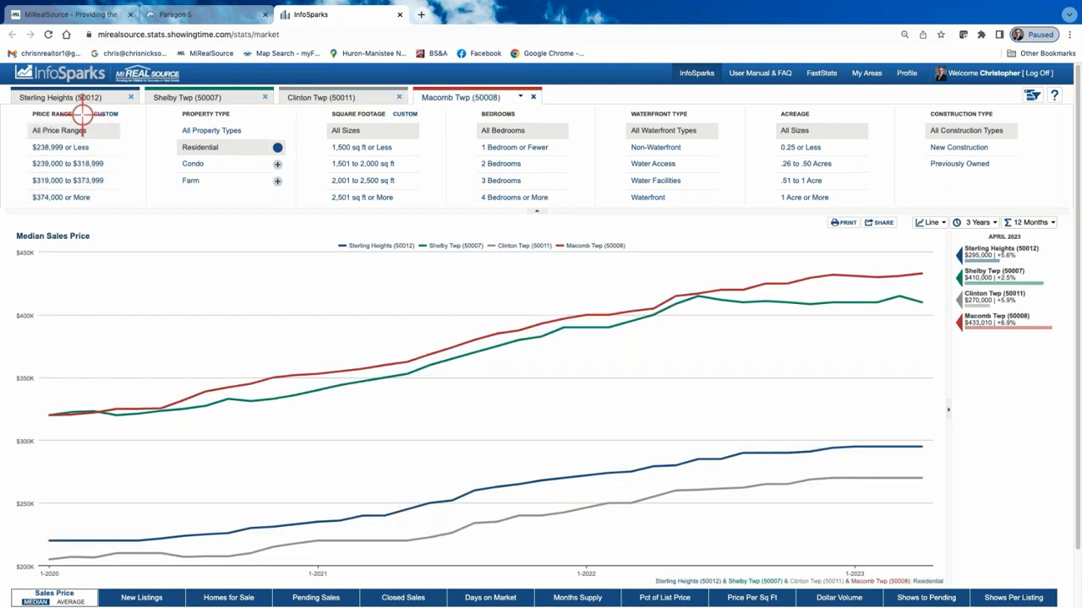
left_click(113, 97)
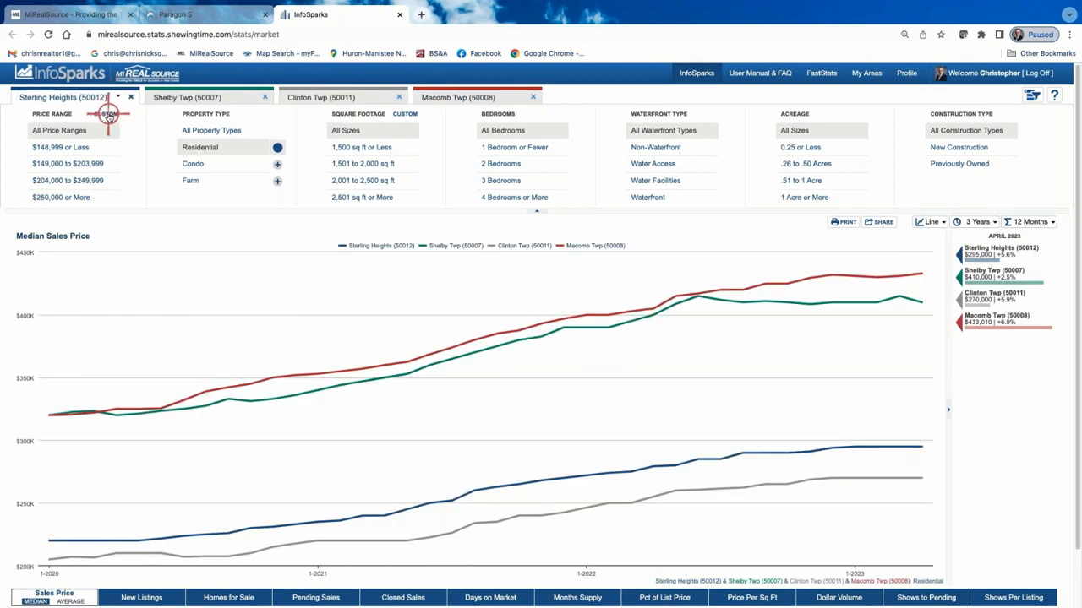
Replace the predefined price ranges for Sterling Heights (50012) with a single custom range of $500,999 or less
left_click(108, 114)
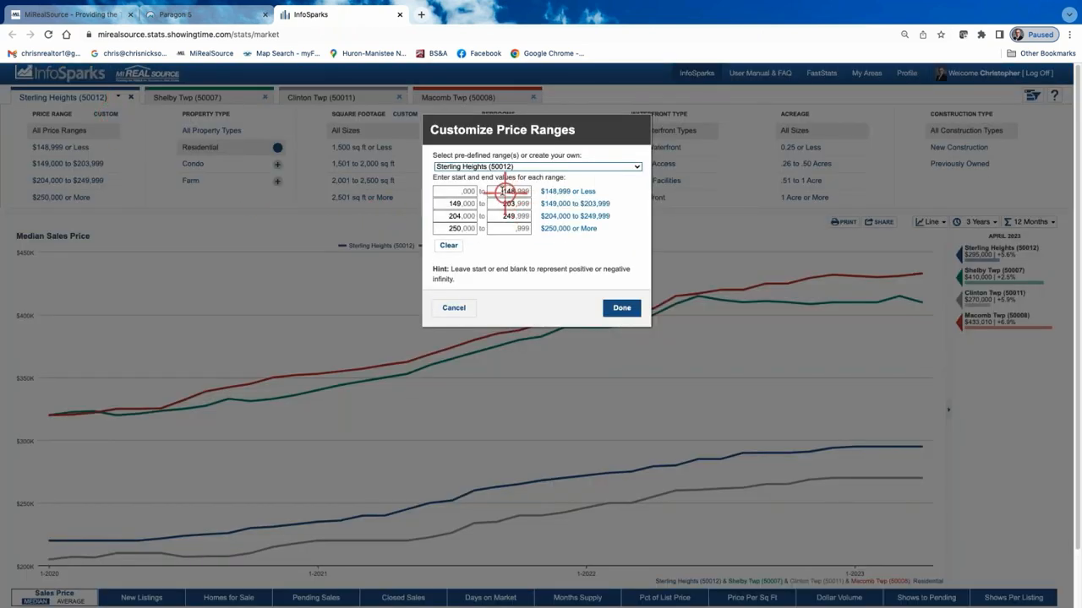
left_click(448, 245)
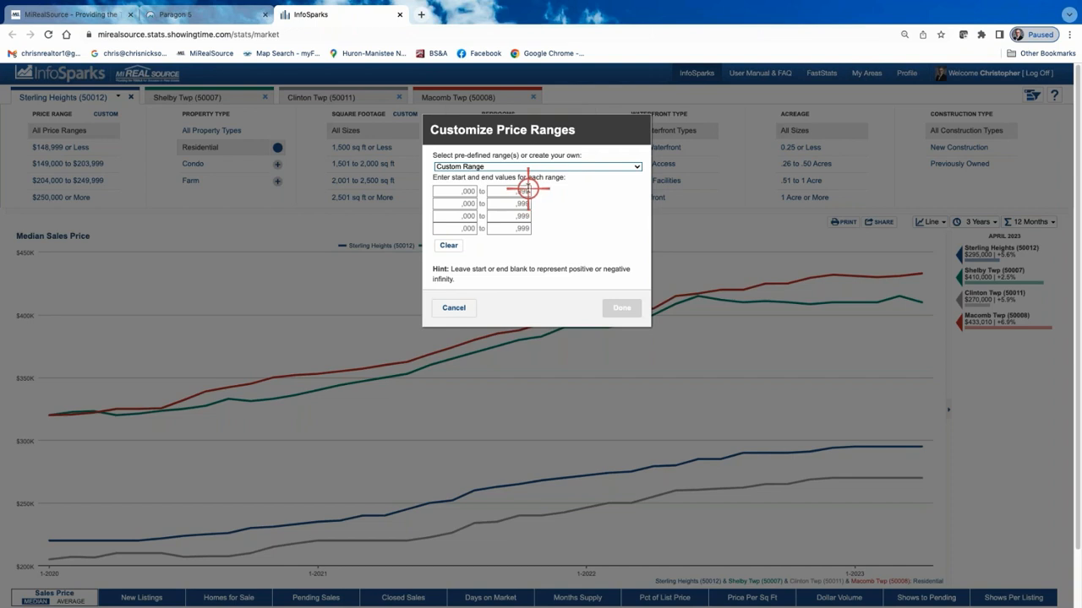
left_click_drag(529, 190, 505, 190)
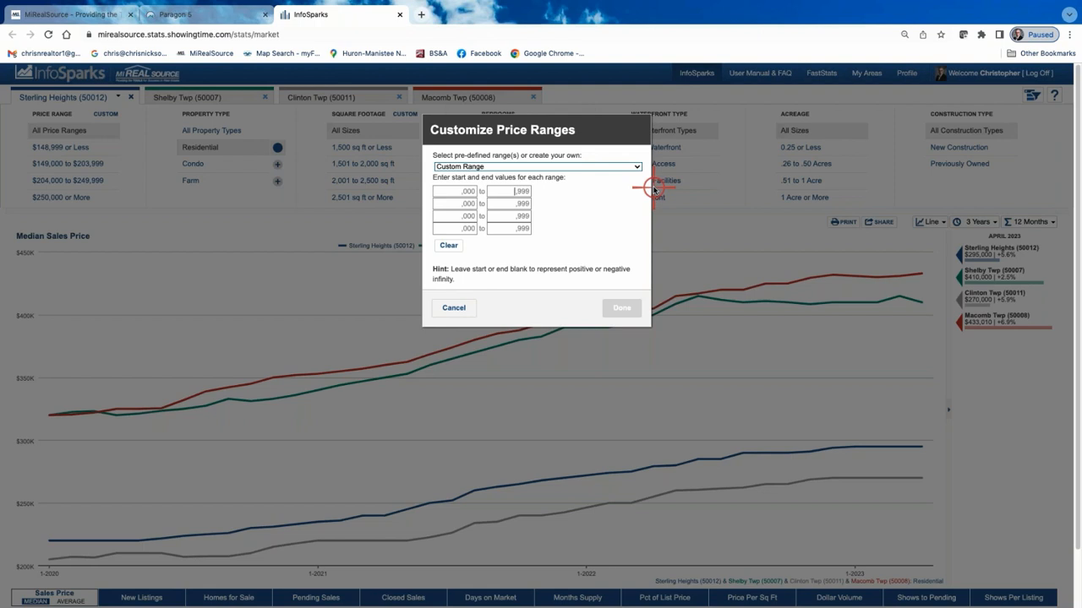
type("500")
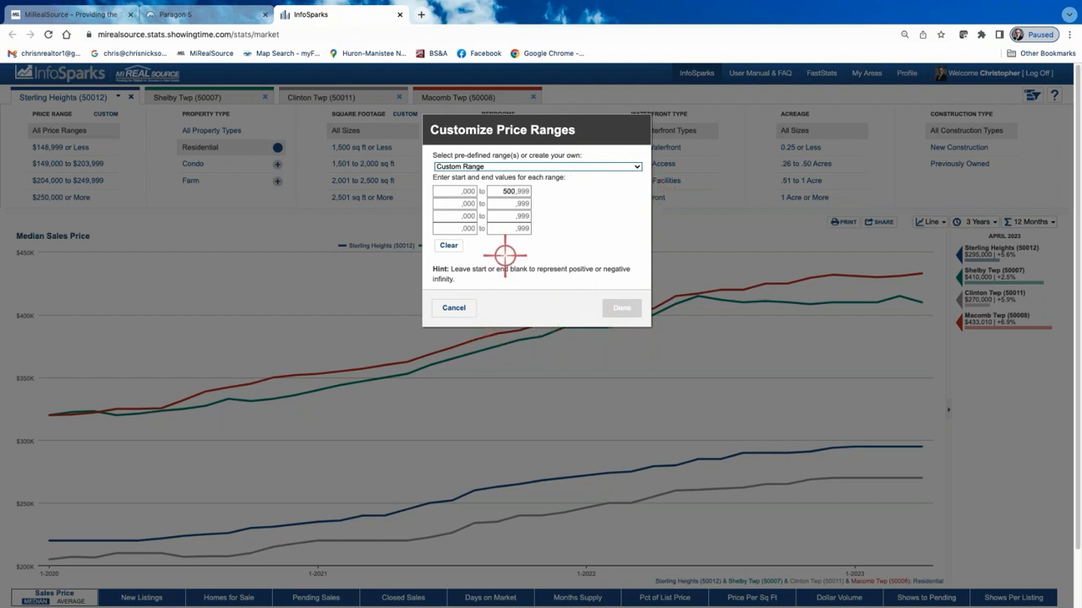
left_click(457, 192)
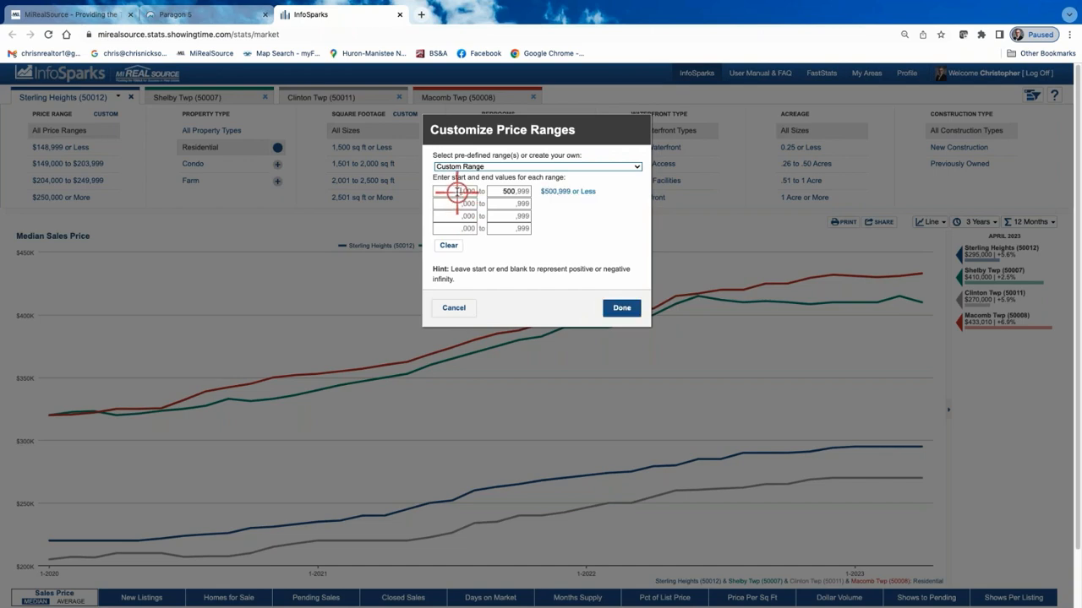
left_click(622, 309)
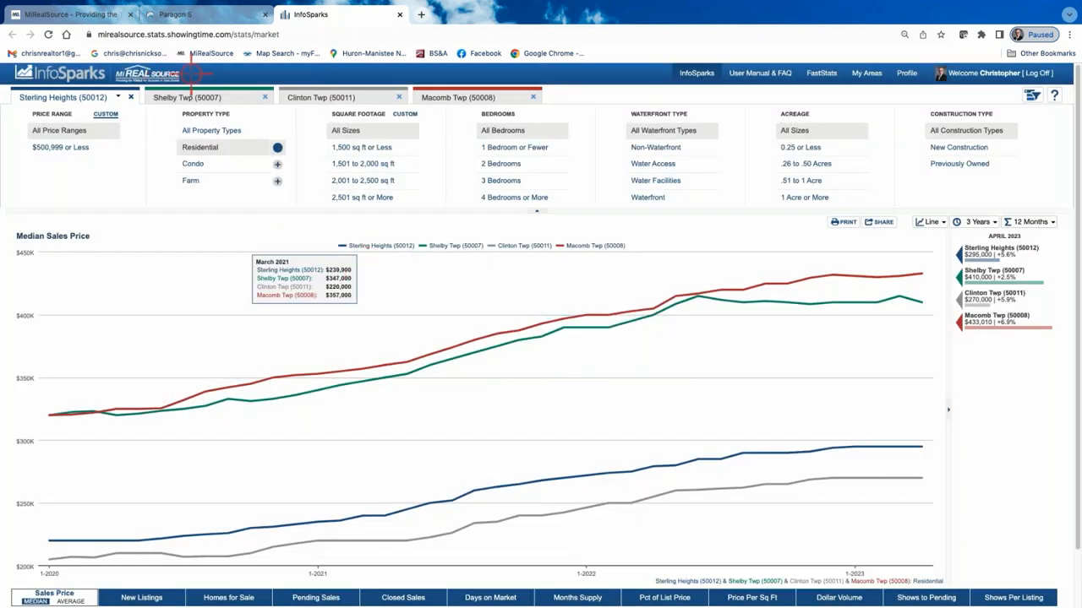
Clear the predefined price ranges of Shelby Twp (50007) and create one custom range of $500,999 or less
left_click(241, 97)
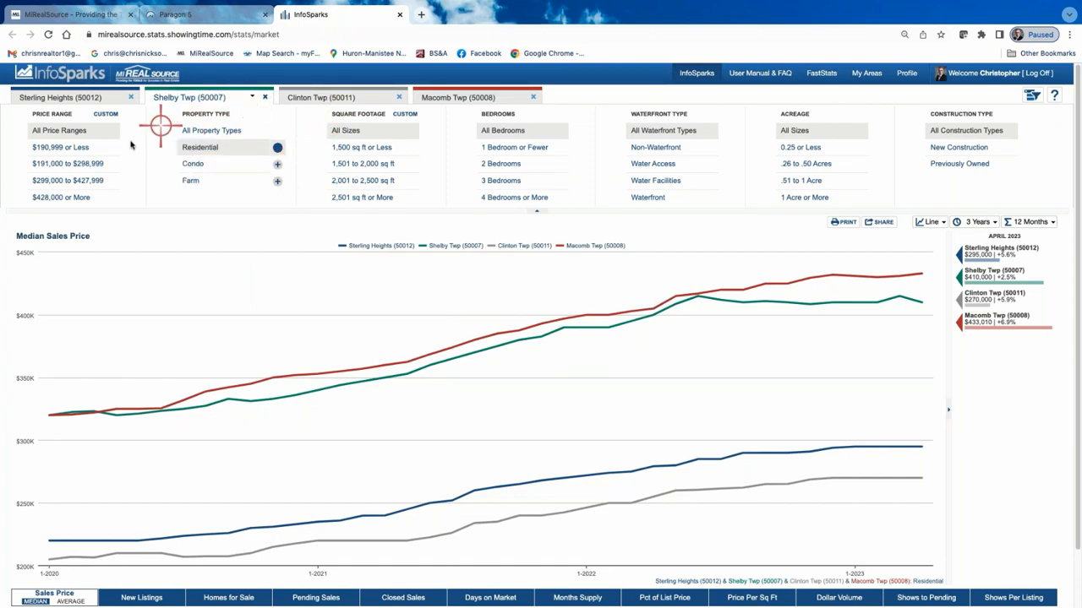
left_click(105, 114)
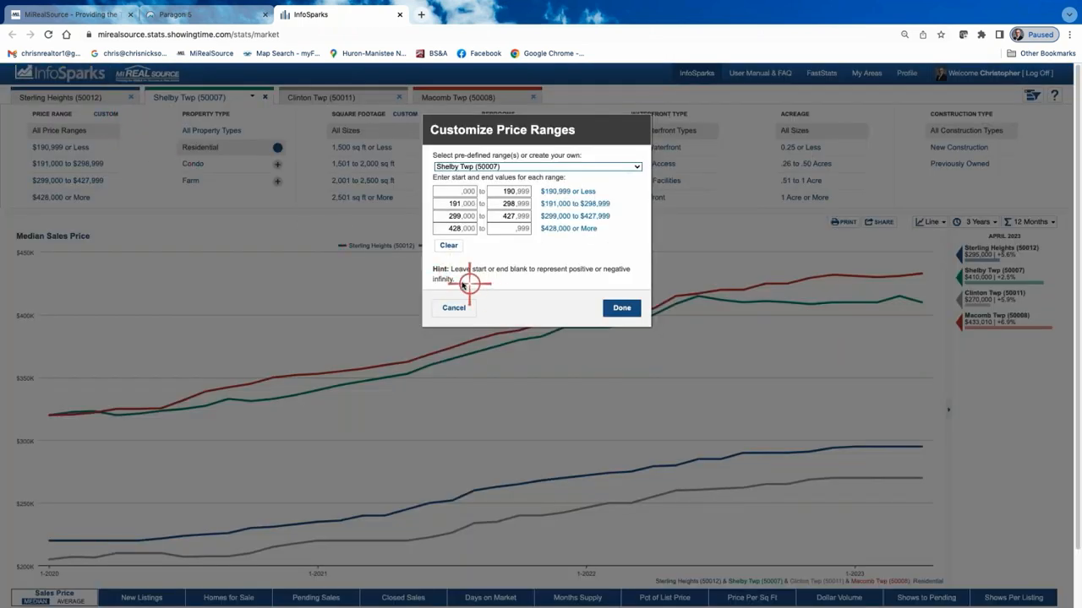
left_click(451, 246)
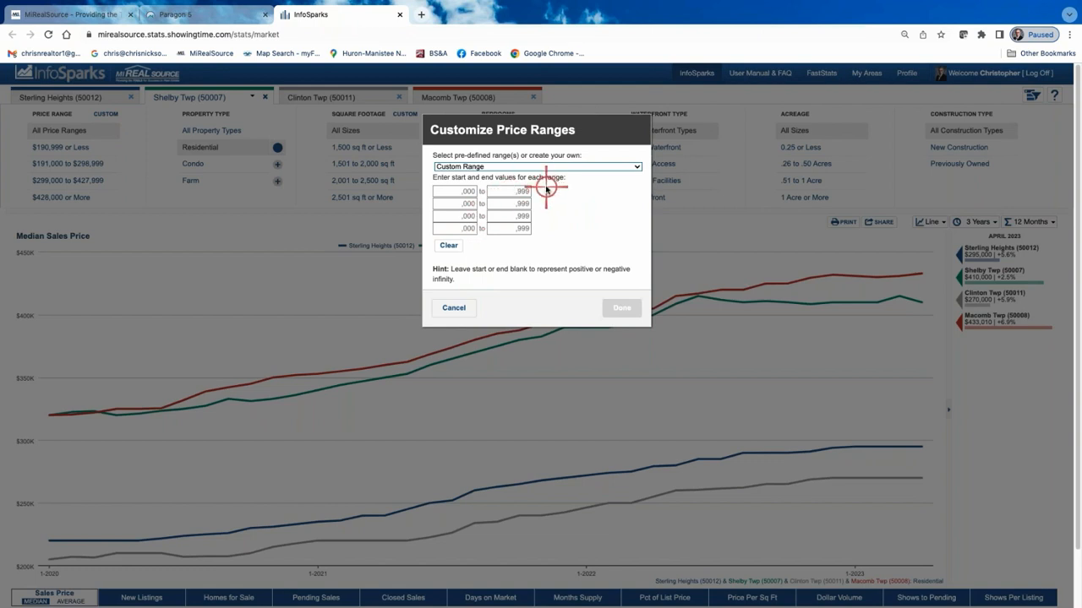
type("500")
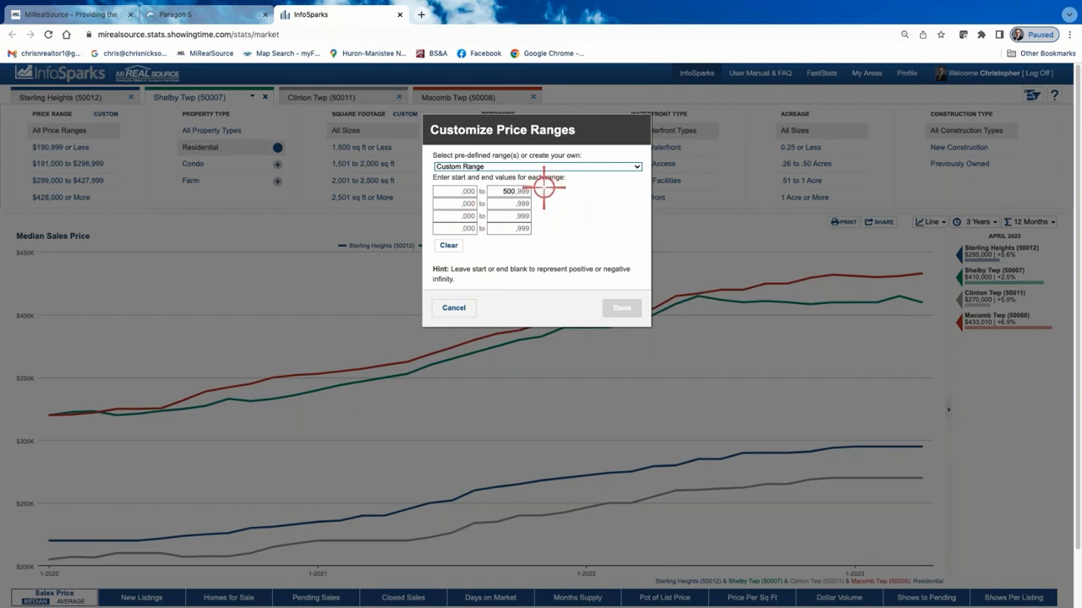
left_click(519, 194)
left_click(605, 309)
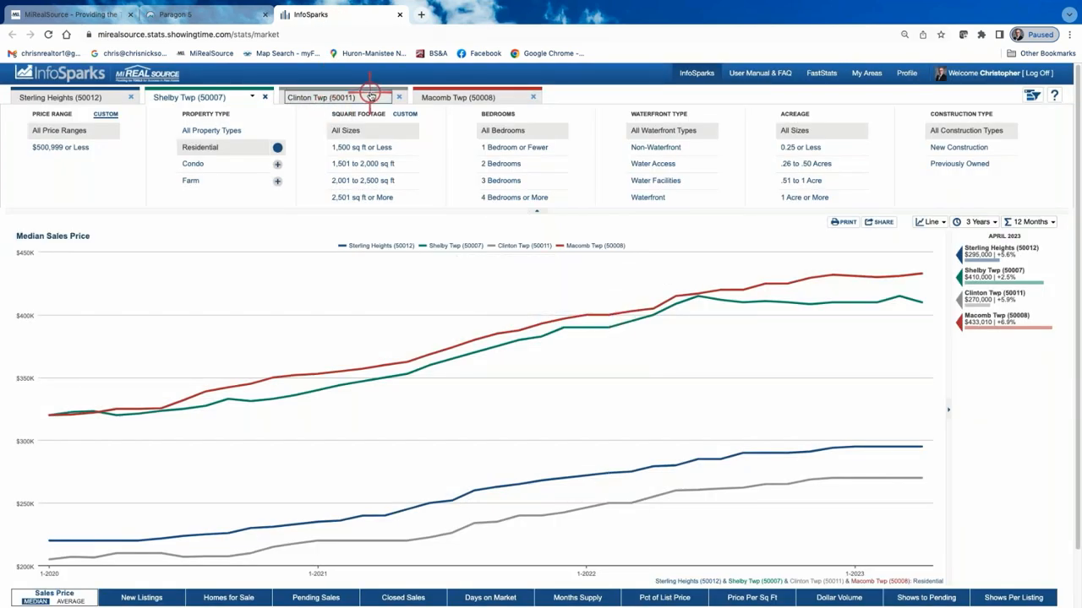
Give Clinton Twp (50011) a single custom price range of $500,999 or less in place of its predefined ranges
left_click(363, 95)
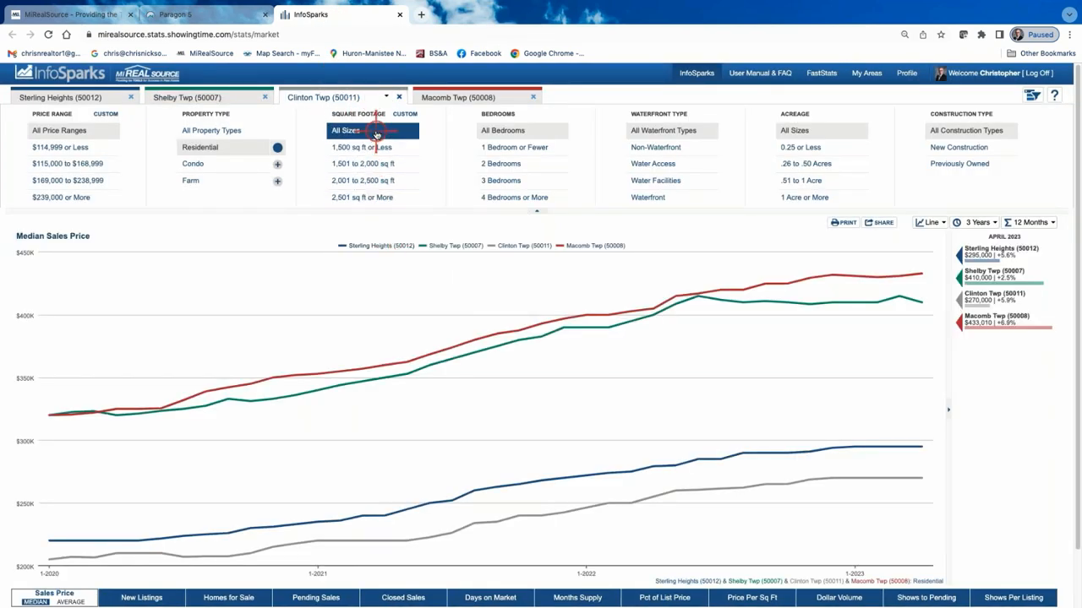
left_click(105, 114)
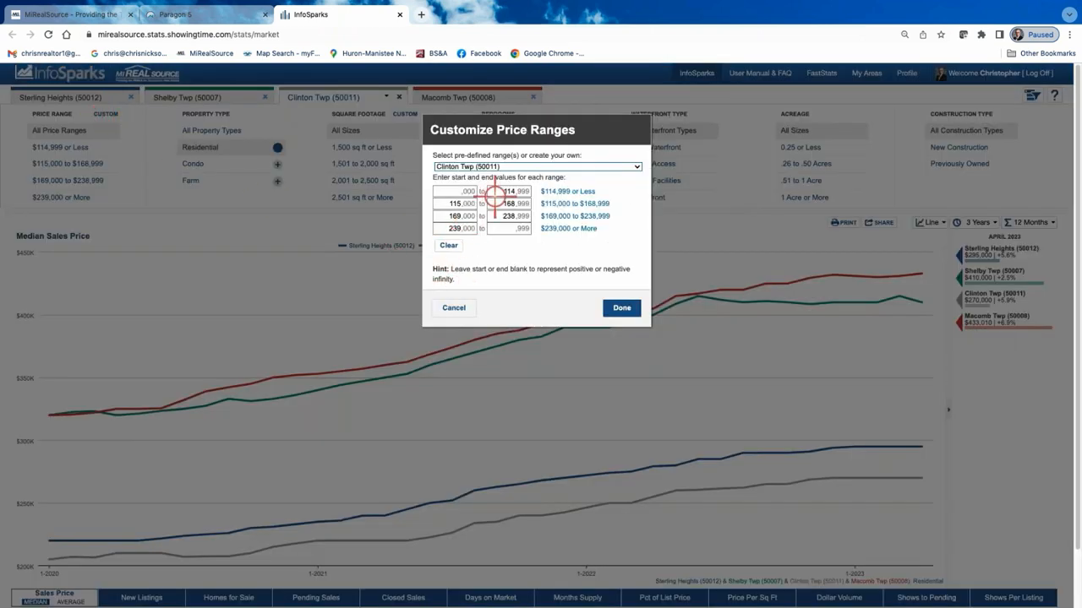
left_click(454, 246)
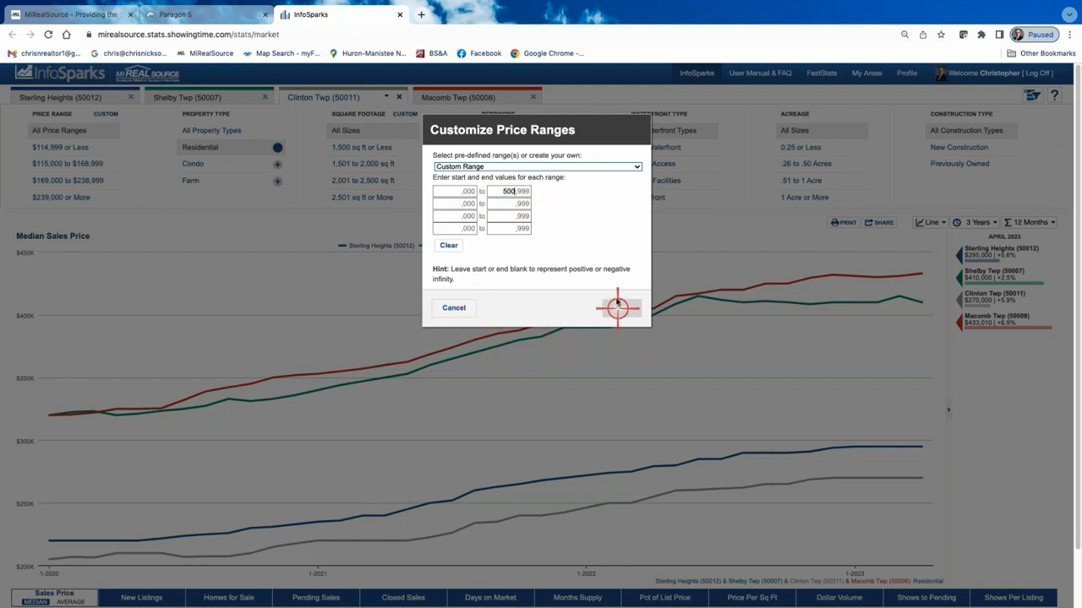
left_click(536, 213)
left_click(623, 307)
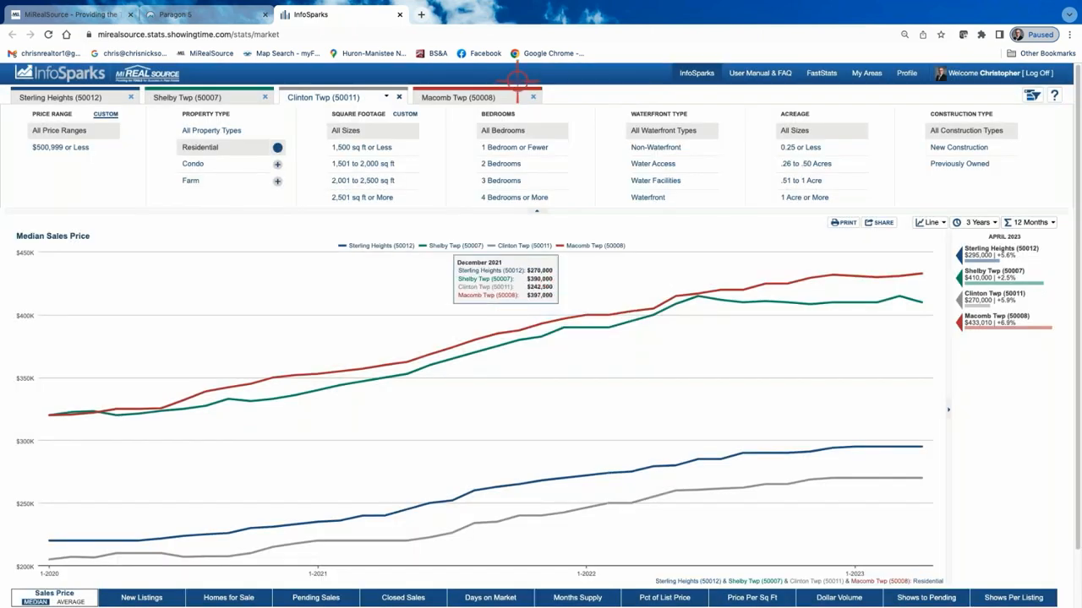
Customize the price ranges of Macomb Twp (50008) so that only $500,999 or less is offered
left_click(500, 97)
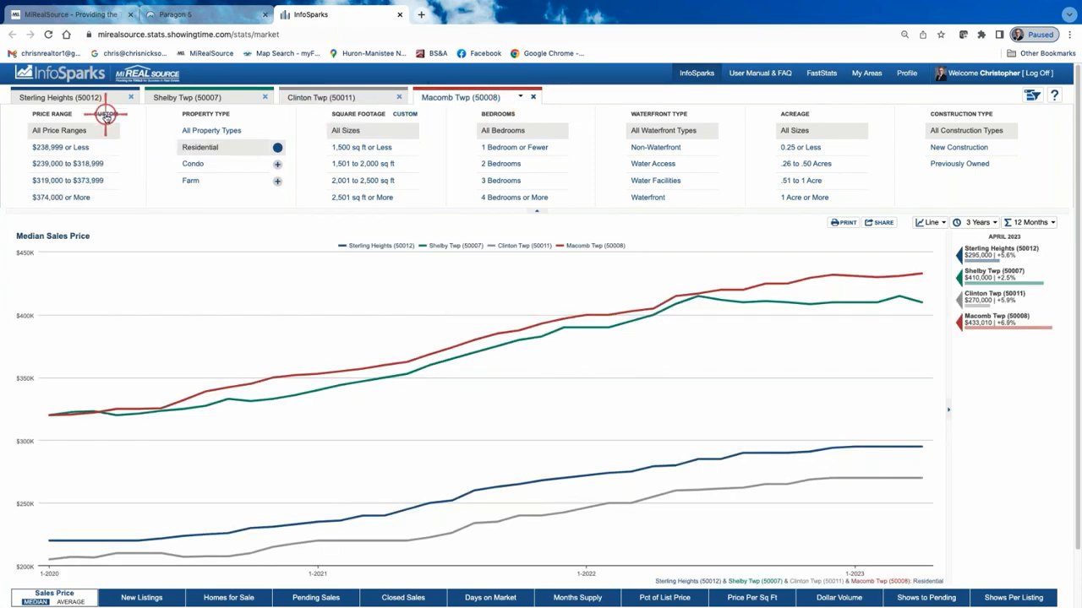
left_click(105, 114)
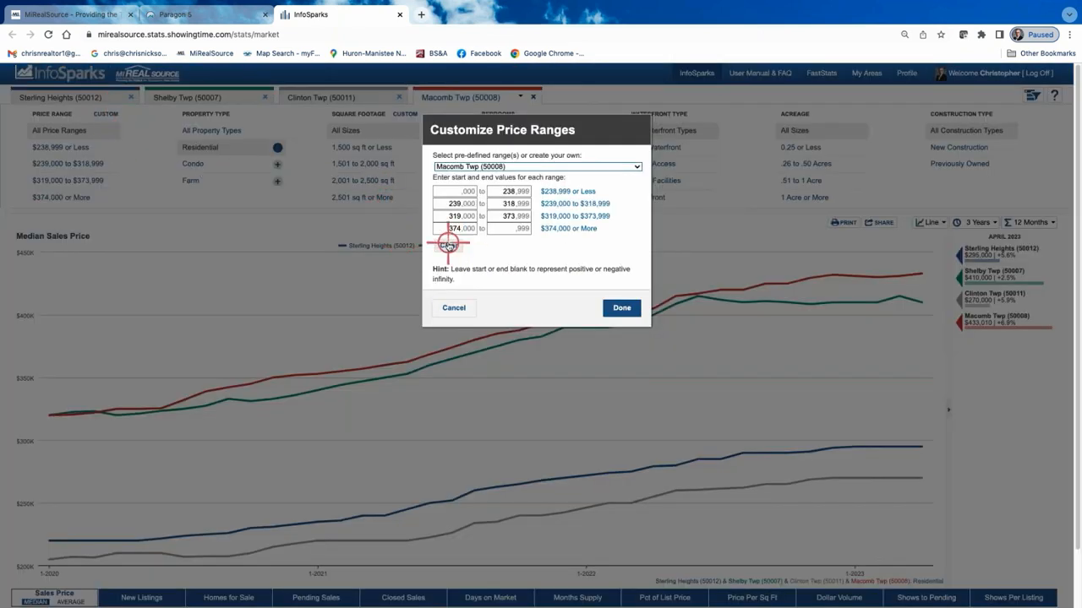
left_click(448, 245)
left_click(519, 192)
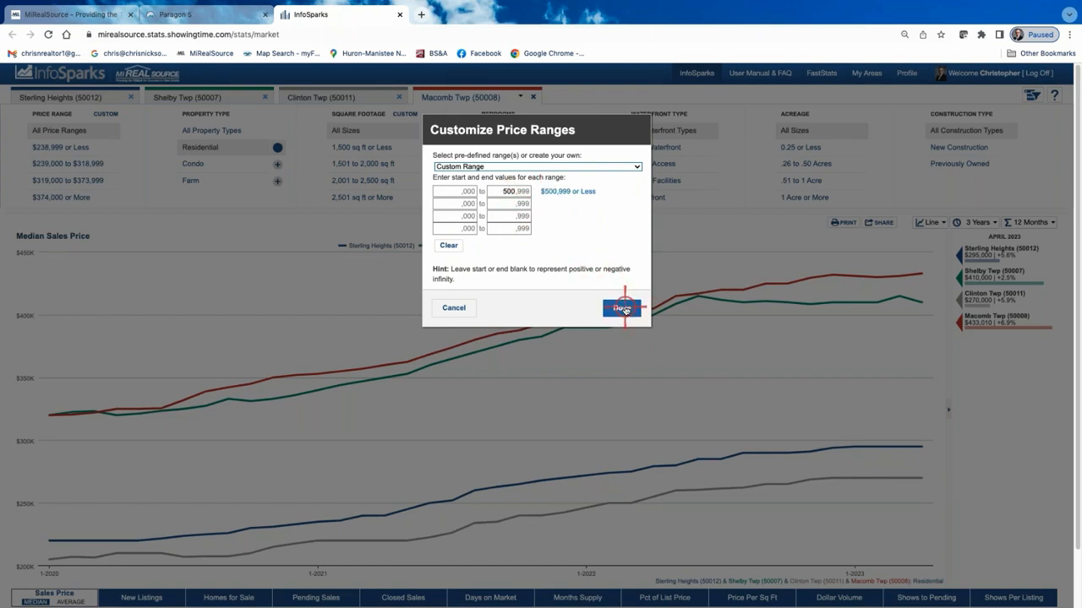
left_click(622, 309)
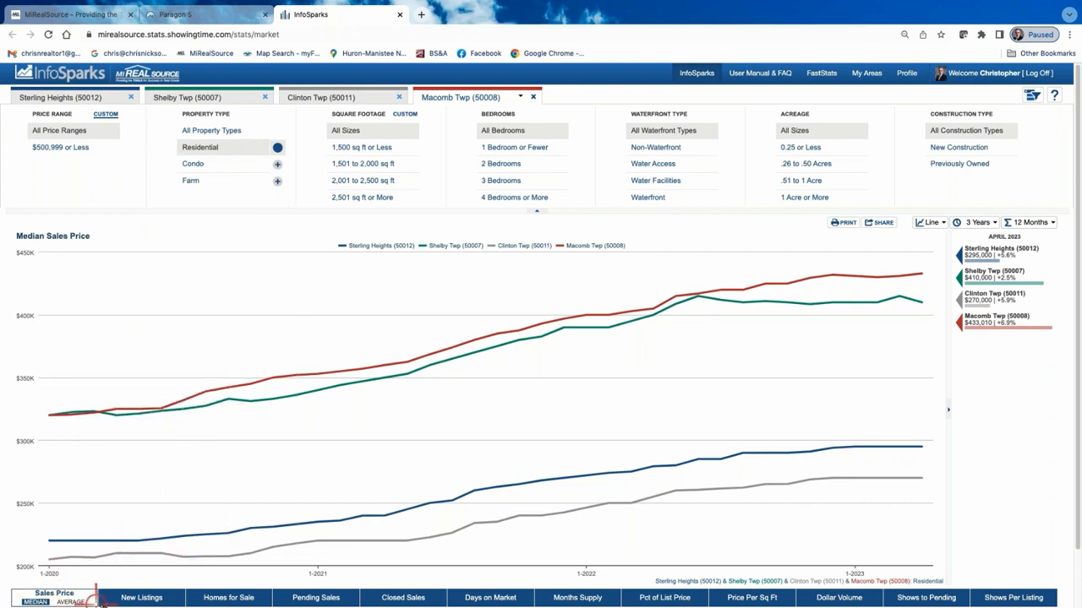
View the average sales price, months supply and median price per square foot charts, ending back on median sales price
left_click(128, 600)
left_click(71, 601)
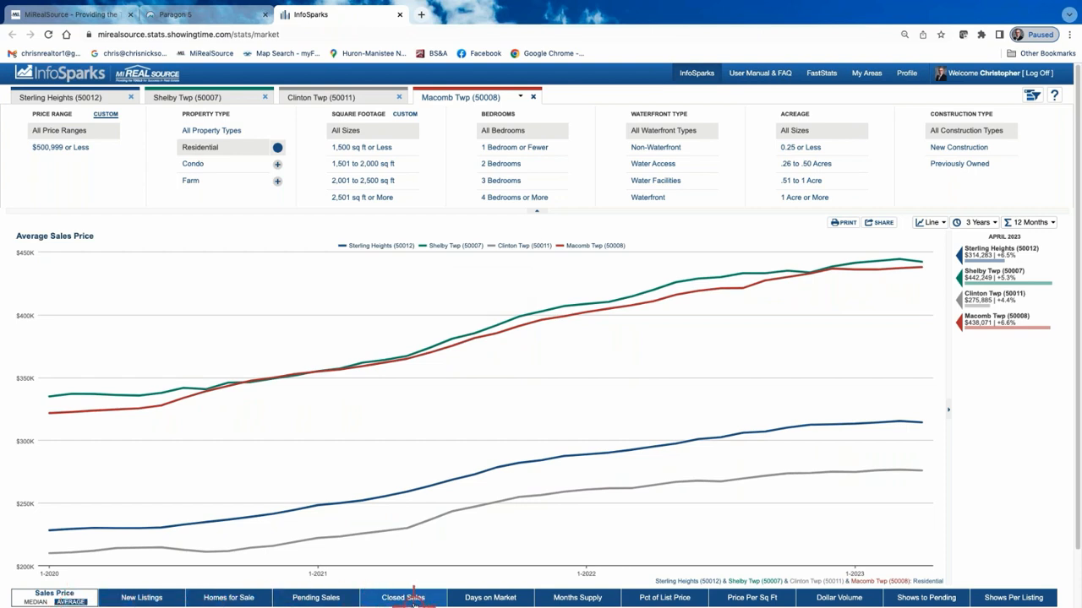
left_click(570, 599)
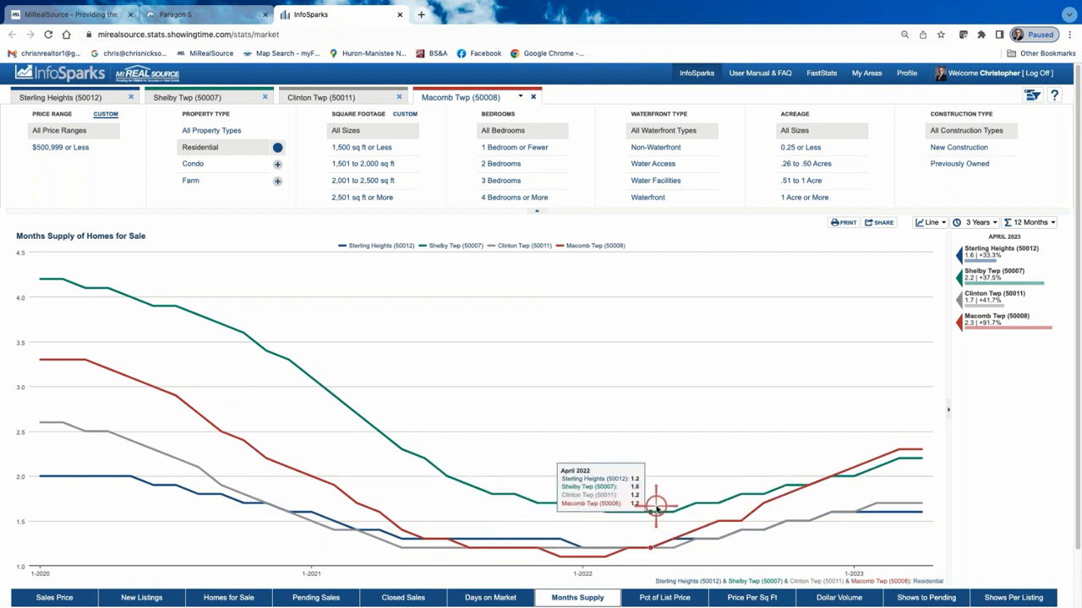
left_click(751, 597)
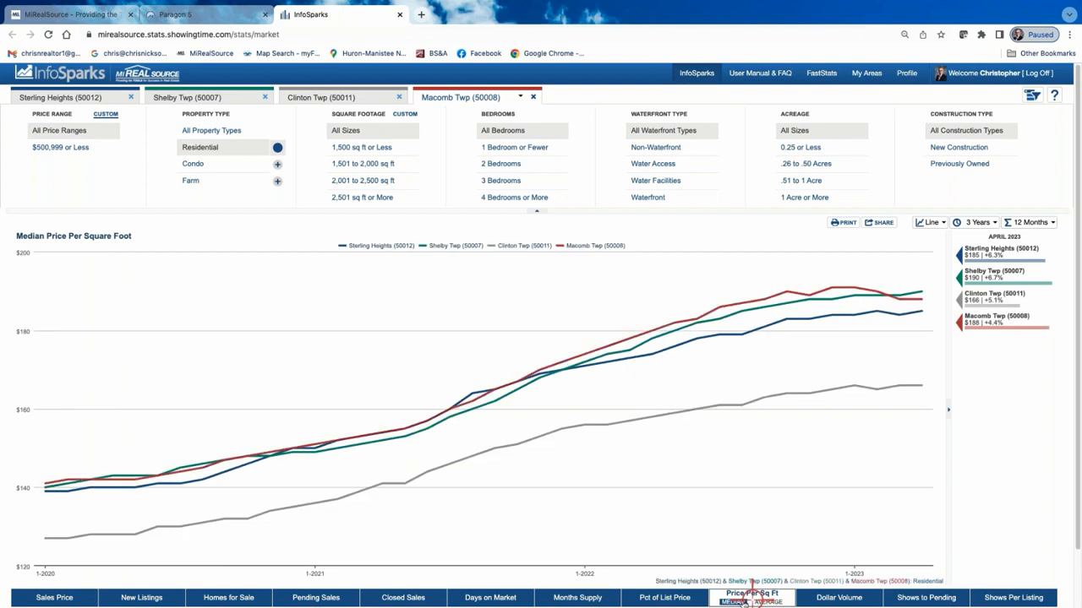
left_click(52, 597)
left_click(38, 601)
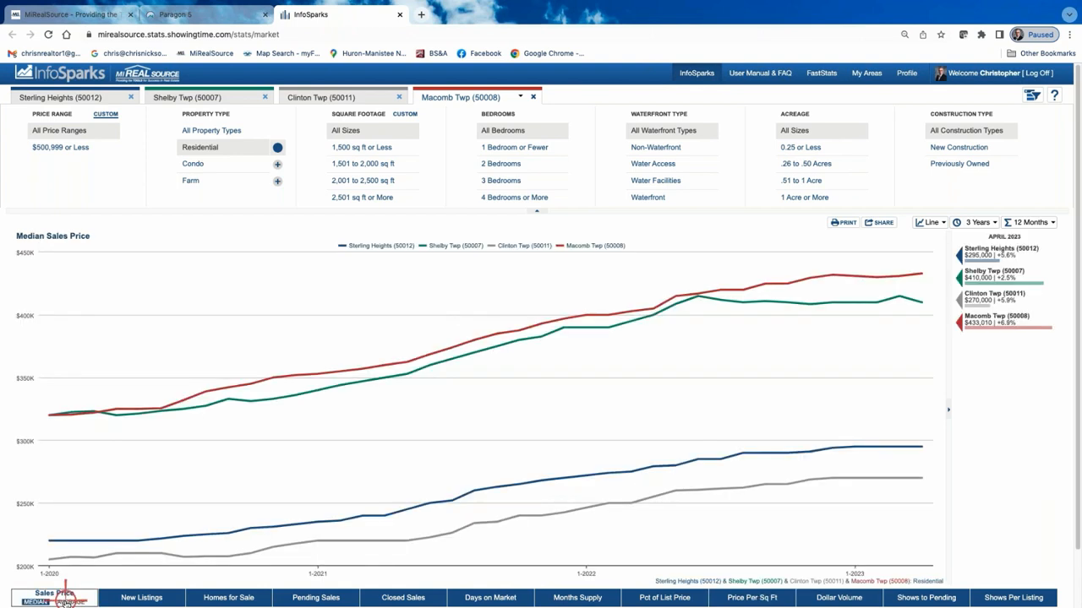
View the median sales price comparison as a bar chart and return it to a line chart
left_click(936, 222)
left_click(934, 266)
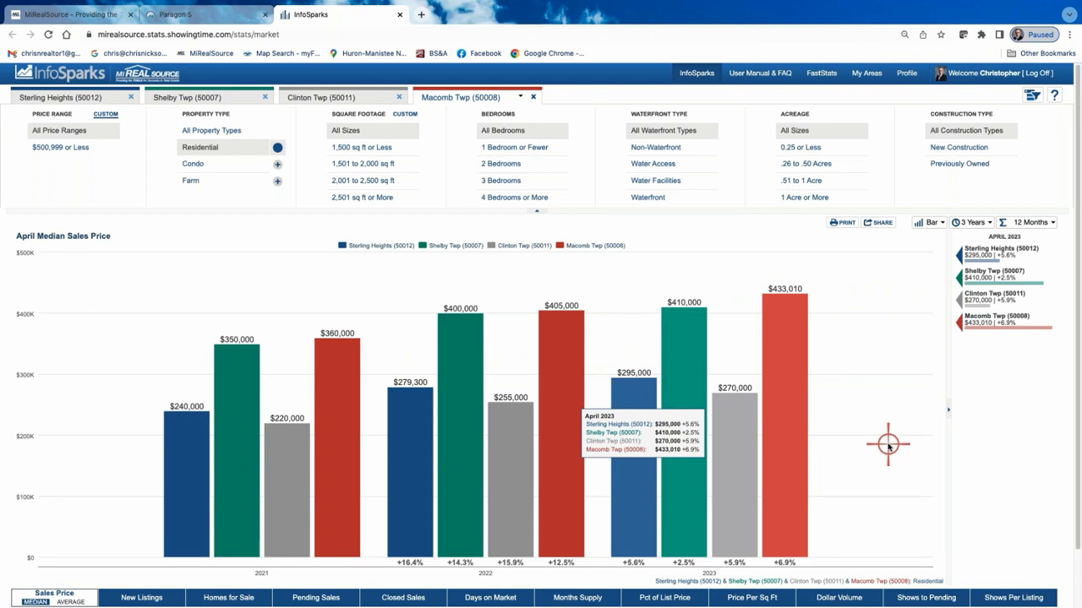
scroll(887, 445, "down", 1)
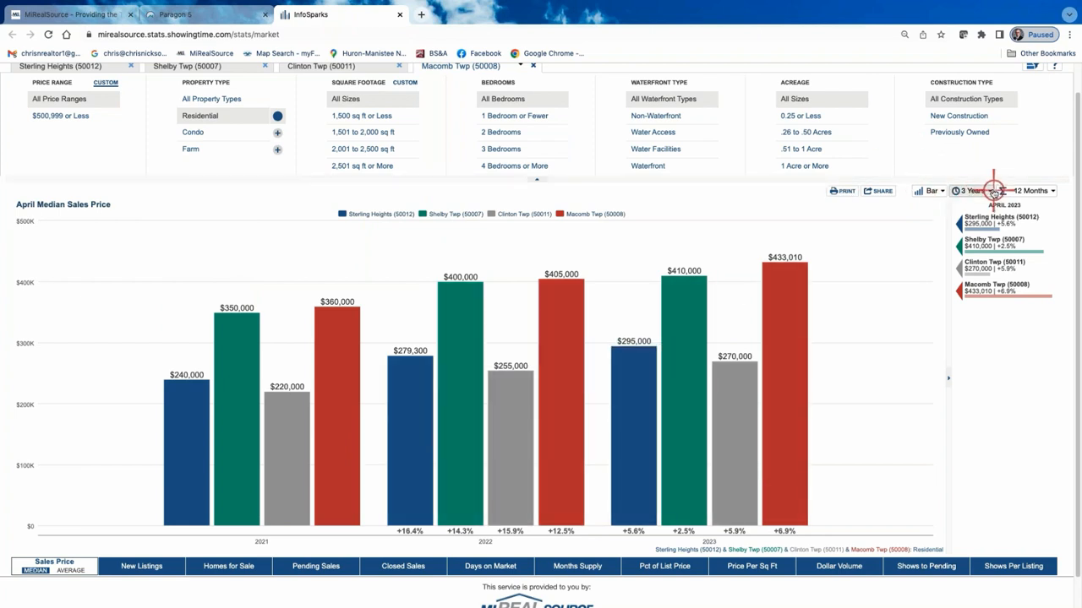
left_click(932, 190)
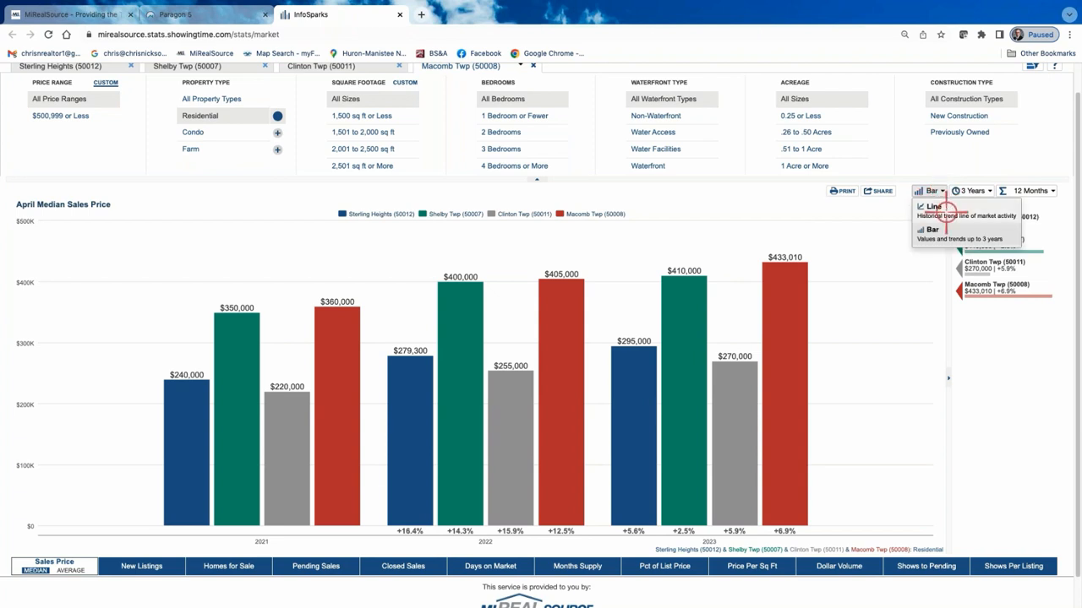
left_click(946, 208)
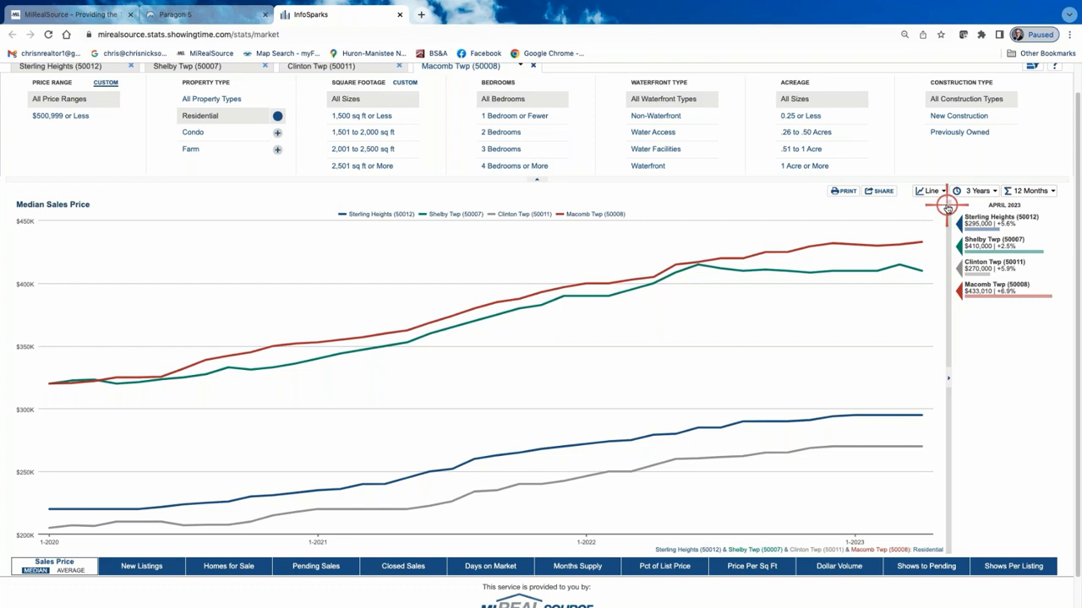
Set the line chart to 5 years with monthly data points and show average instead of median sales price
left_click(990, 191)
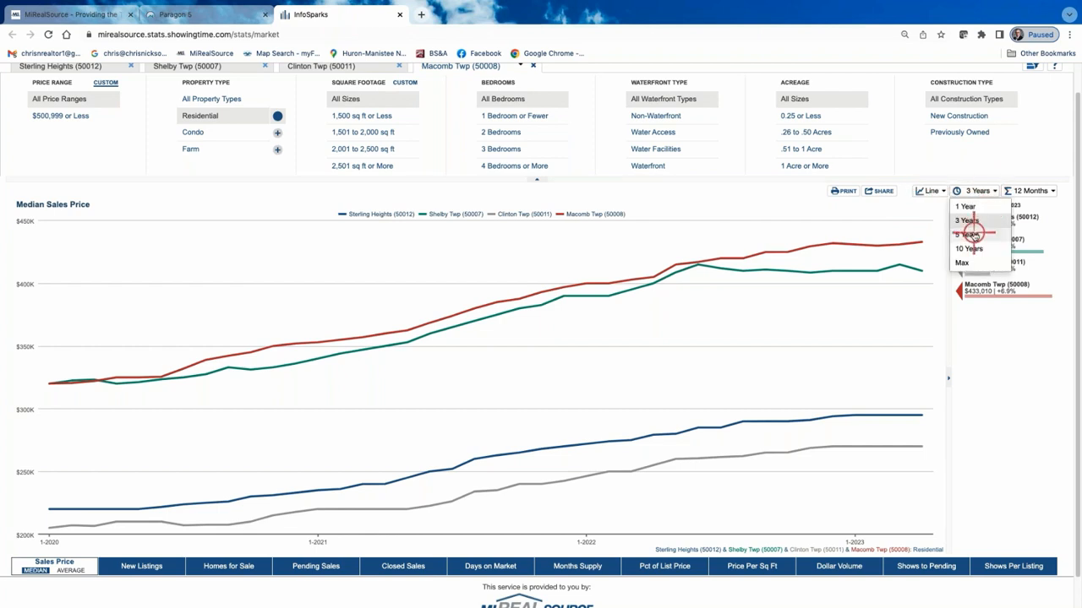
left_click(976, 226)
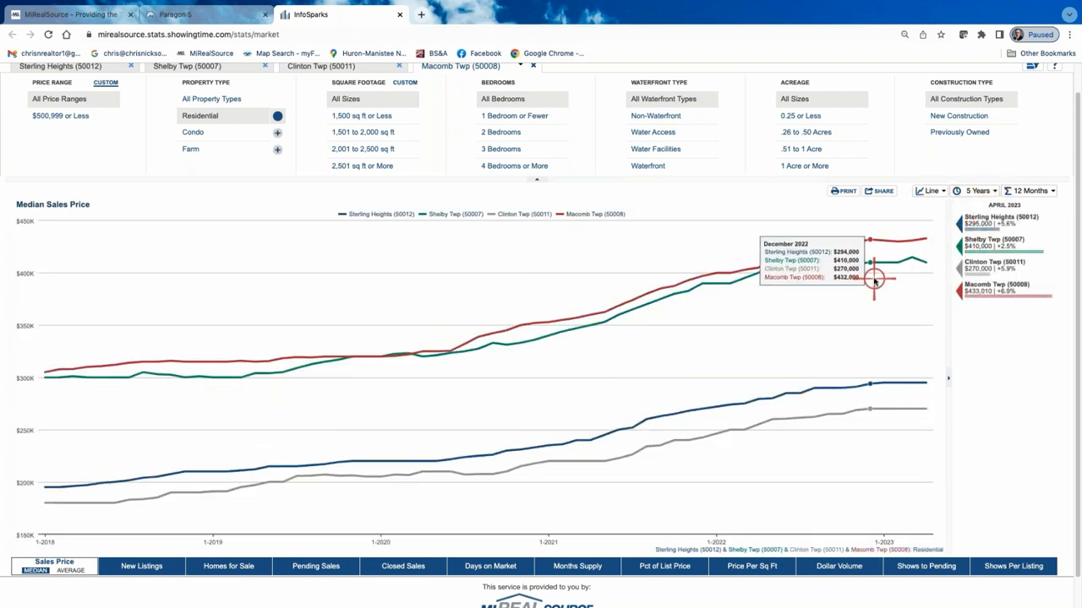
left_click(1046, 191)
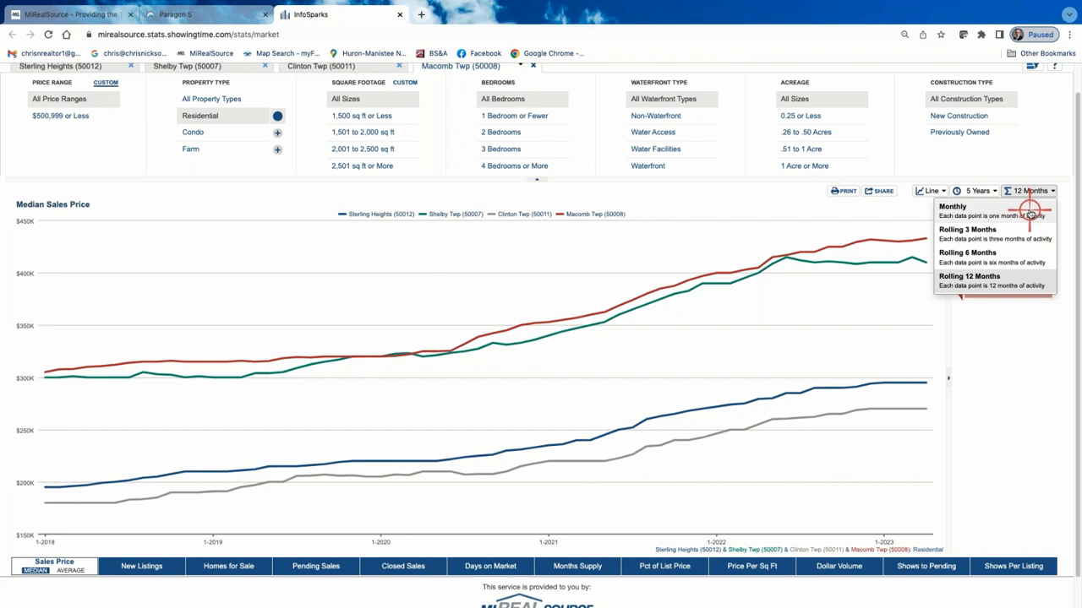
left_click(1030, 214)
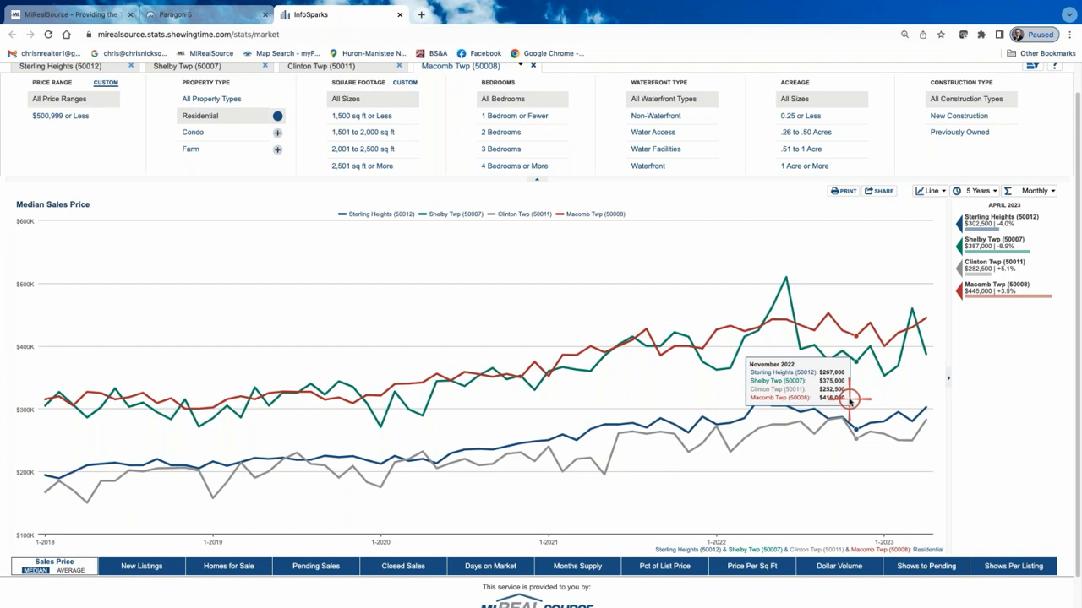
left_click(74, 571)
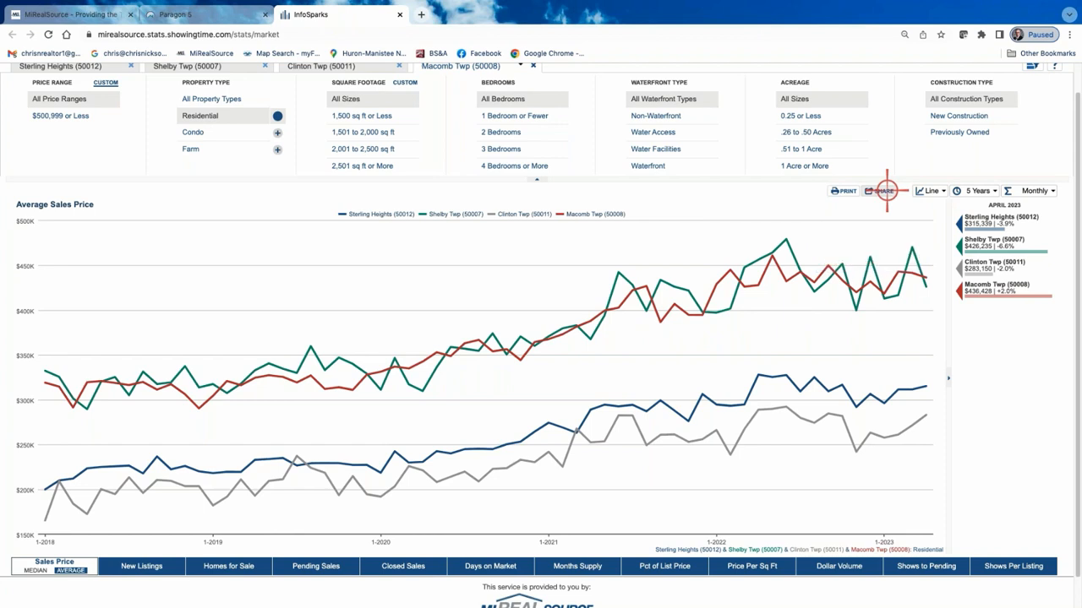
Generate a share link for the average sales price chart using Static data and Social Media and Email, and close the share options
left_click(884, 191)
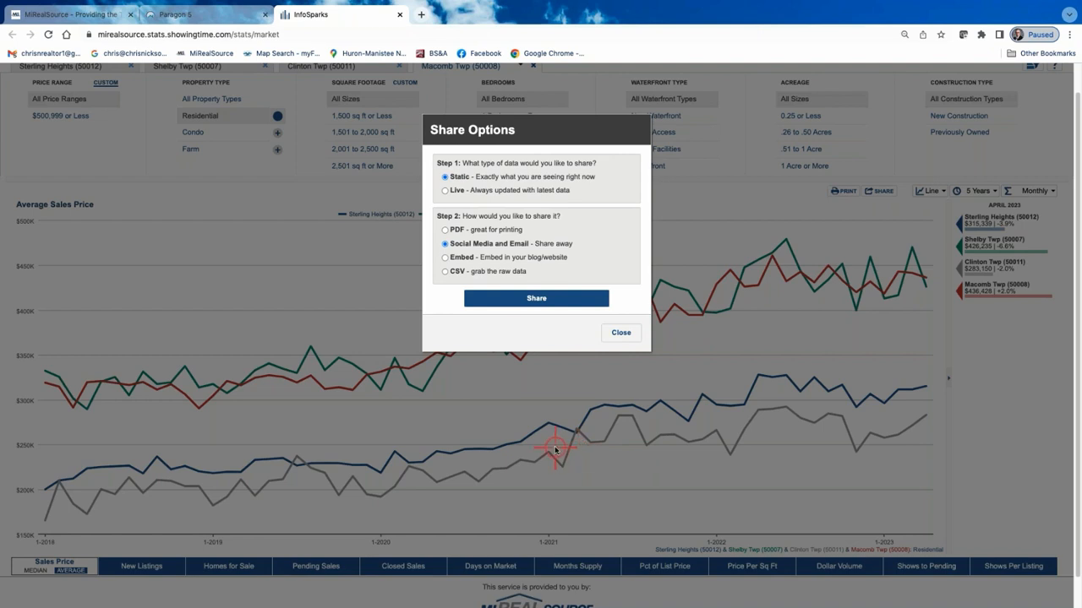
left_click(444, 191)
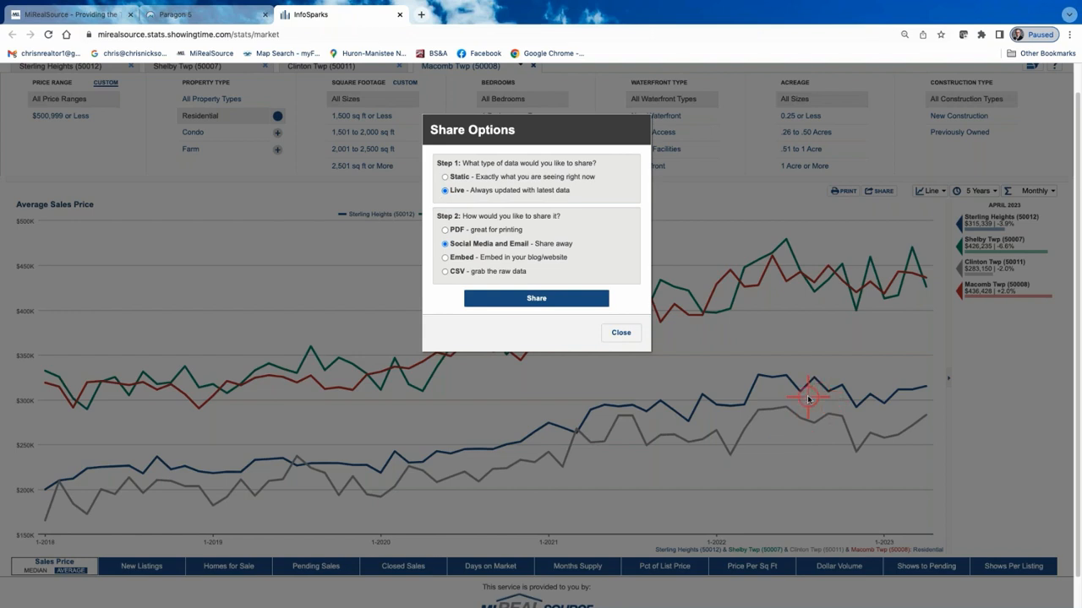
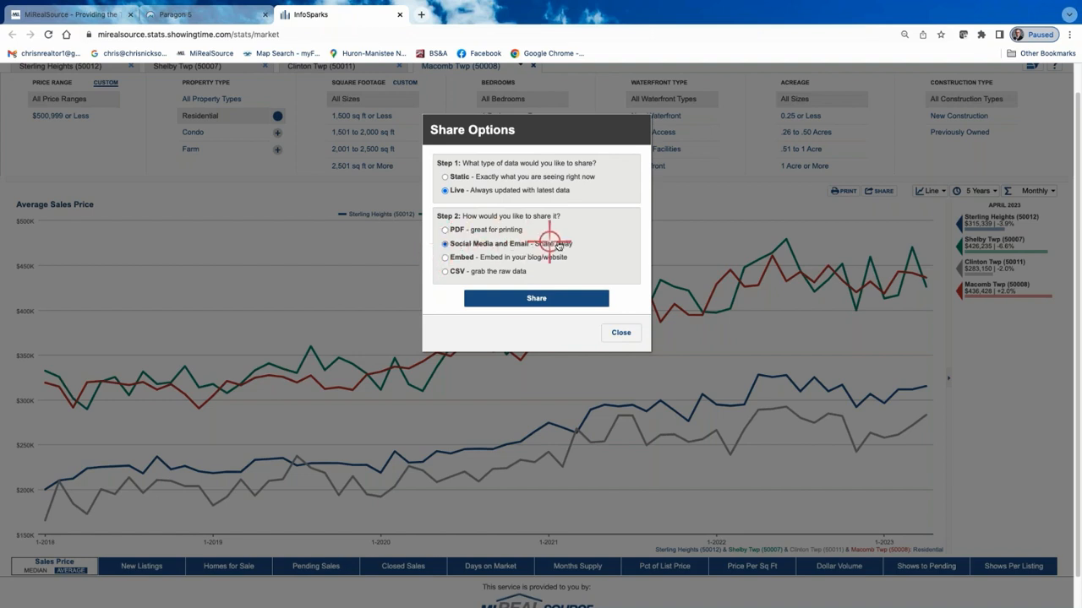
left_click(444, 177)
left_click(540, 298)
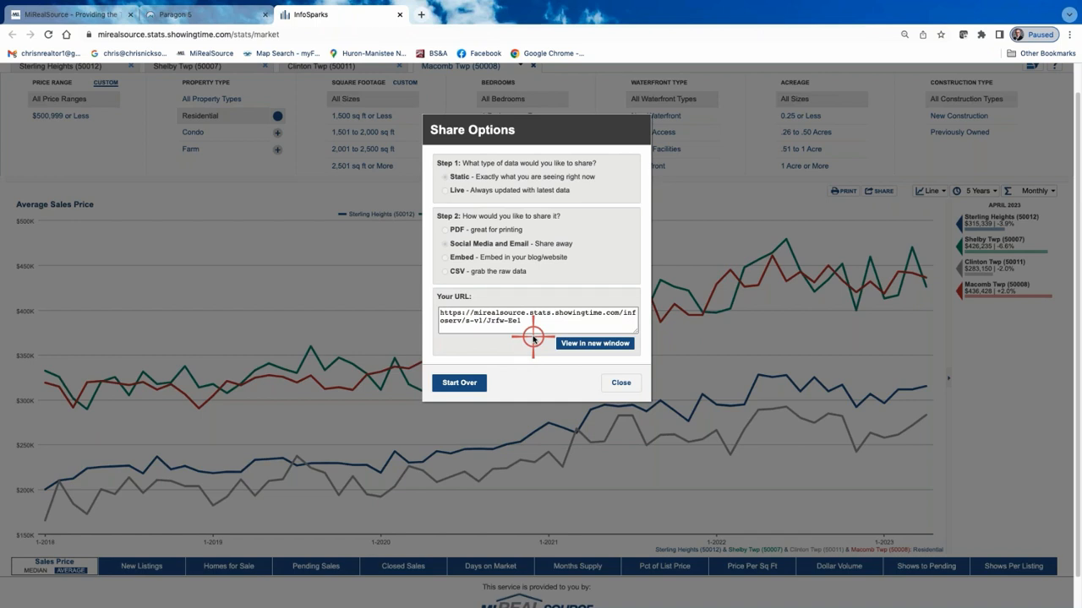
left_click(621, 382)
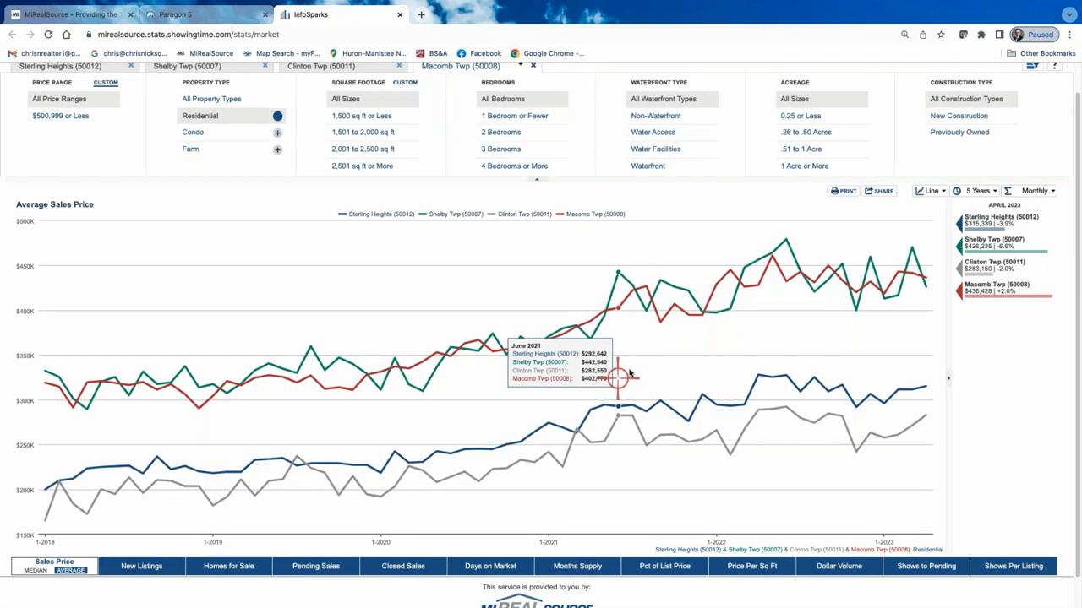
Share the average sales price chart as a Static PDF, review the document, and close it along with the share options
left_click(879, 191)
left_click(445, 228)
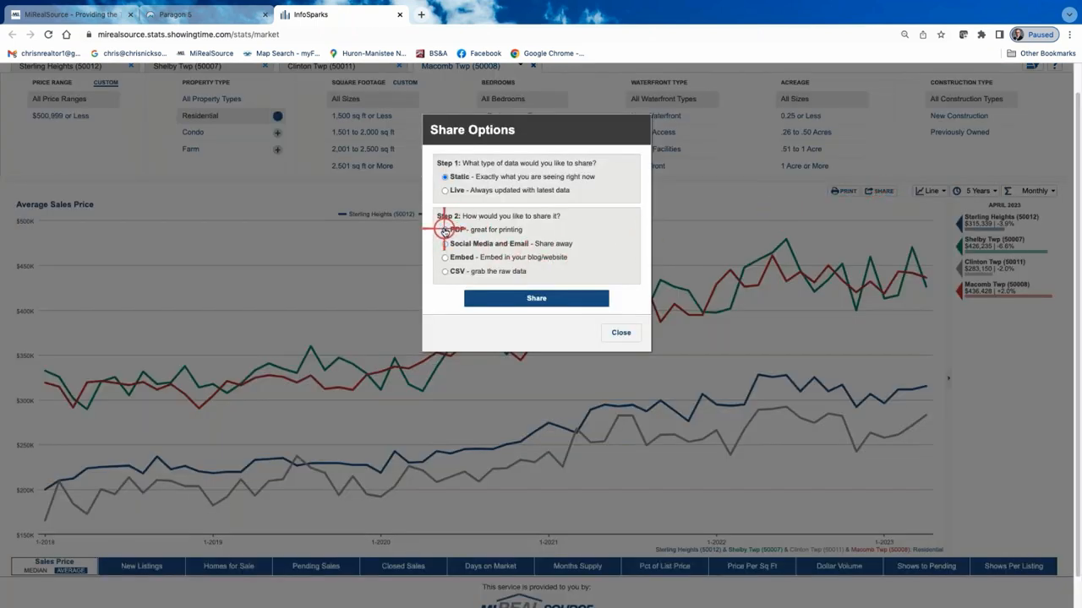
left_click(539, 298)
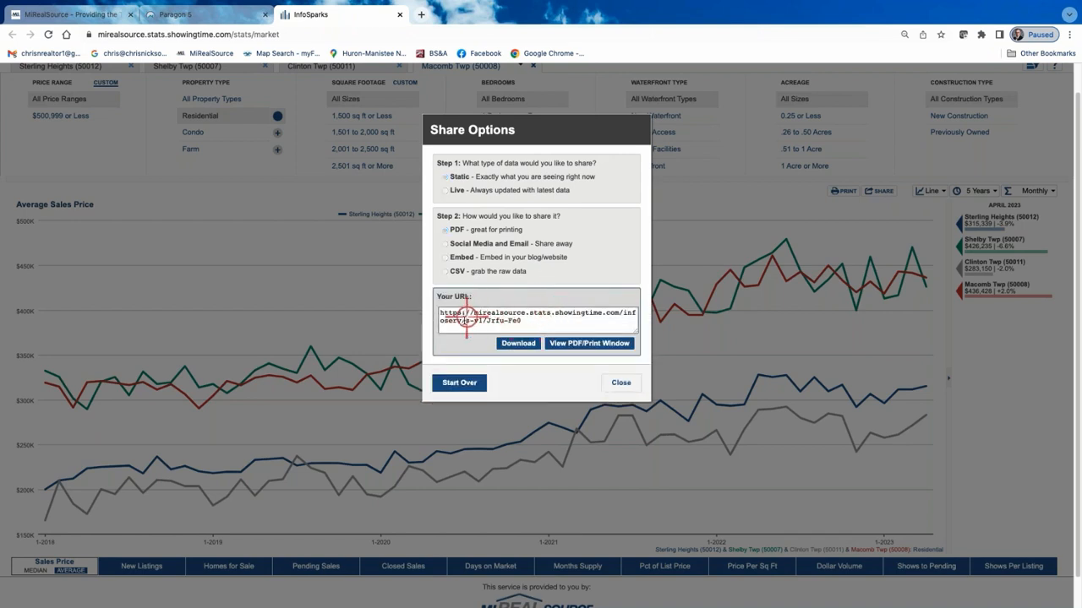
left_click(601, 344)
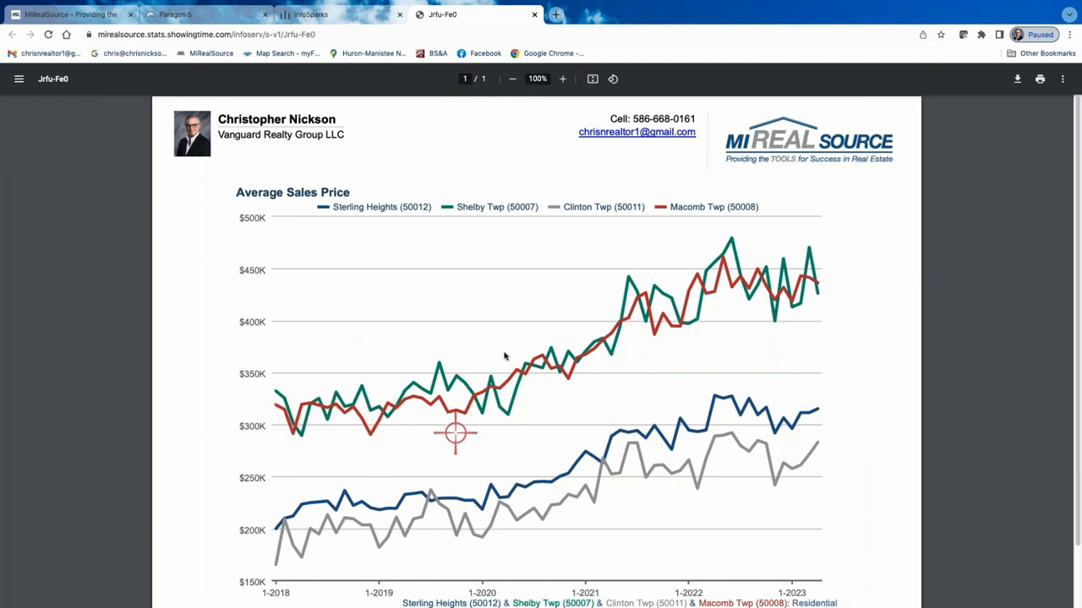
scroll(854, 401, "down", 2)
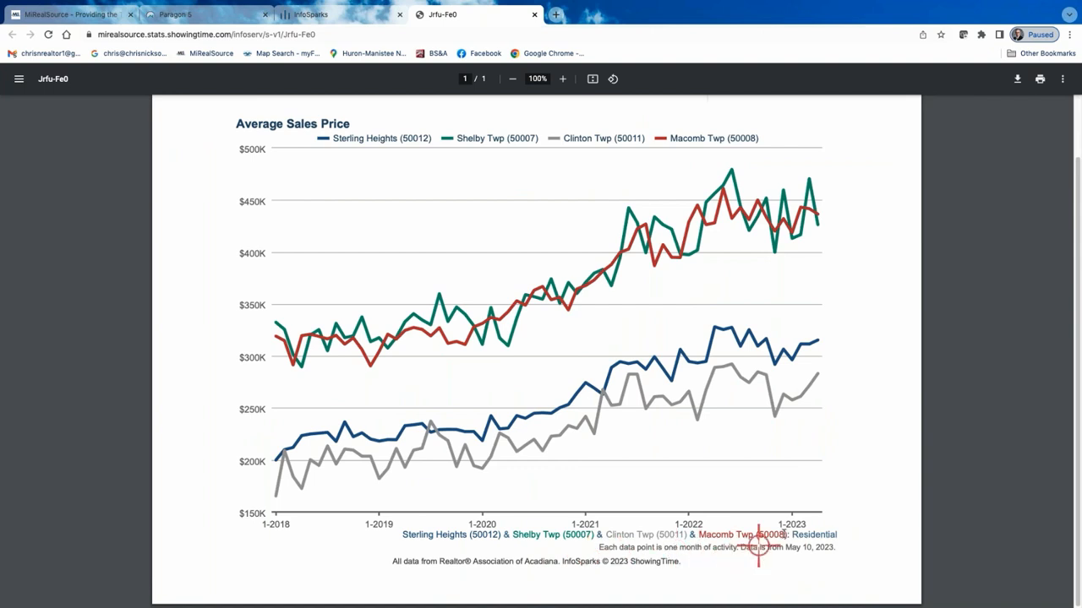
scroll(724, 455, "up", 2)
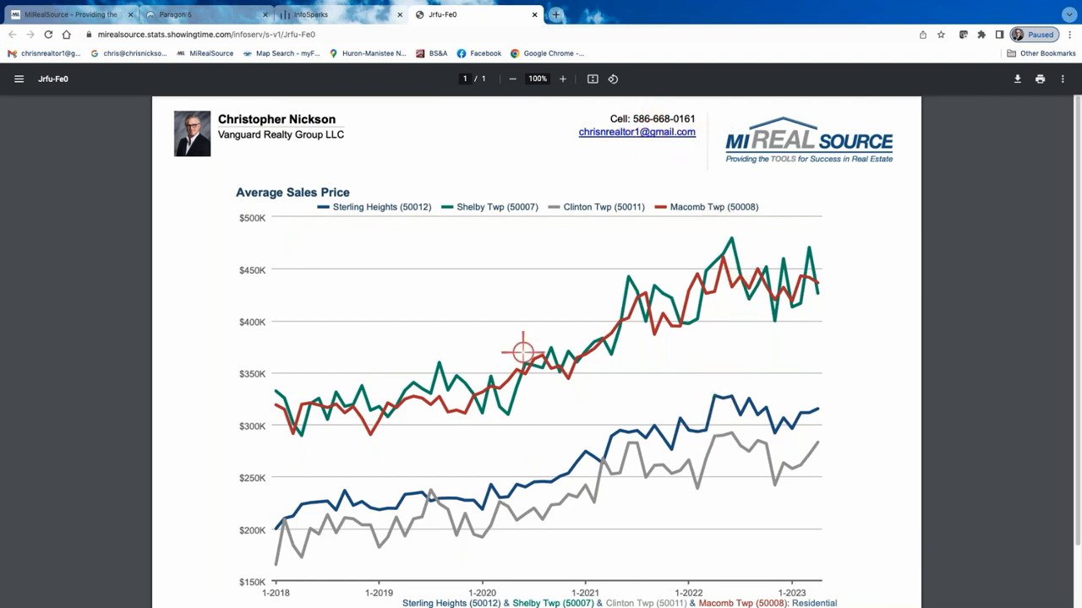
scroll(569, 368, "down", 1)
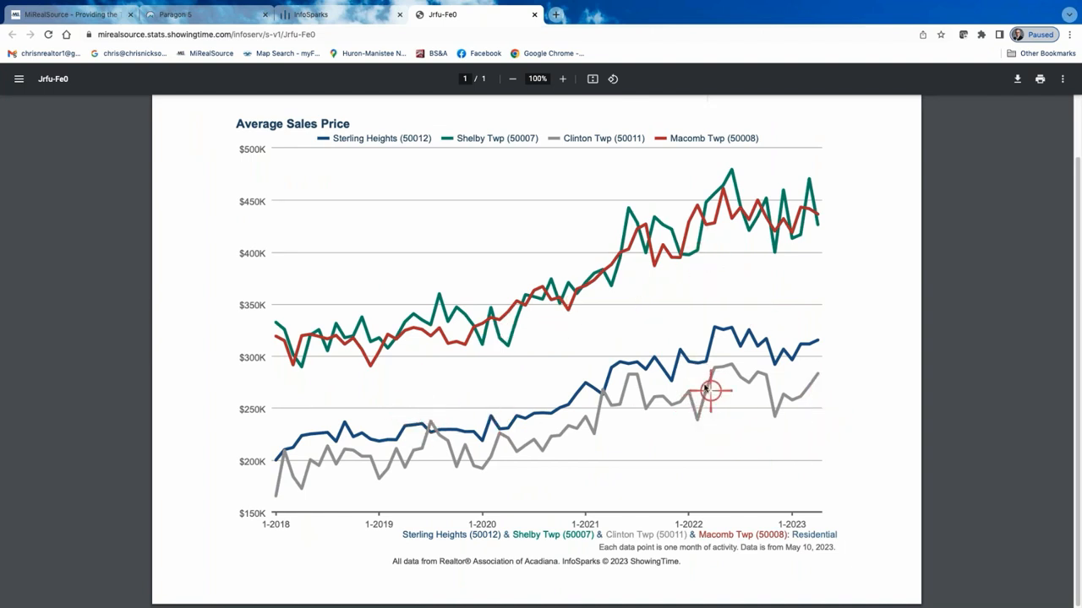
scroll(603, 316, "up", 1)
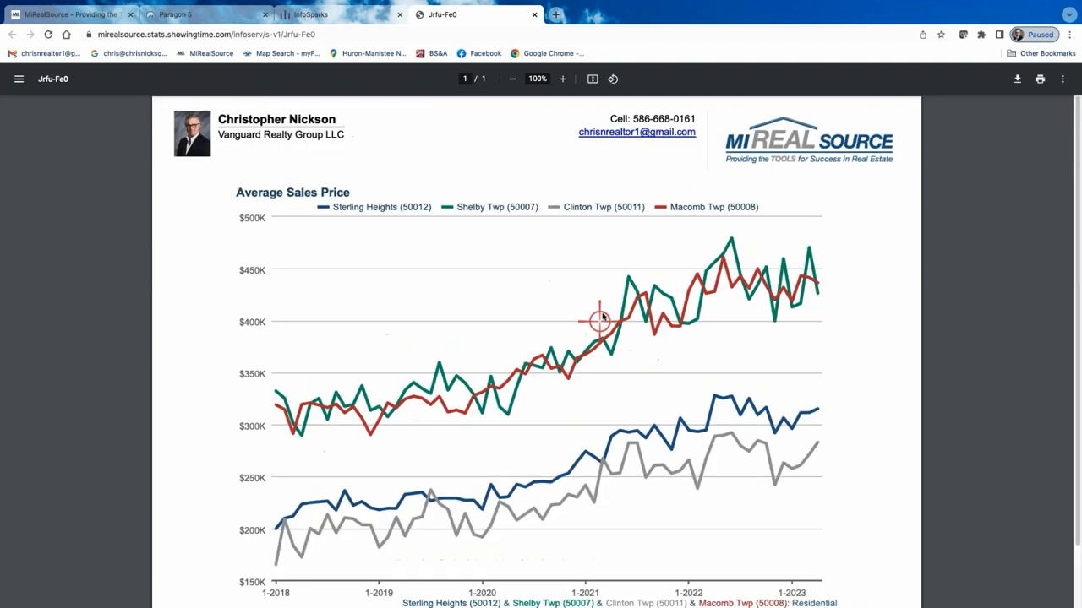
left_click(534, 15)
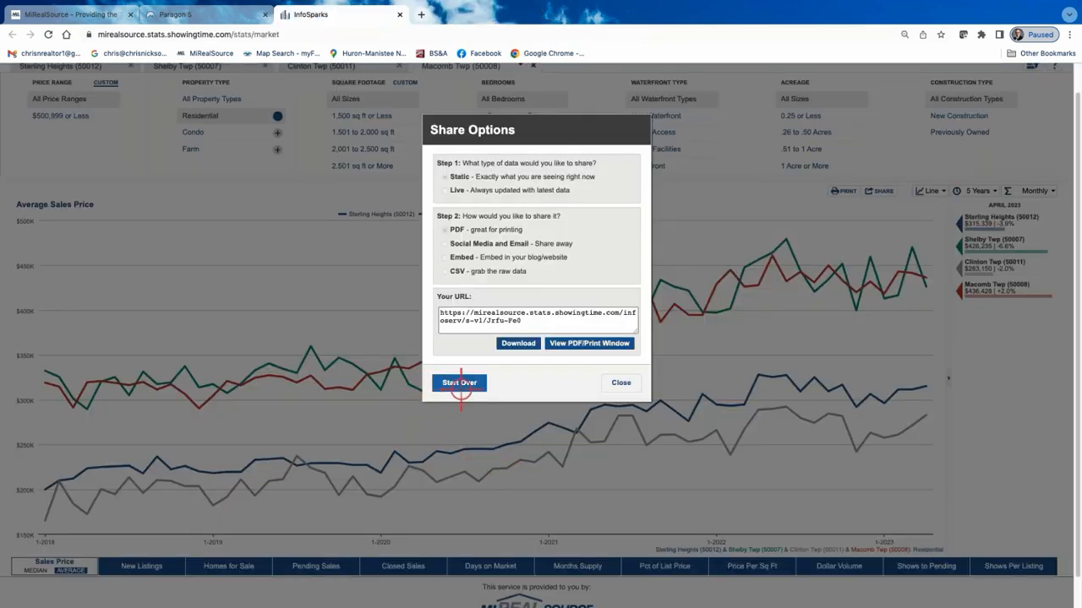
left_click(625, 382)
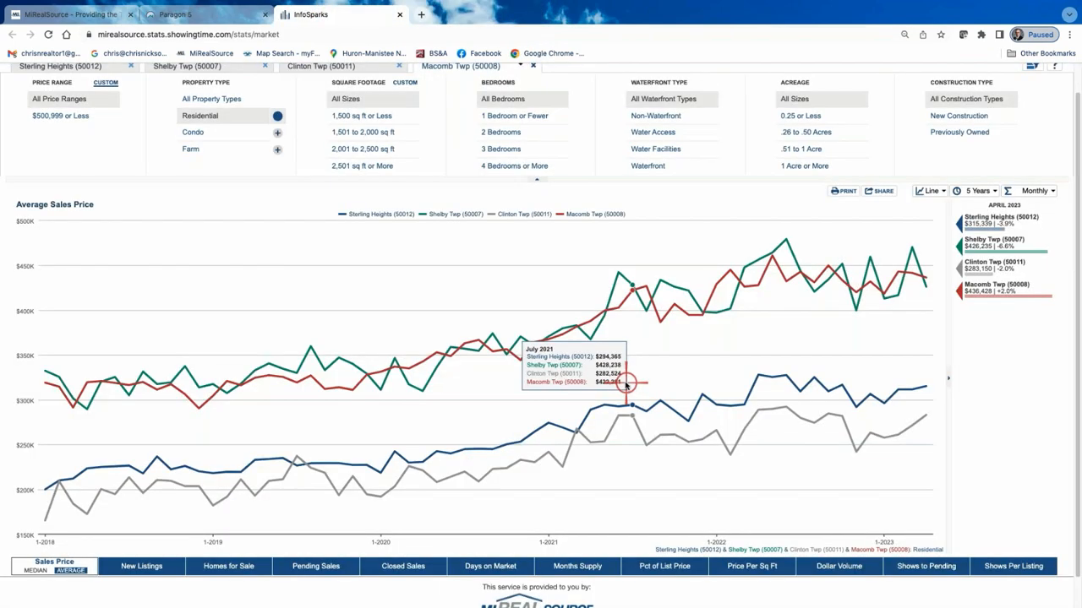
View the print version of the average sales price chart, return to InfoSparks, and dismiss the share options
left_click(843, 190)
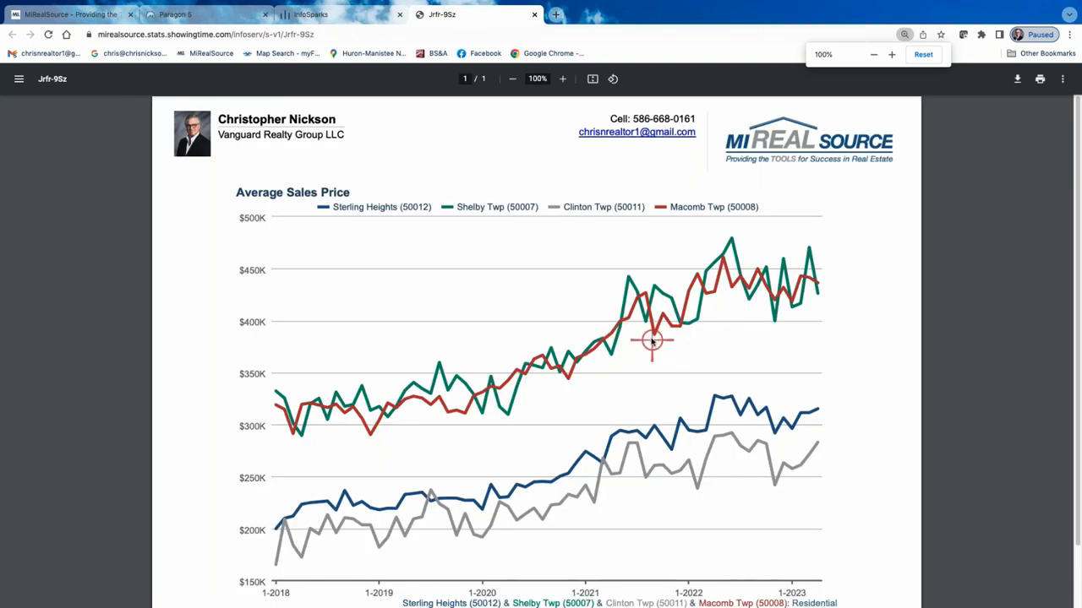
scroll(650, 339, "down", 1)
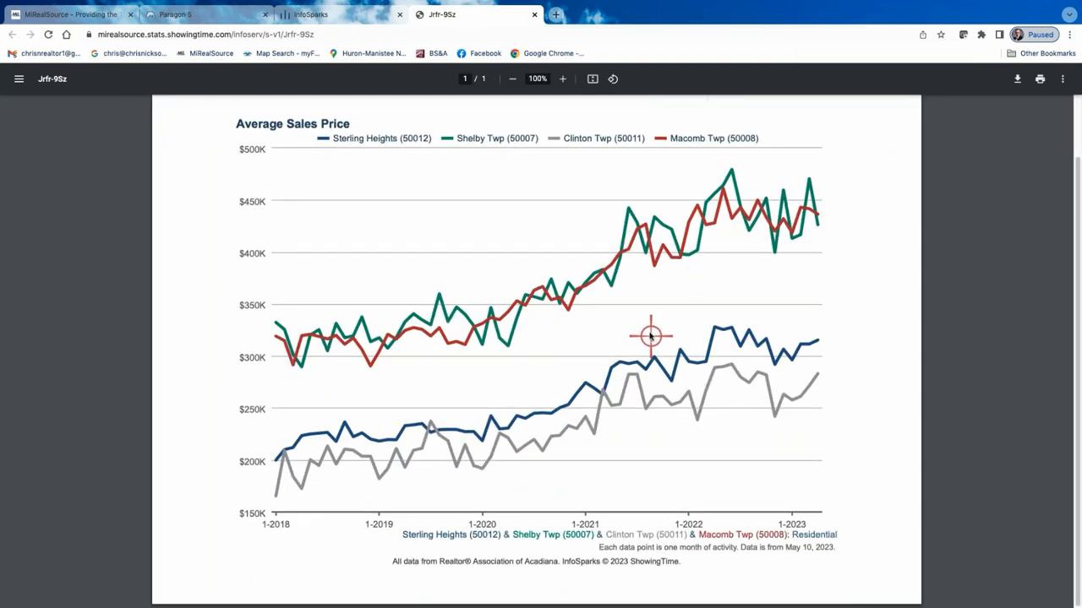
scroll(676, 306, "up", 1)
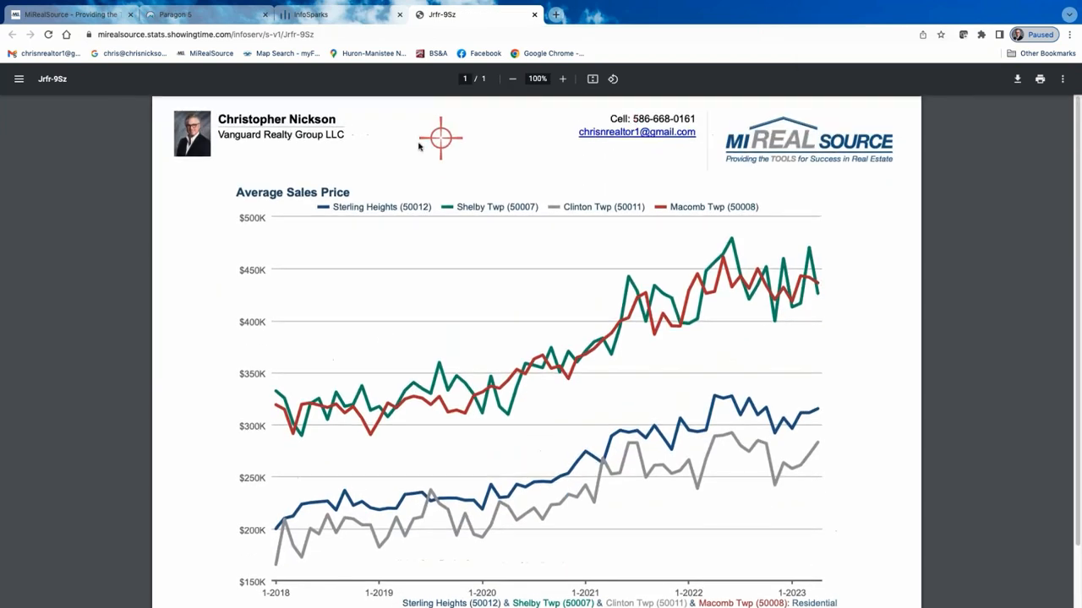
left_click(354, 15)
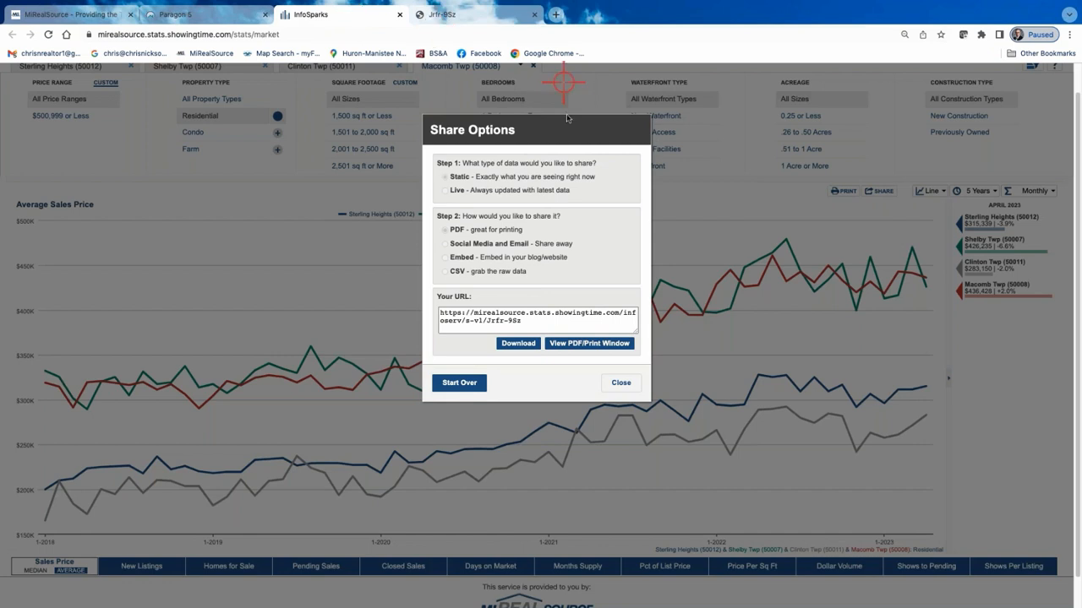
left_click(618, 382)
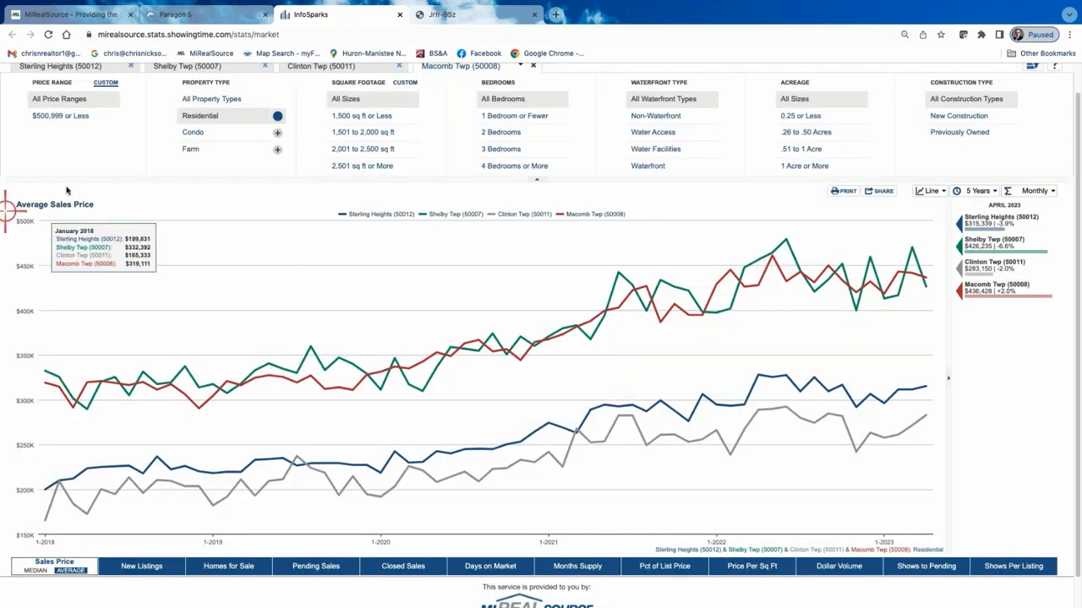
left_click(558, 14)
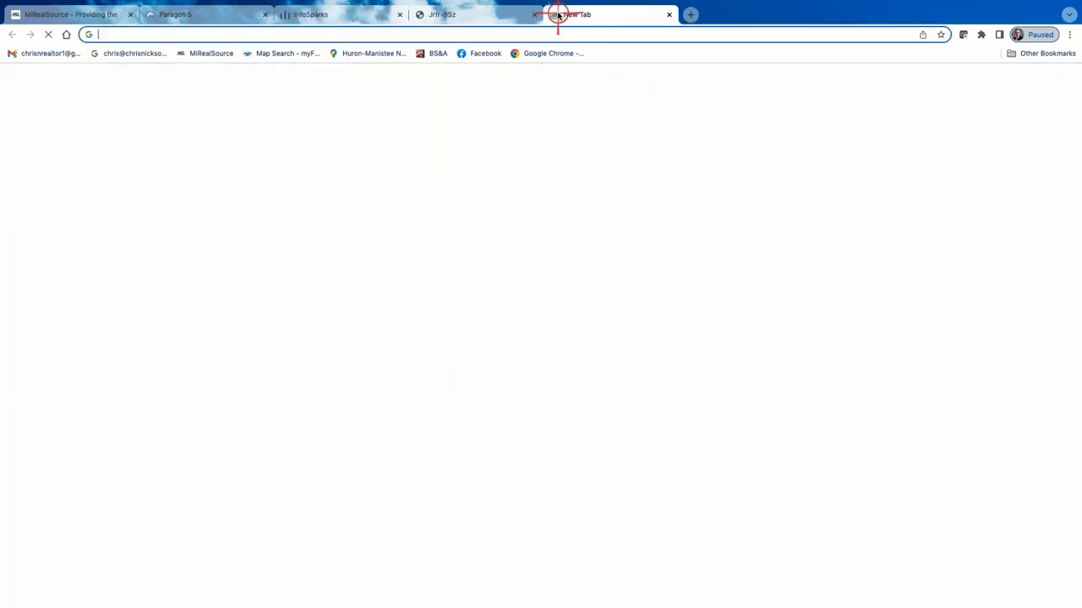
left_click(30, 53)
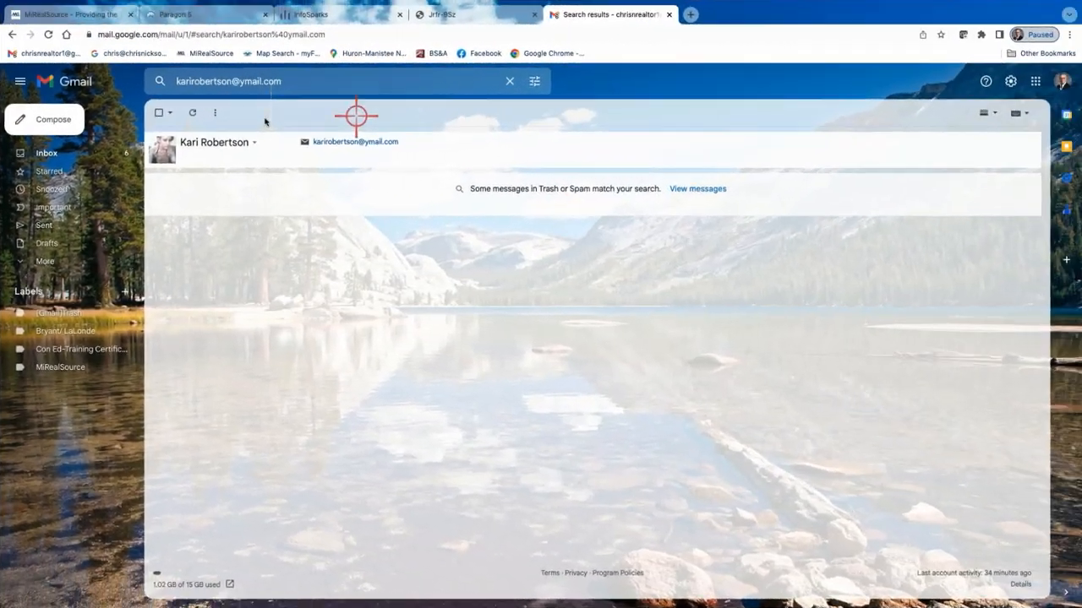
left_click(510, 81)
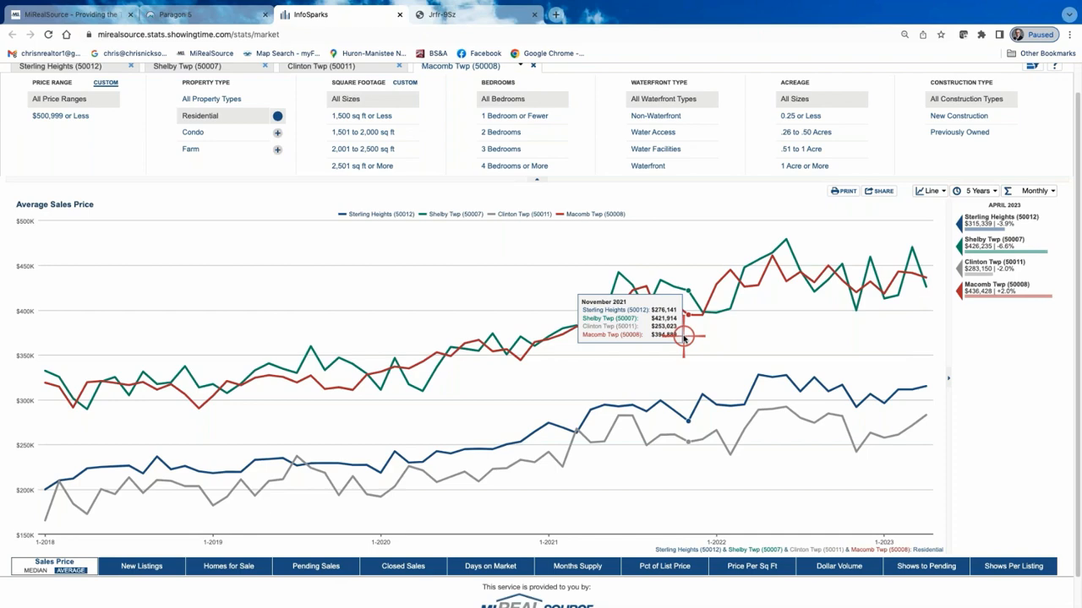
Generate and copy a Static share link for the chart with Social Media and Email, and close the leftover chart PDF
left_click(879, 191)
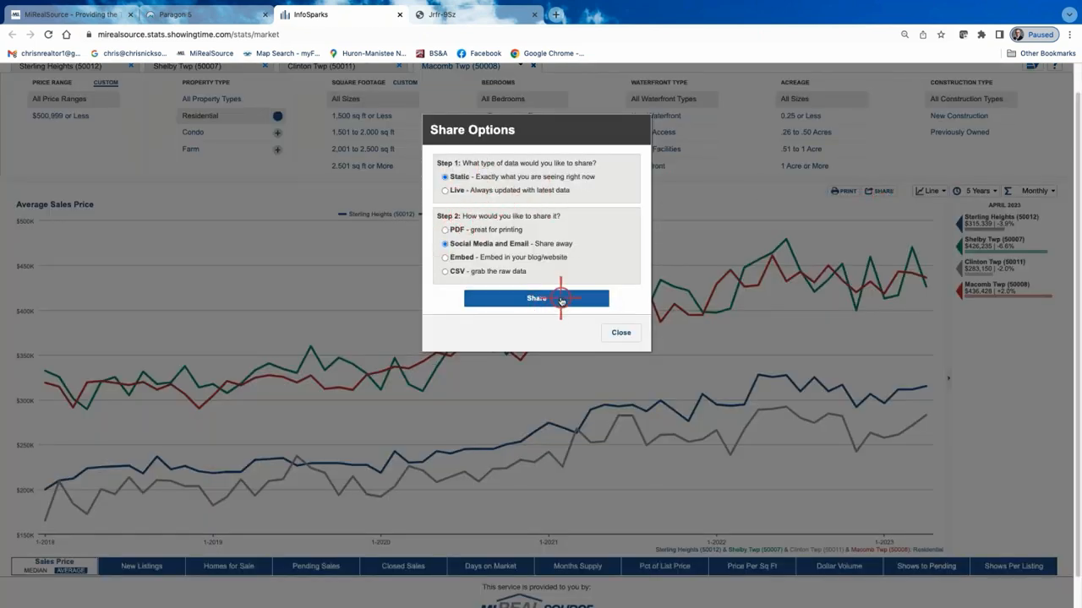
left_click(560, 298)
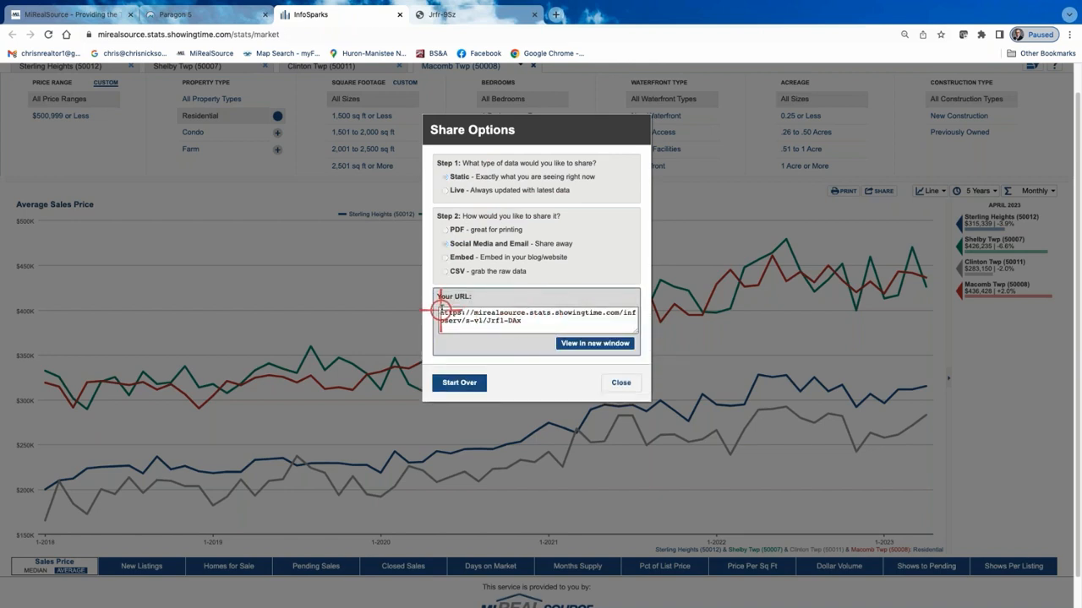
left_click_drag(440, 311, 565, 325)
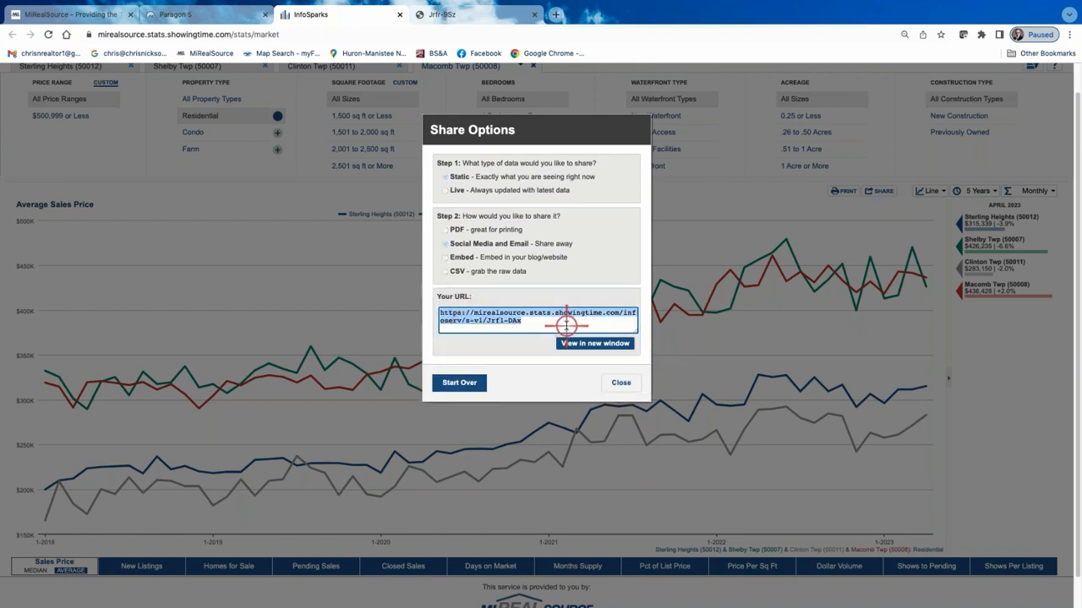
left_click(444, 15)
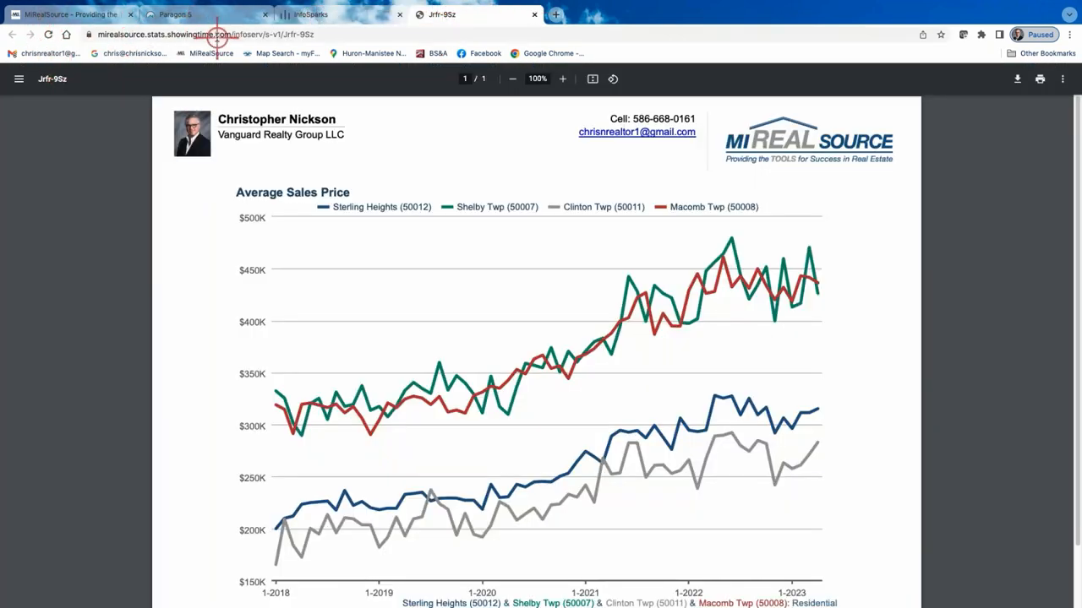
left_click(534, 15)
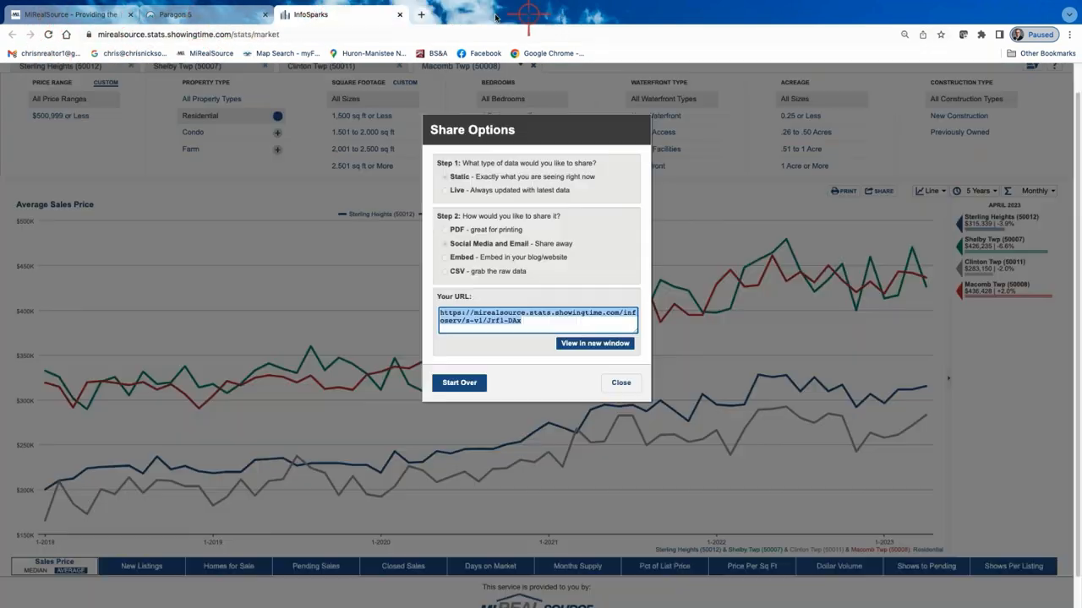
Switch to Gmail and send a new message to your own address with the subject "IInfo sprks" and the copied chart link as the body
left_click(417, 14)
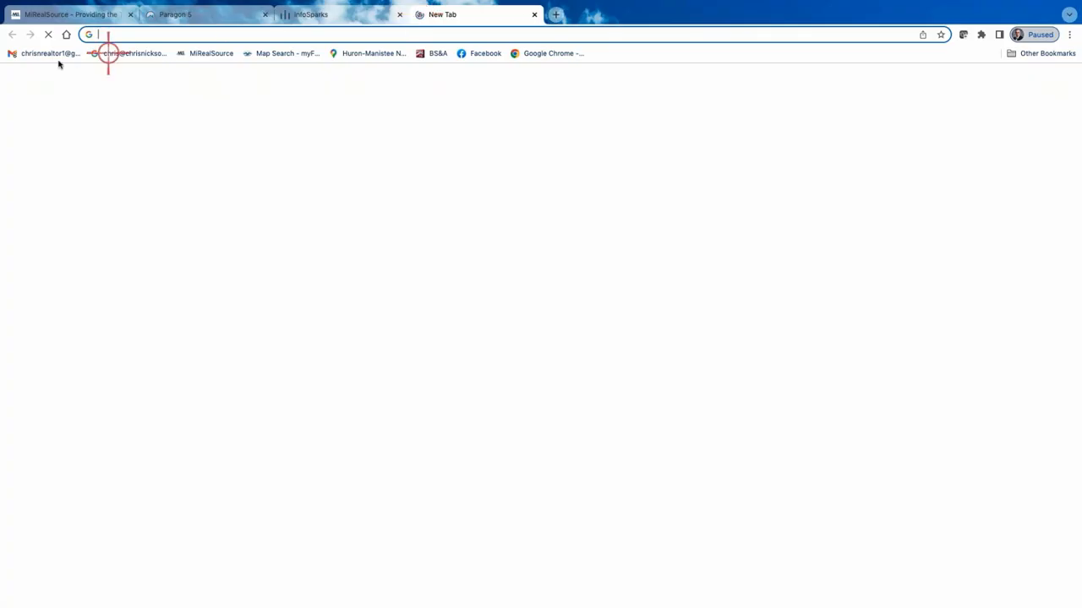
left_click(51, 54)
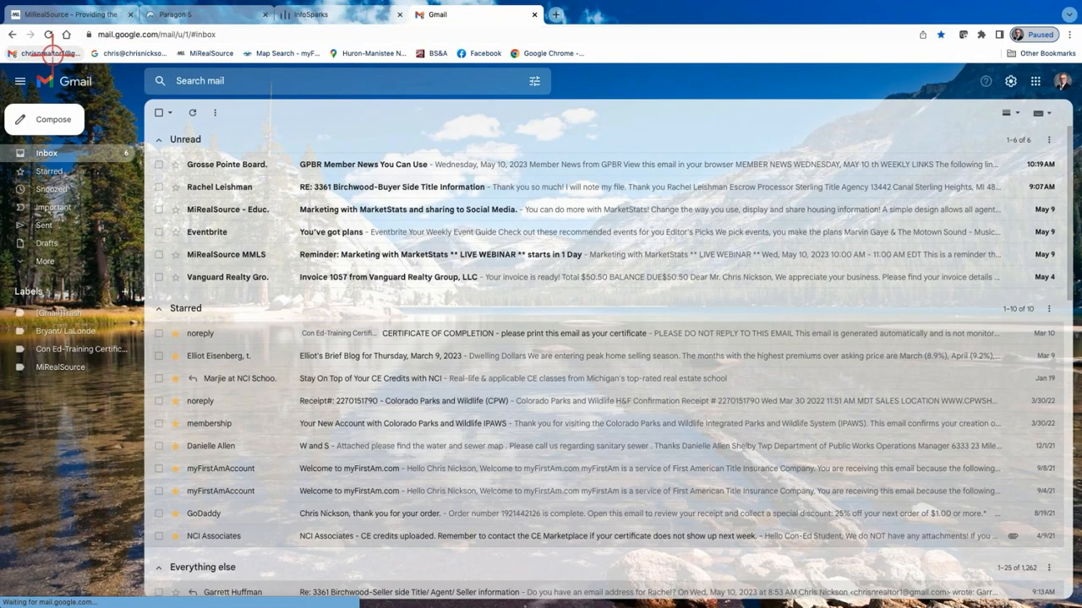
left_click(46, 119)
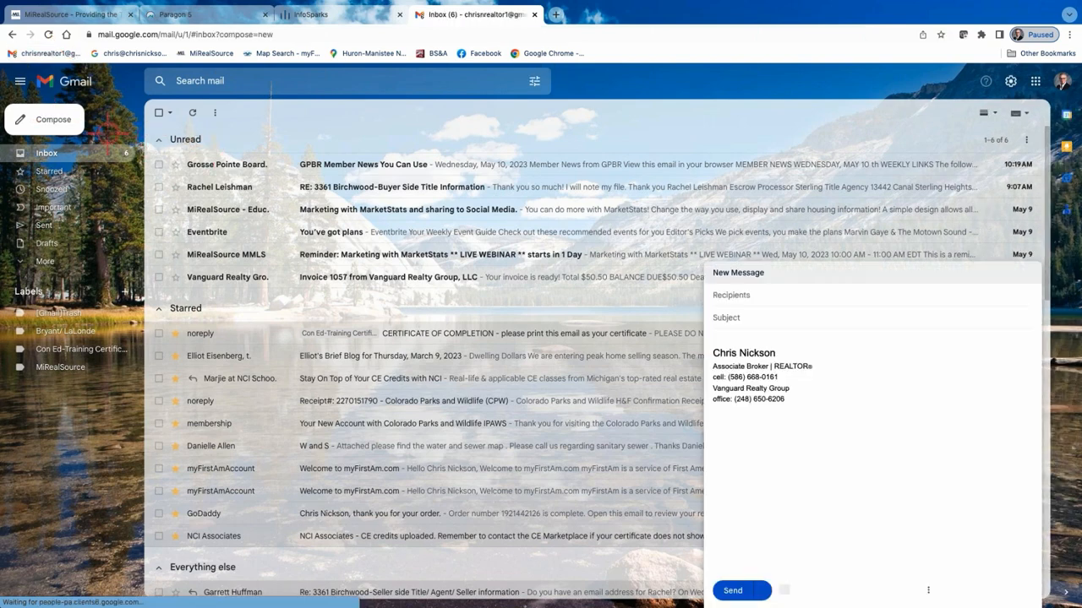
type("c")
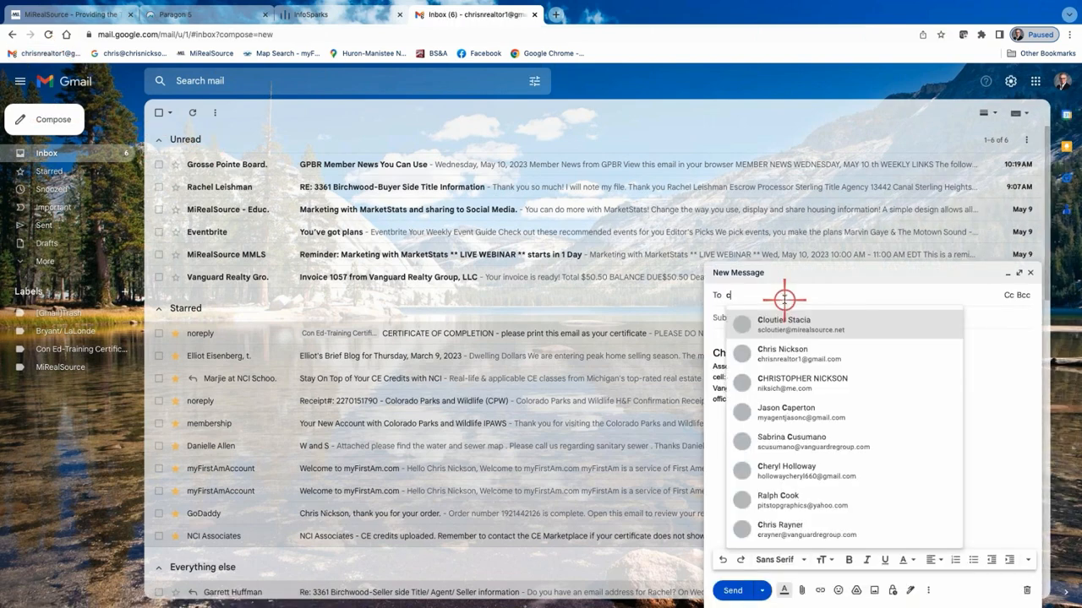
type("hrisn")
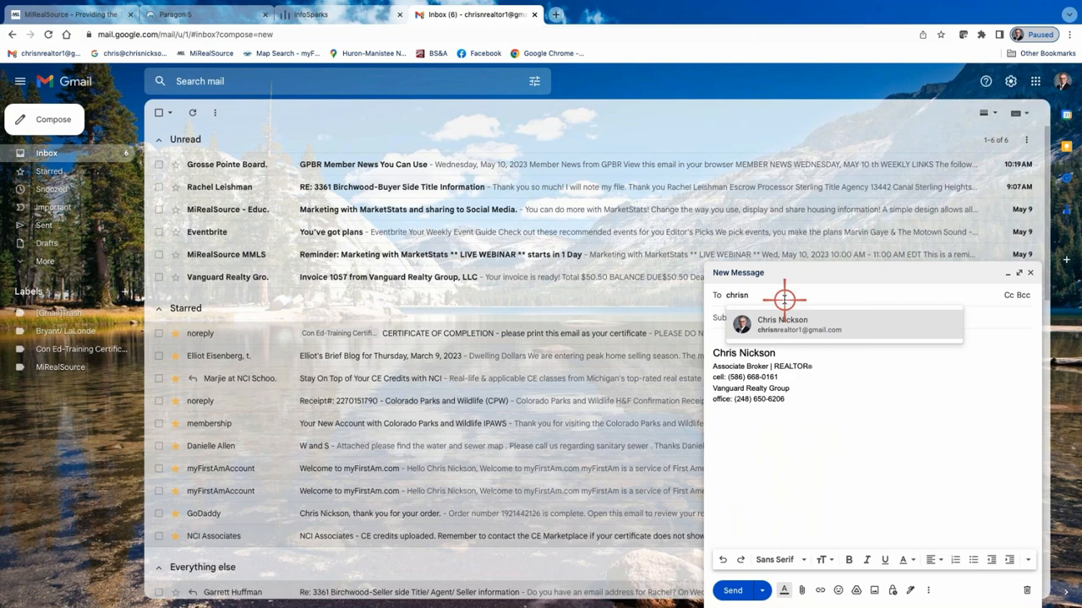
left_click(773, 329)
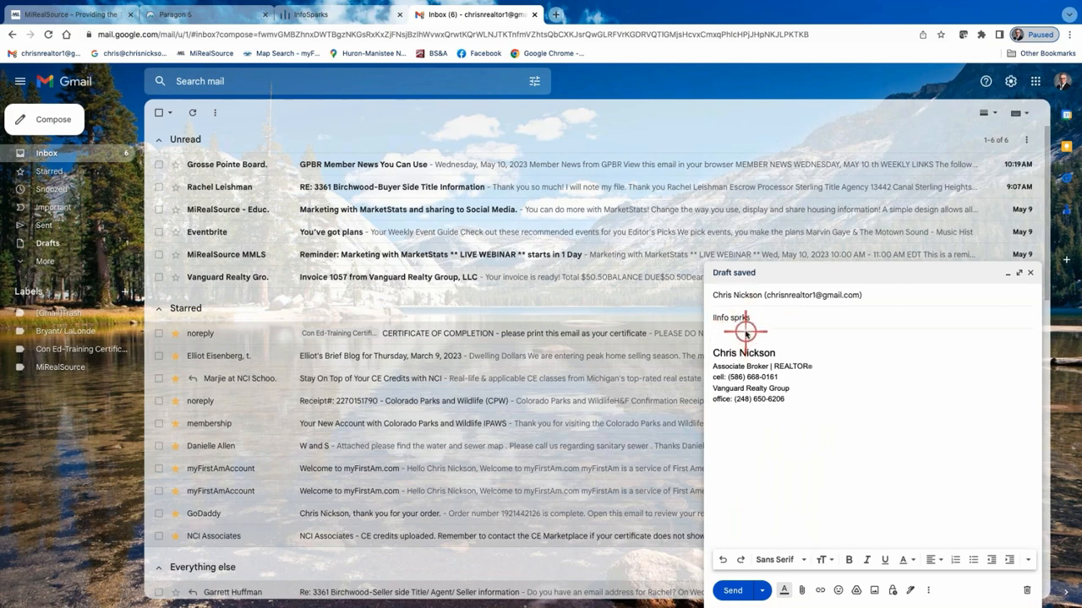
type("https://mirealsource.stats.showingtime.com/infoserv/s-v1/Jrf1-DAx")
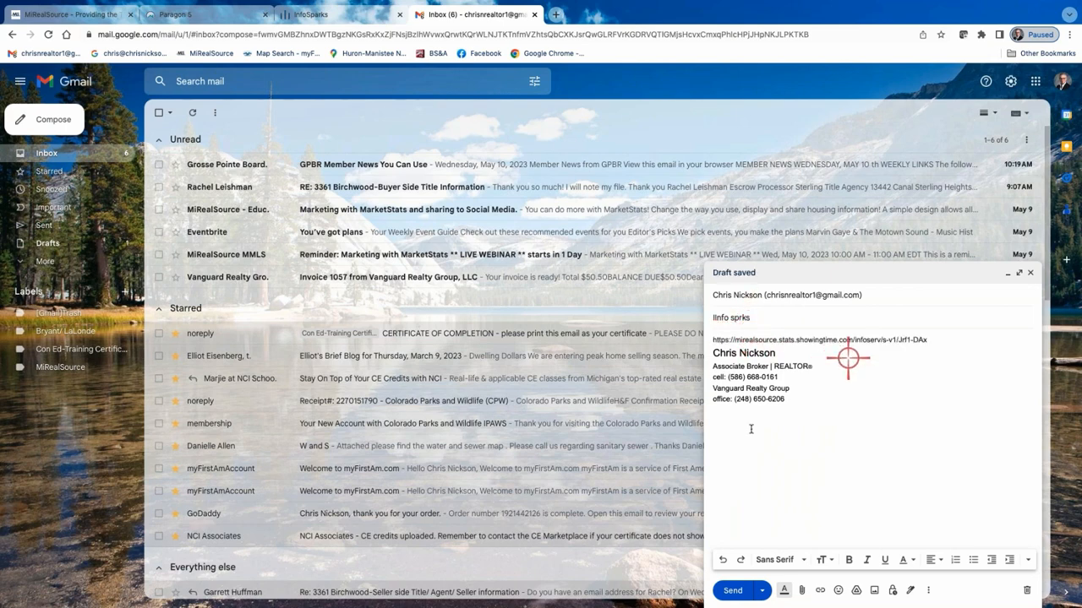
left_click(739, 591)
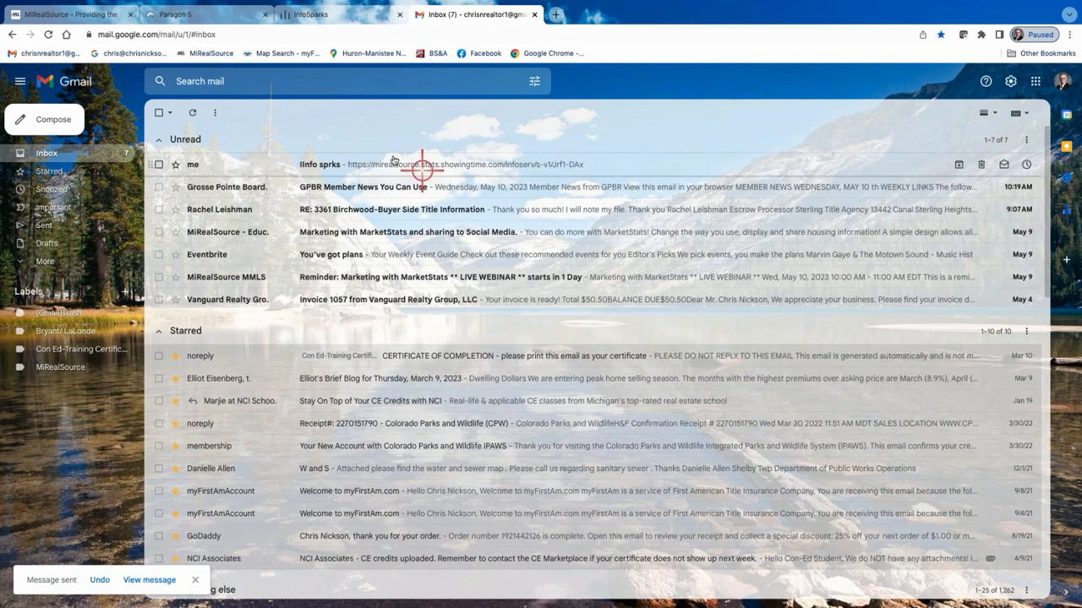
Open the received "IInfo sprks" email, follow its chart link to view the shared chart, and close the chart and Gmail pages
left_click(320, 165)
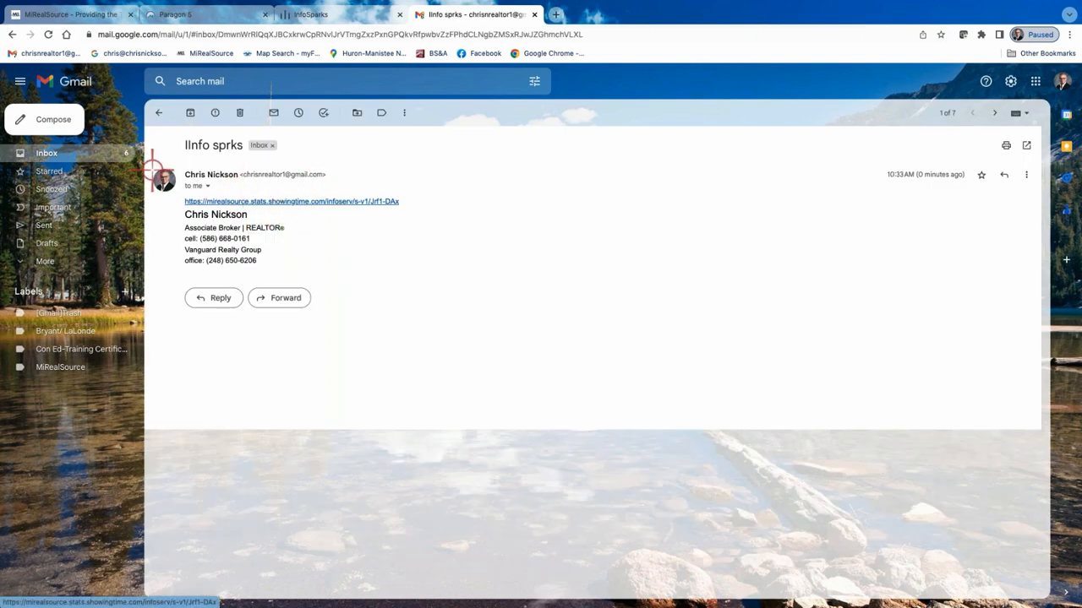
left_click(288, 201)
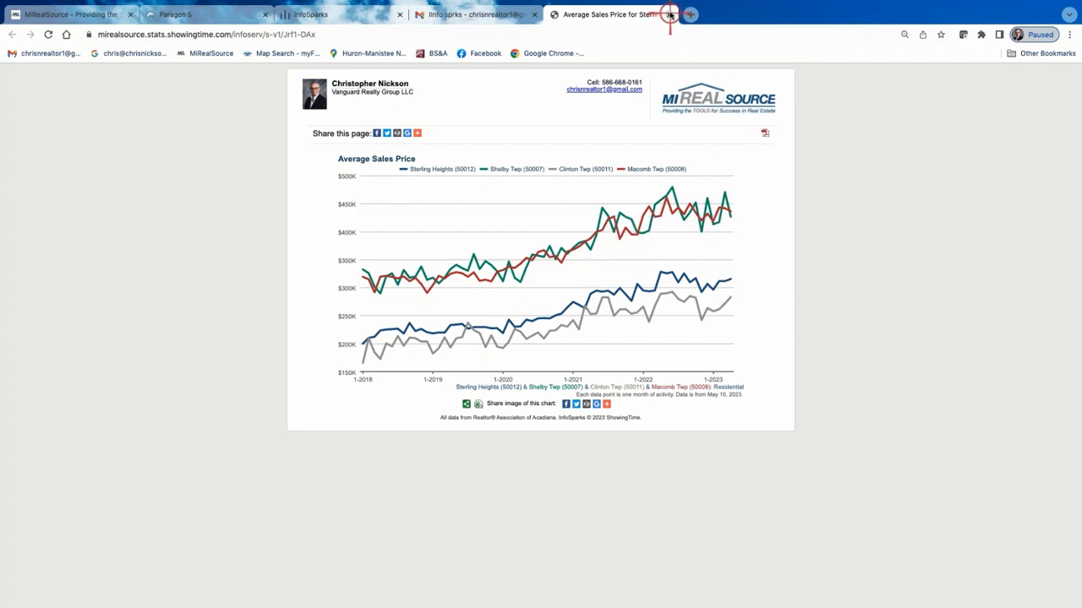
left_click(668, 14)
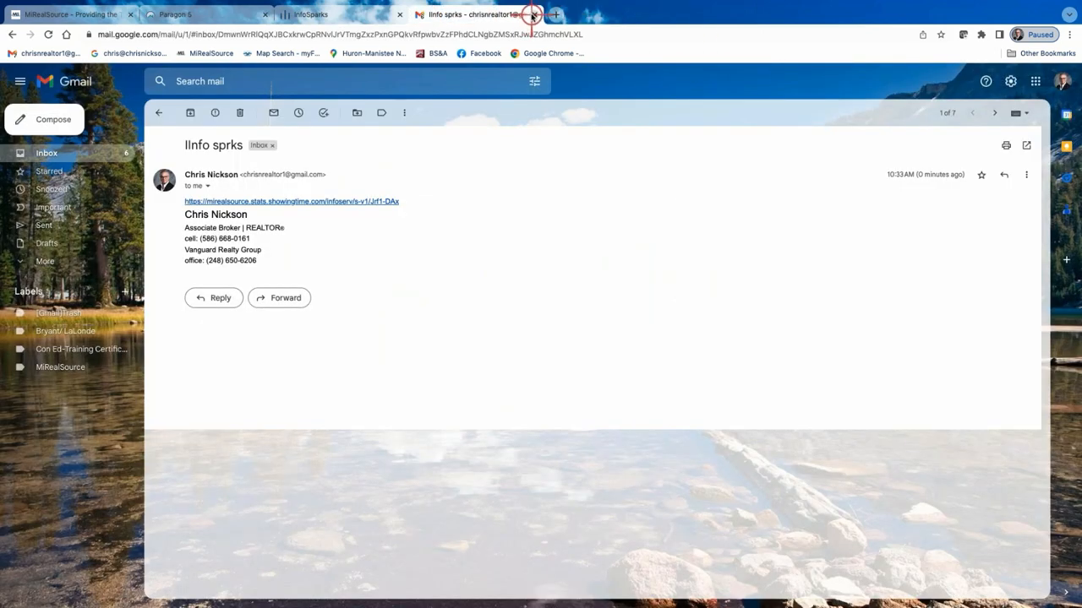
left_click(533, 15)
View the Price Per Sq Ft chart for the four areas in InfoSparks and return to the Sales Price chart
left_click(618, 385)
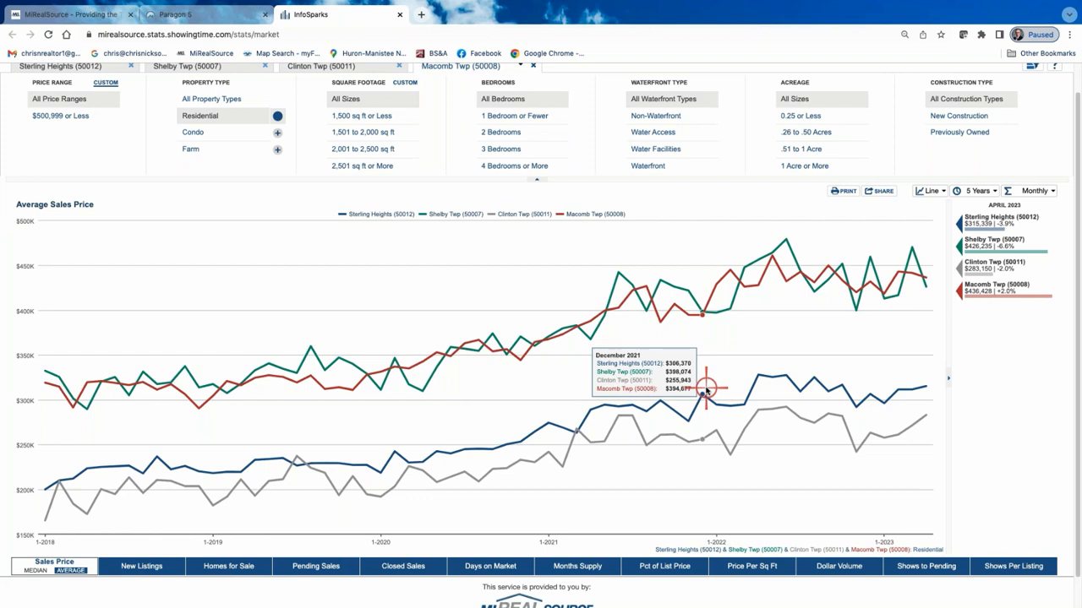
scroll(695, 430, "up", 1)
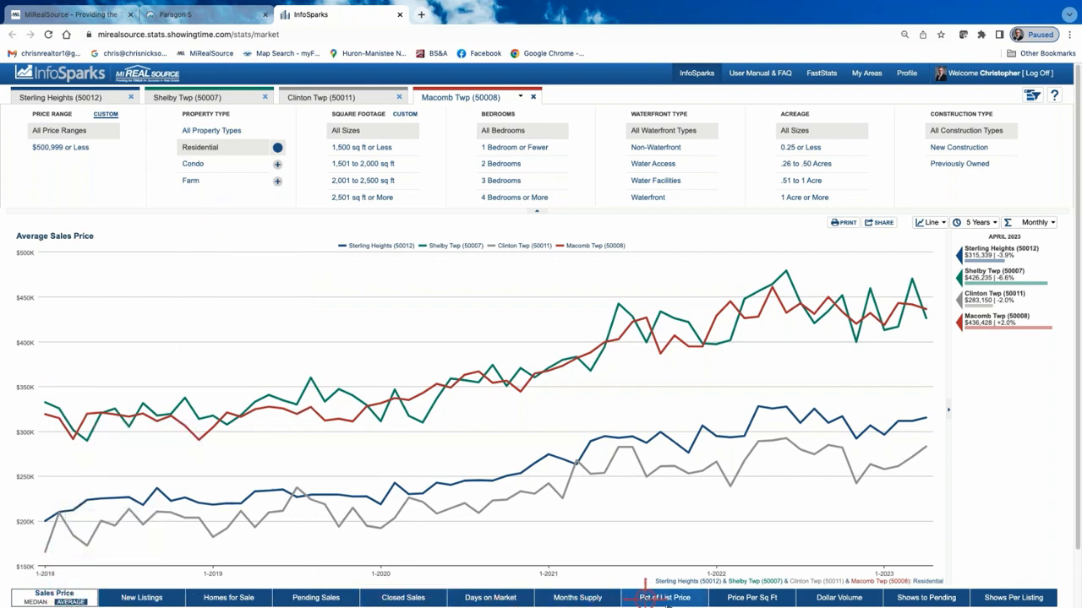
left_click(750, 598)
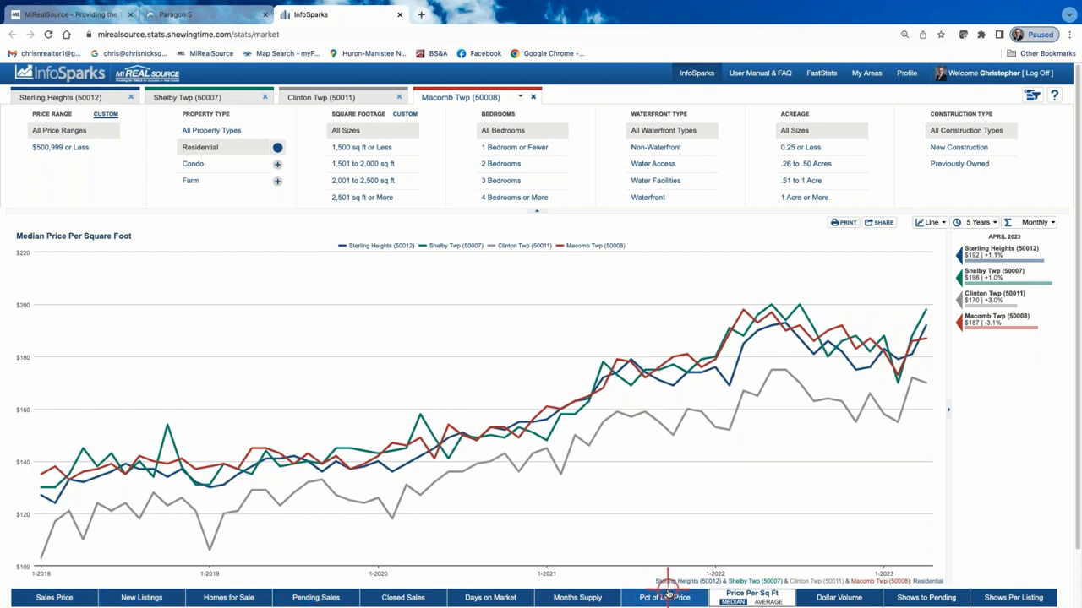
left_click(69, 600)
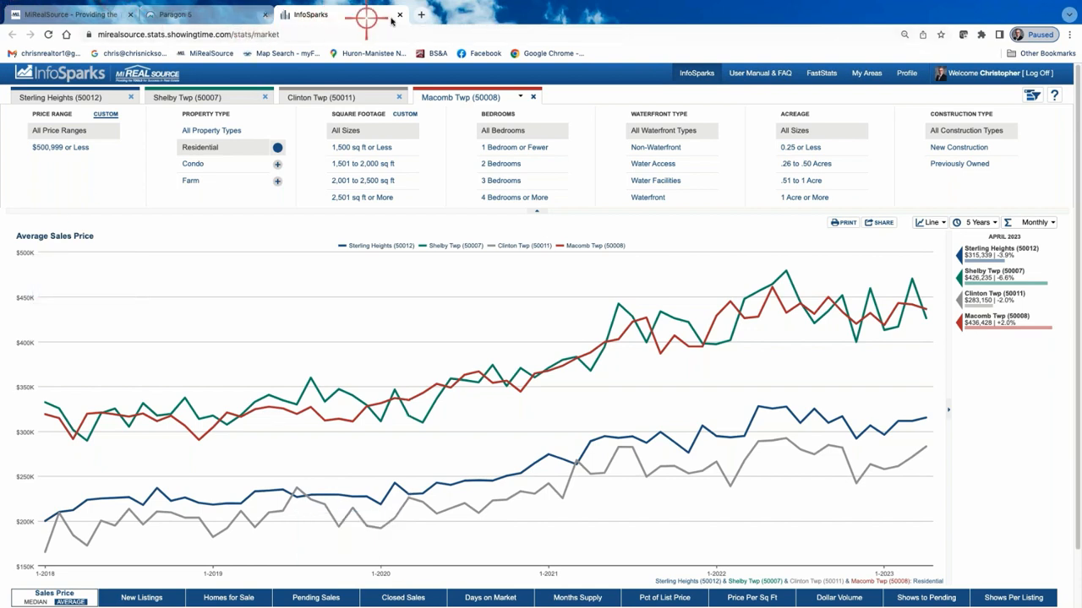
View the Macomb County and Oakland County area maps in FastStats and return to InfoSparks
left_click(818, 74)
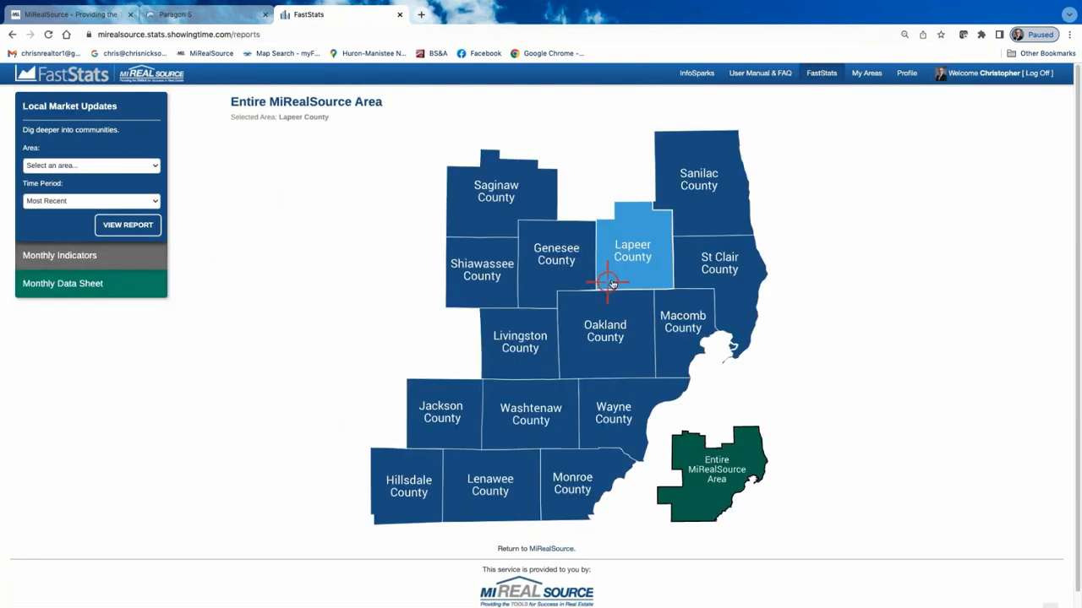
left_click(673, 326)
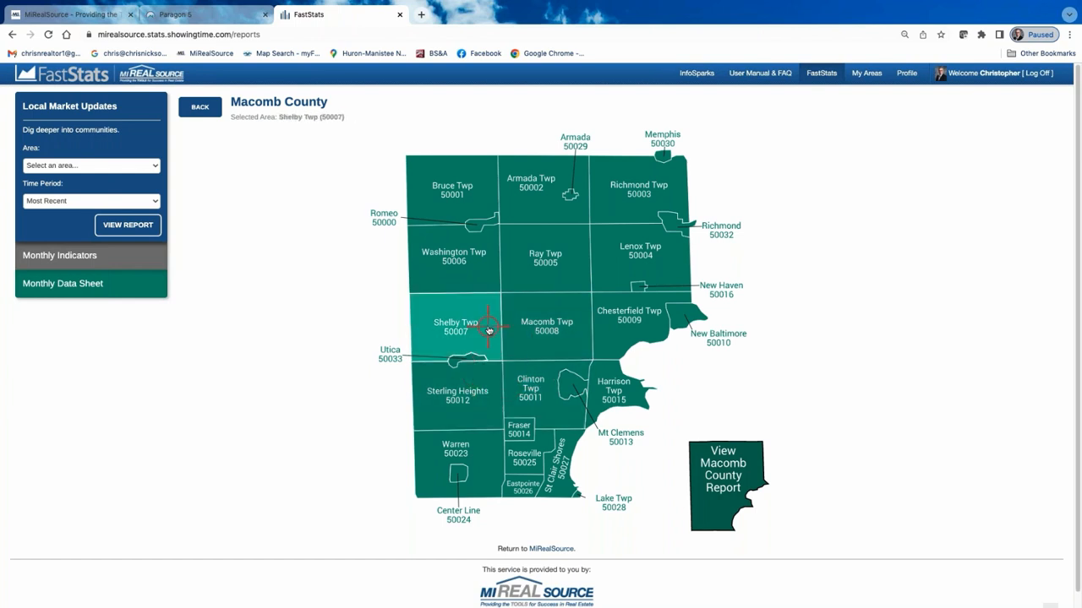
left_click(200, 107)
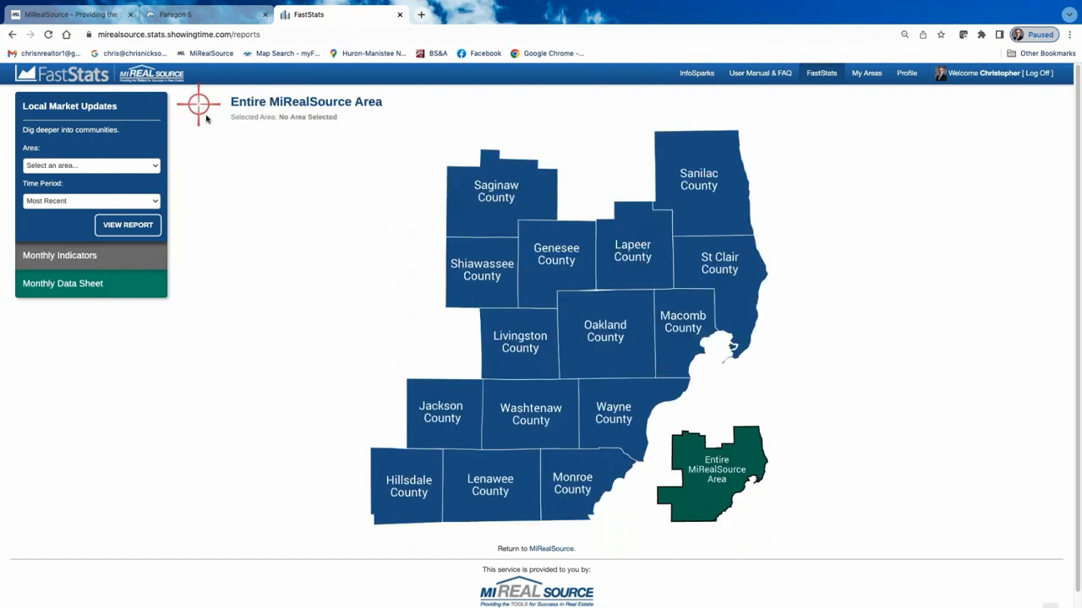
left_click(622, 355)
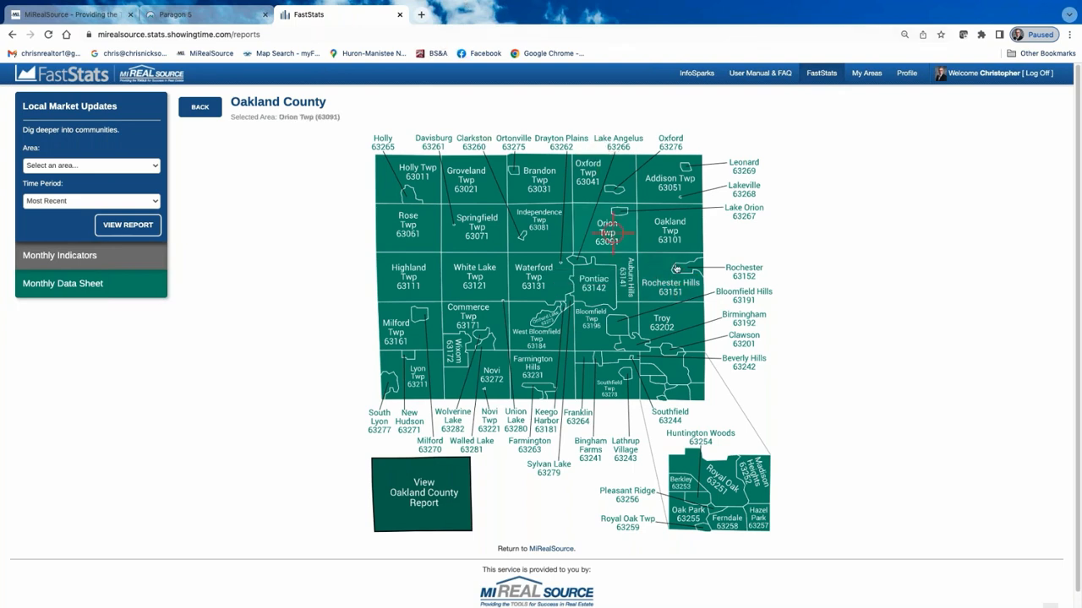
left_click(181, 19)
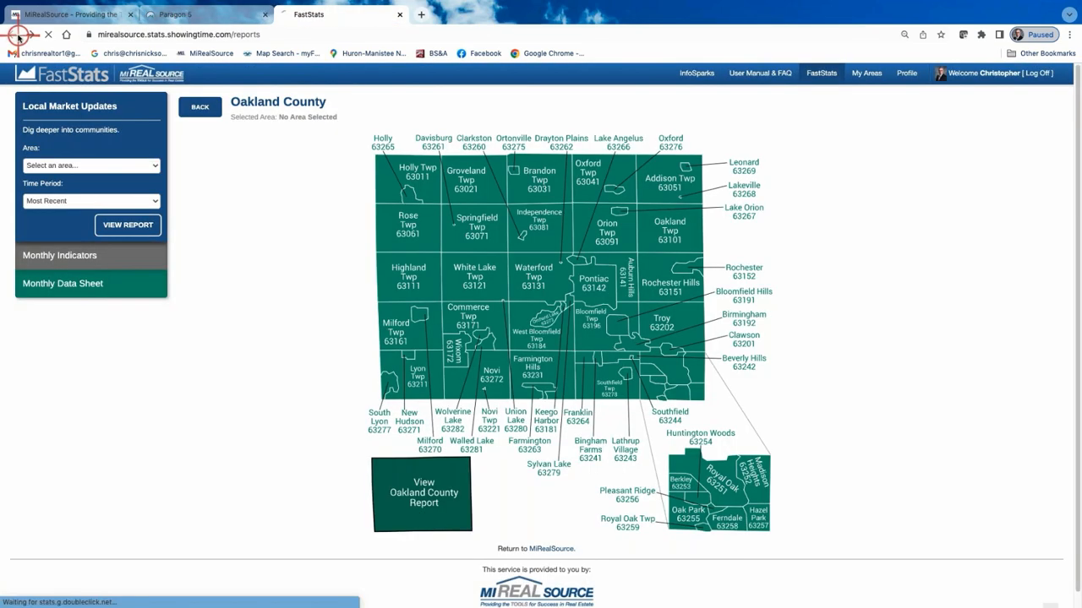
left_click(16, 35)
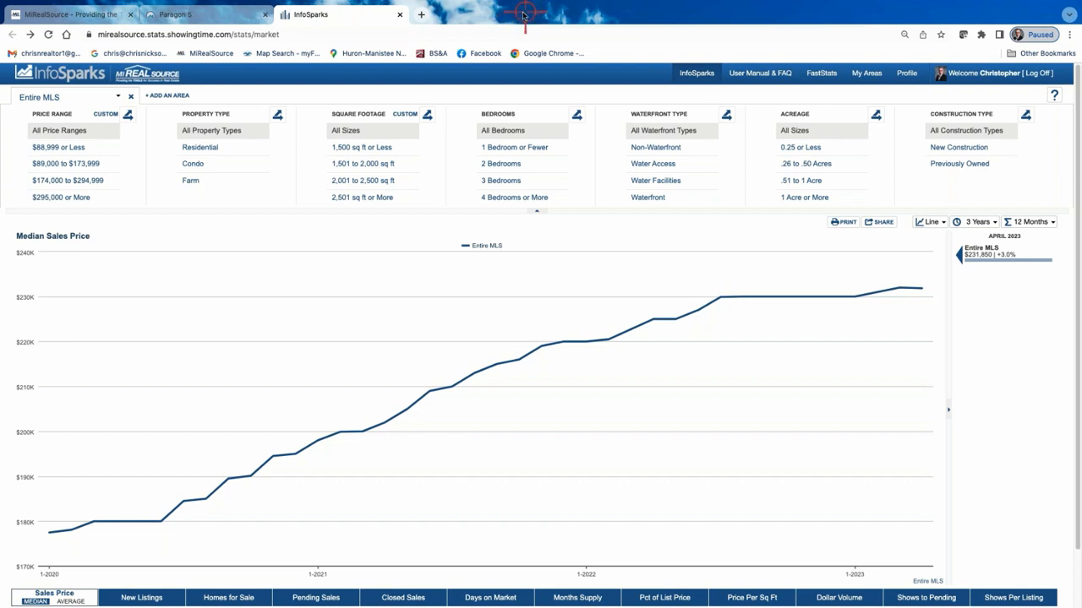
Switch to Paragon, close the InfoSparks page, and reopen MarketStats from the Paragon resources
left_click(218, 14)
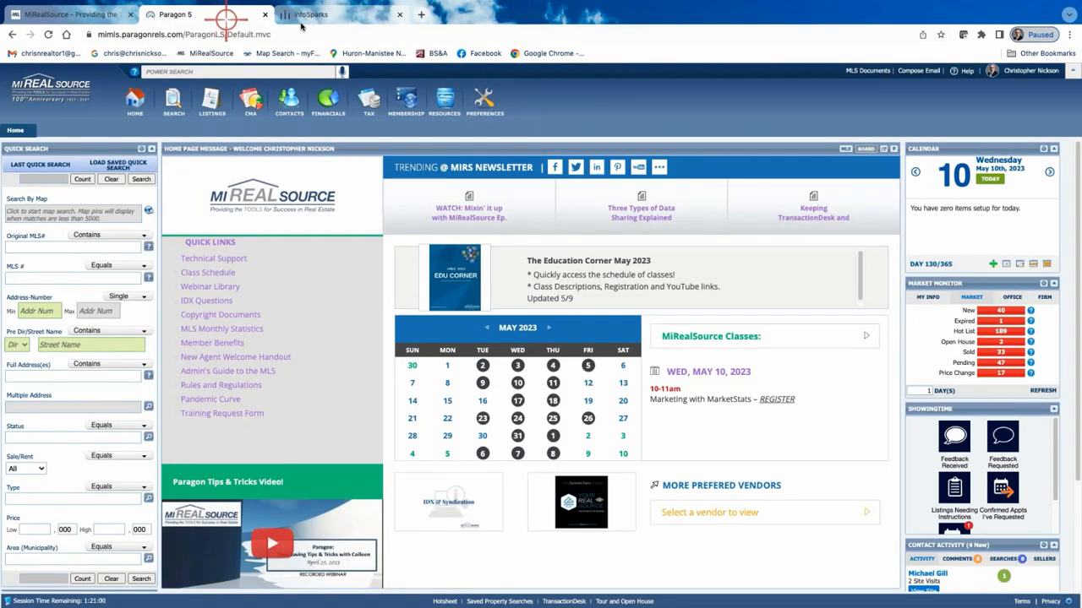
left_click(400, 14)
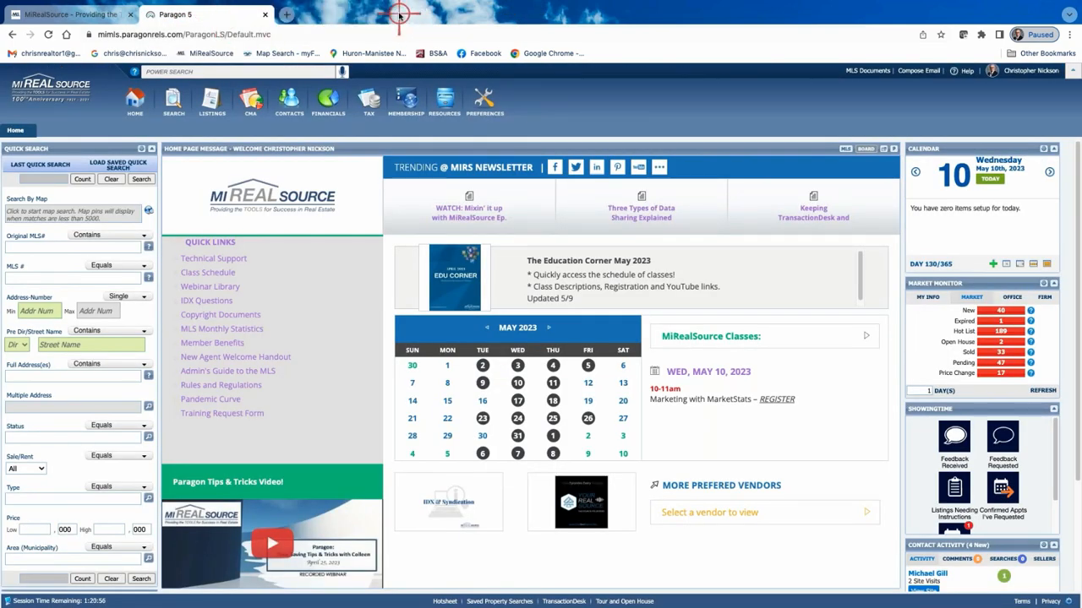
left_click(448, 102)
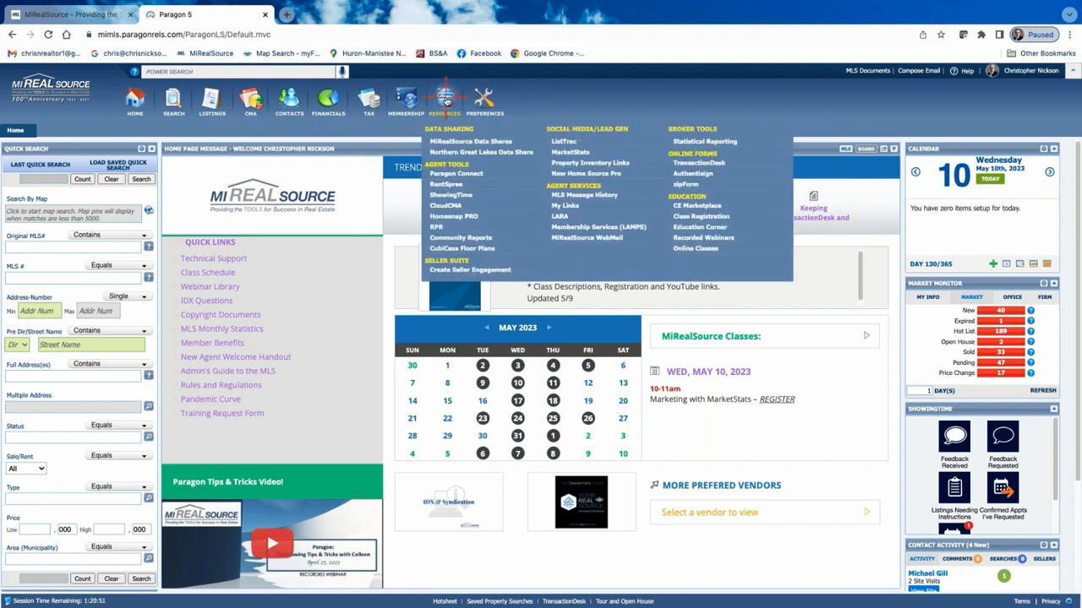
left_click(582, 150)
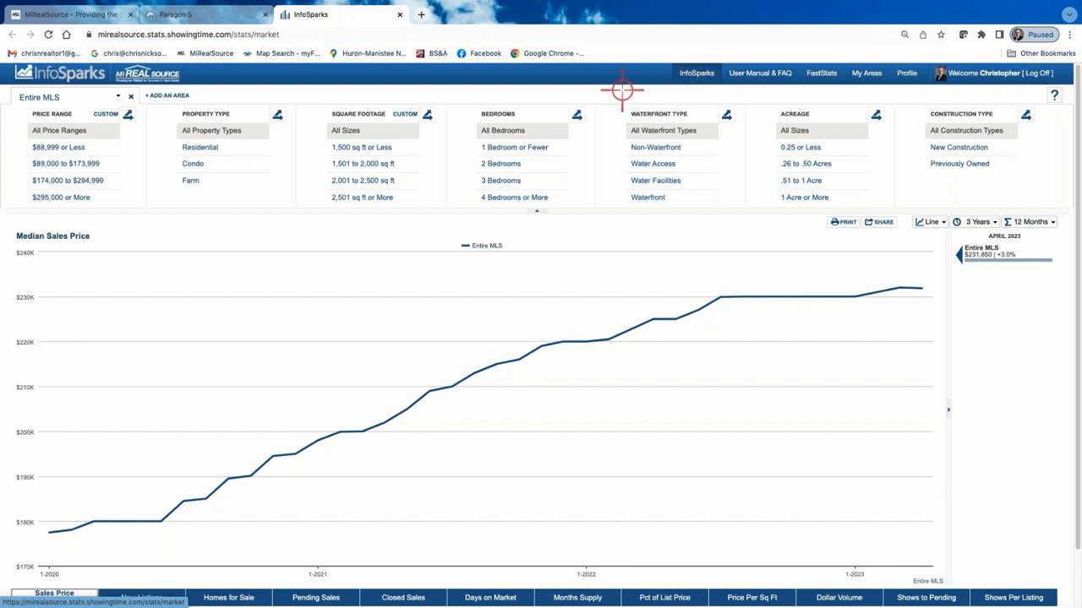
Add two more Entire MLS comparison areas in InfoSparks, view the Macomb County map in FastStats, and return to InfoSparks
left_click(166, 95)
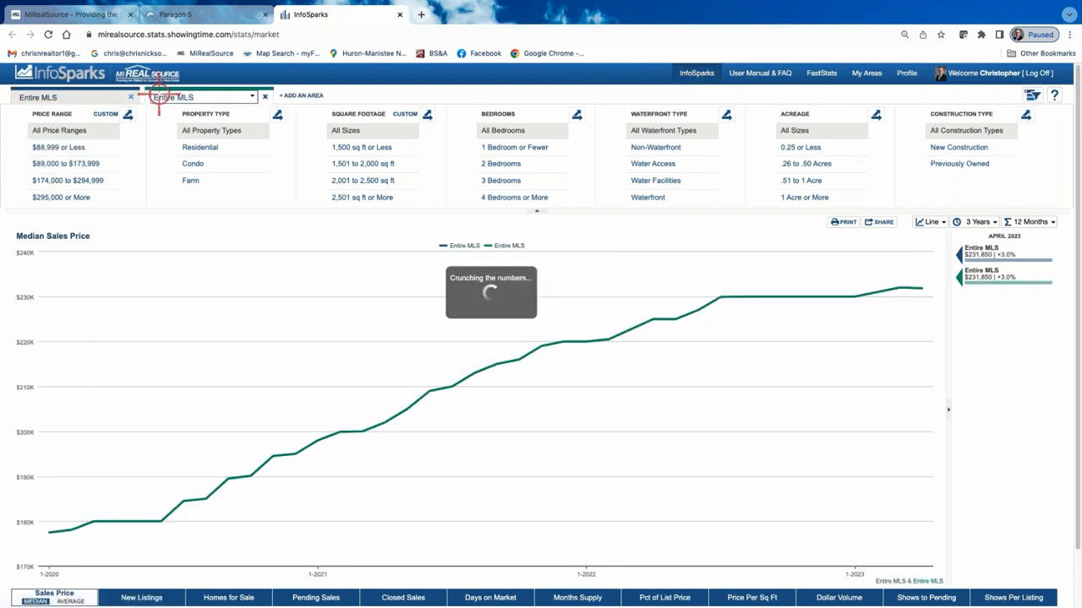
left_click(306, 96)
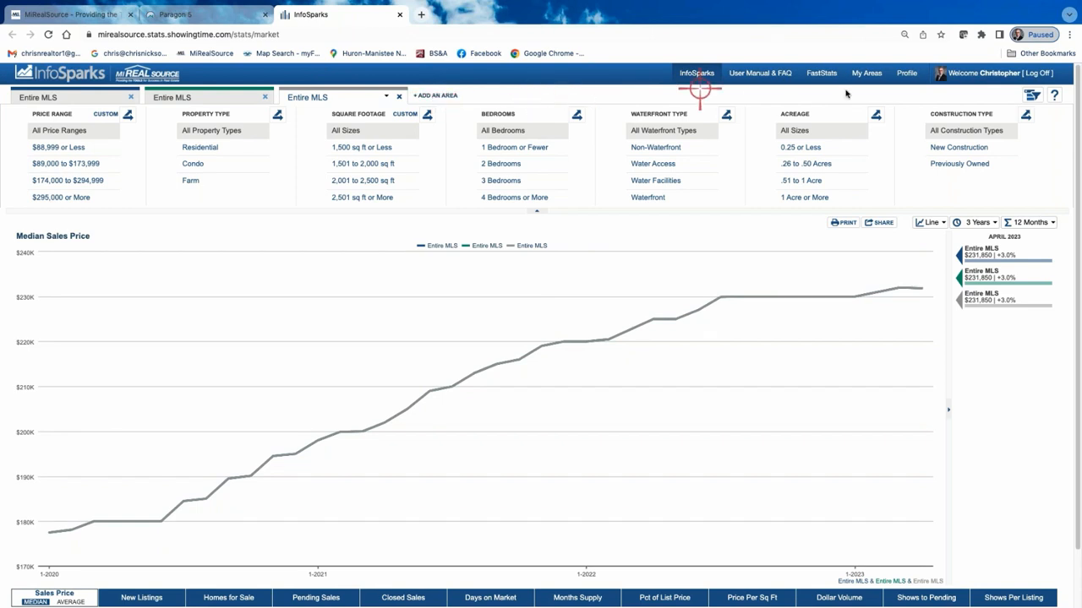
left_click(823, 74)
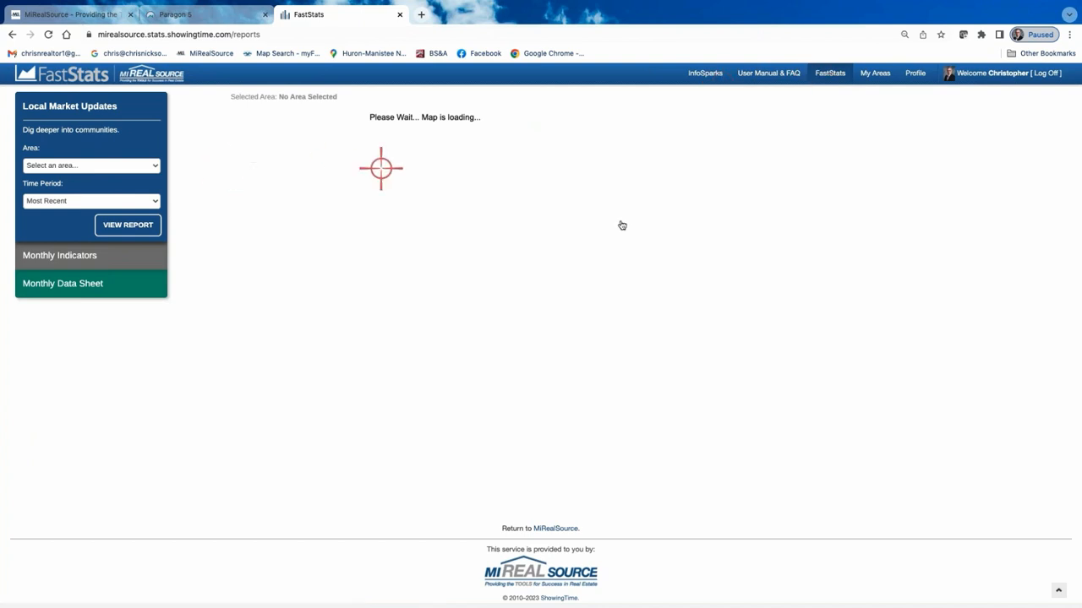
left_click(685, 336)
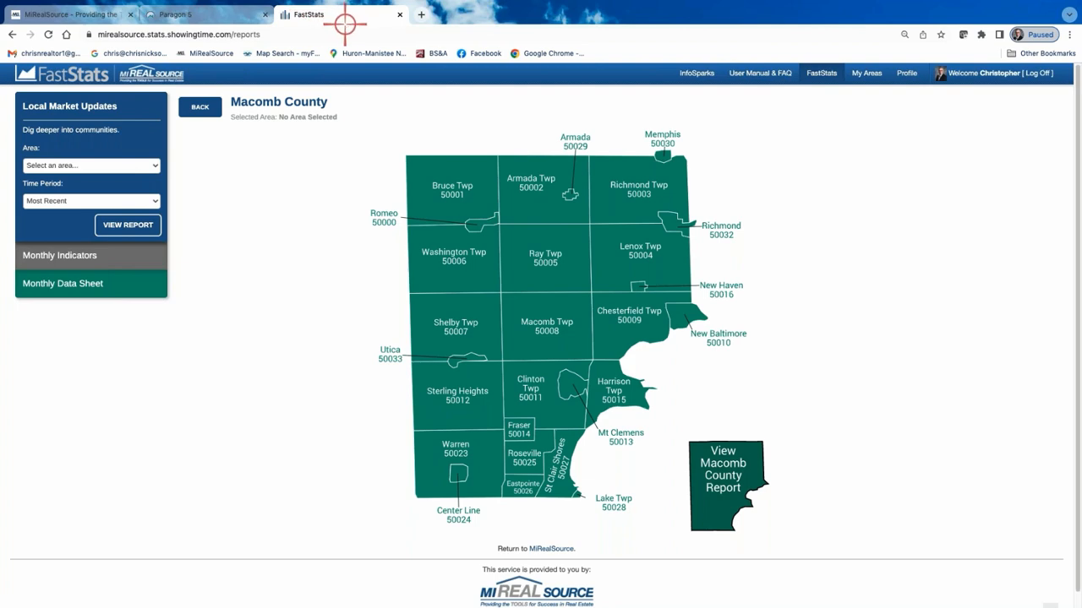
left_click(14, 35)
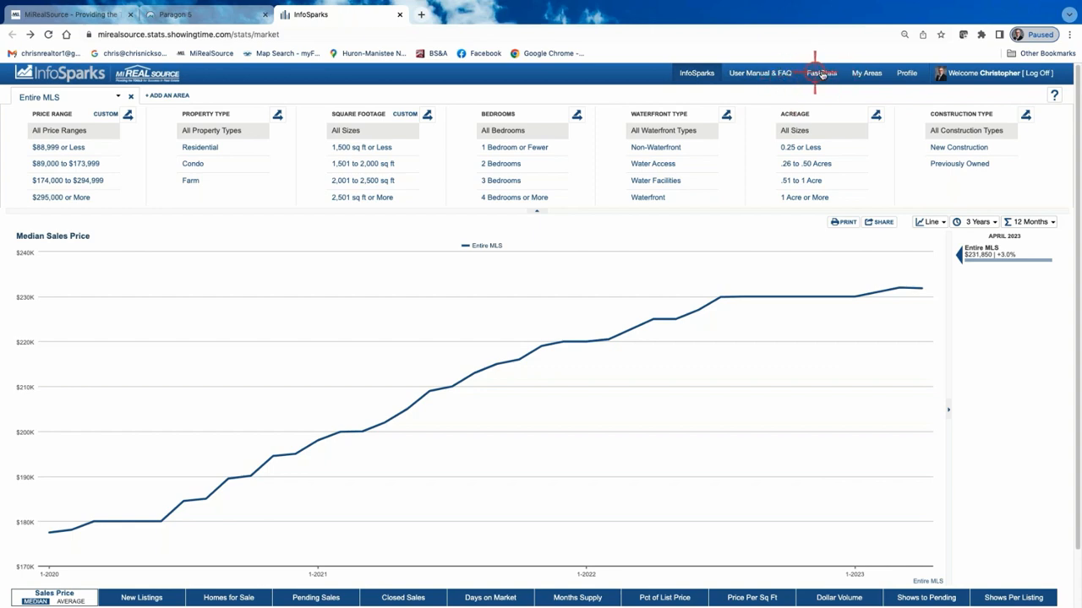
Return to Paragon, close InfoSparks, open the MIRealSourceMedia YouTube channel from the home page, and pause its featured video
left_click(211, 14)
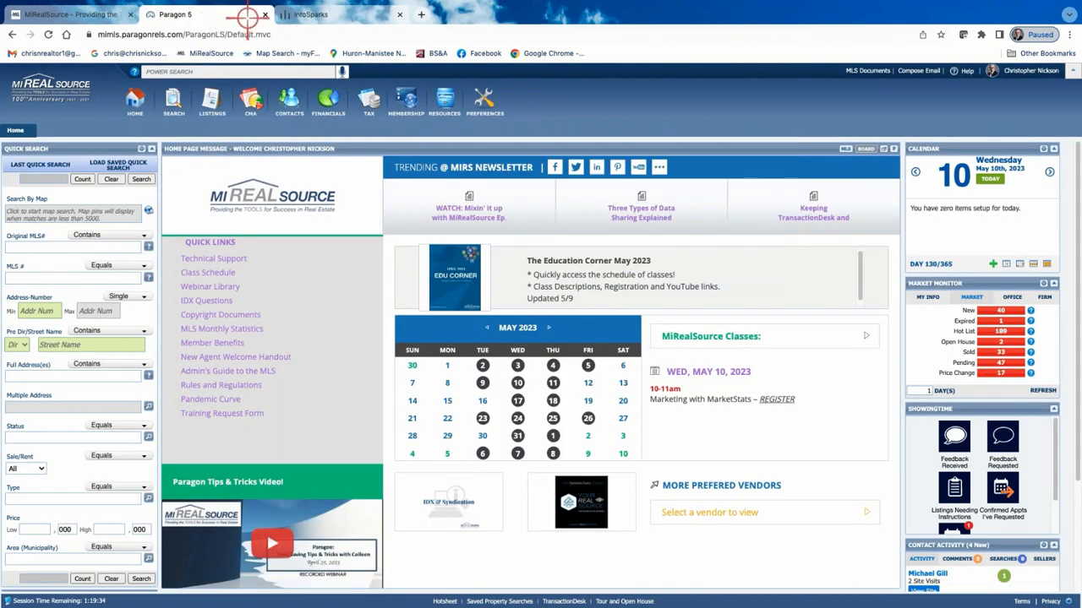
mouse_move(444, 103)
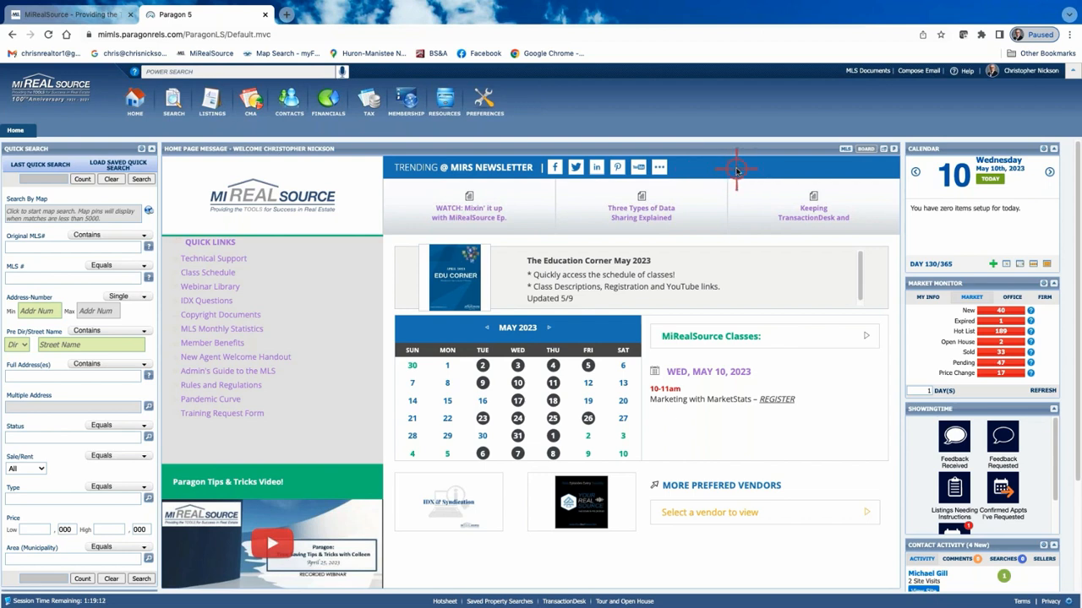
left_click(638, 168)
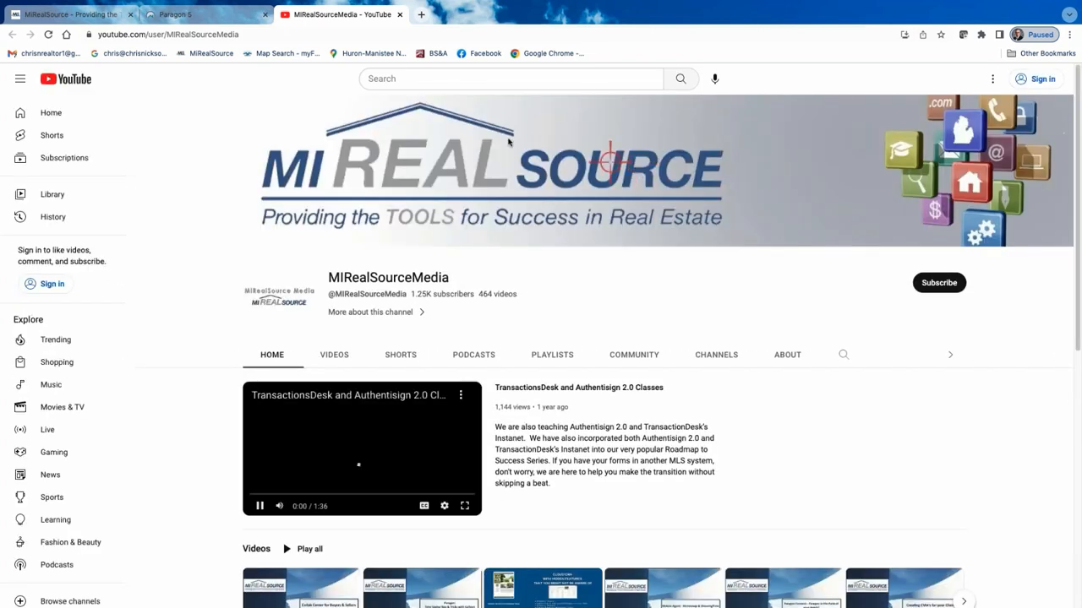
left_click(259, 507)
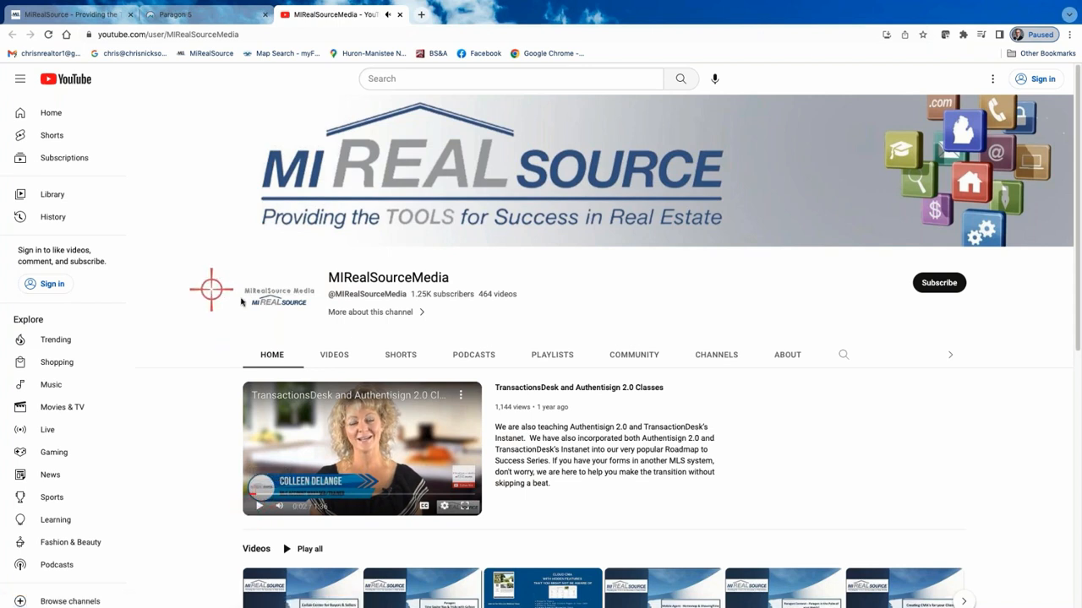
left_click(259, 506)
left_click(260, 506)
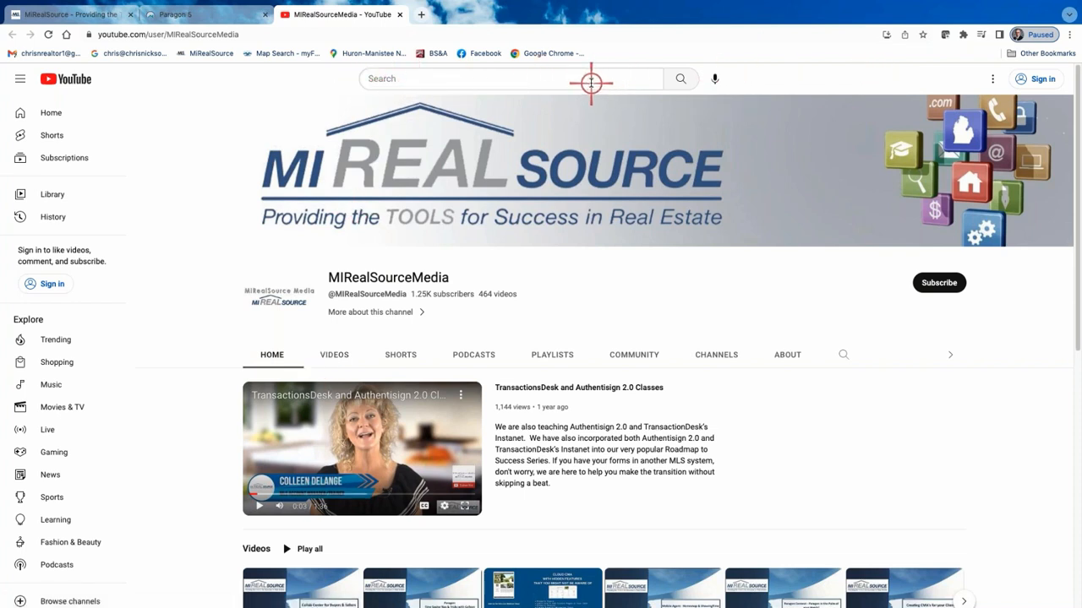
Search the MIRealSourceMedia channel for "market stats", look through the results, and view the channel's list of latest videos
left_click(843, 358)
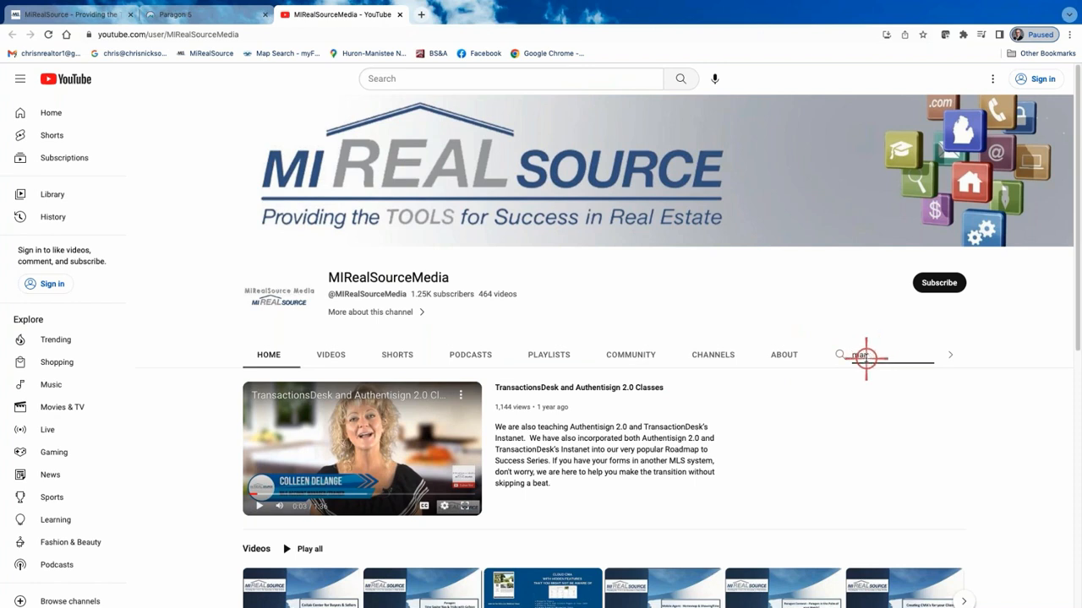
type("market stats")
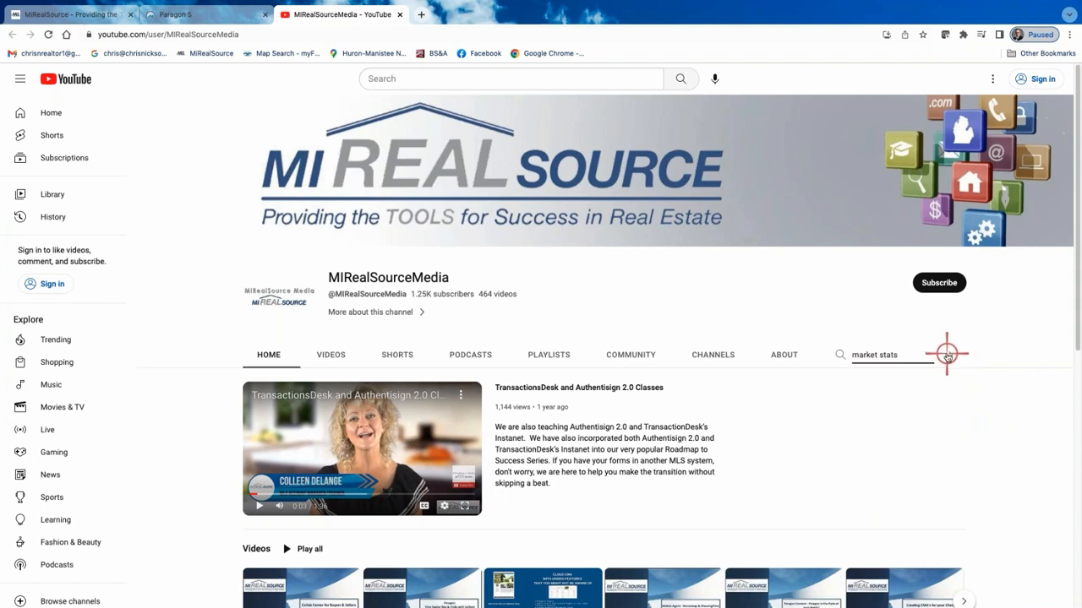
key("Return")
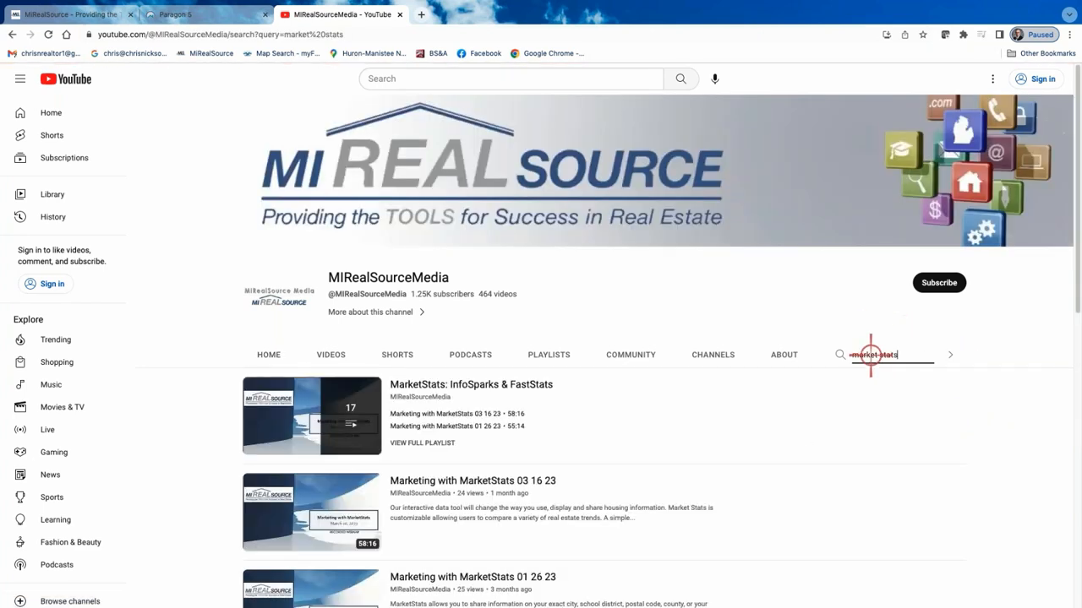
scroll(546, 415, "down", 3)
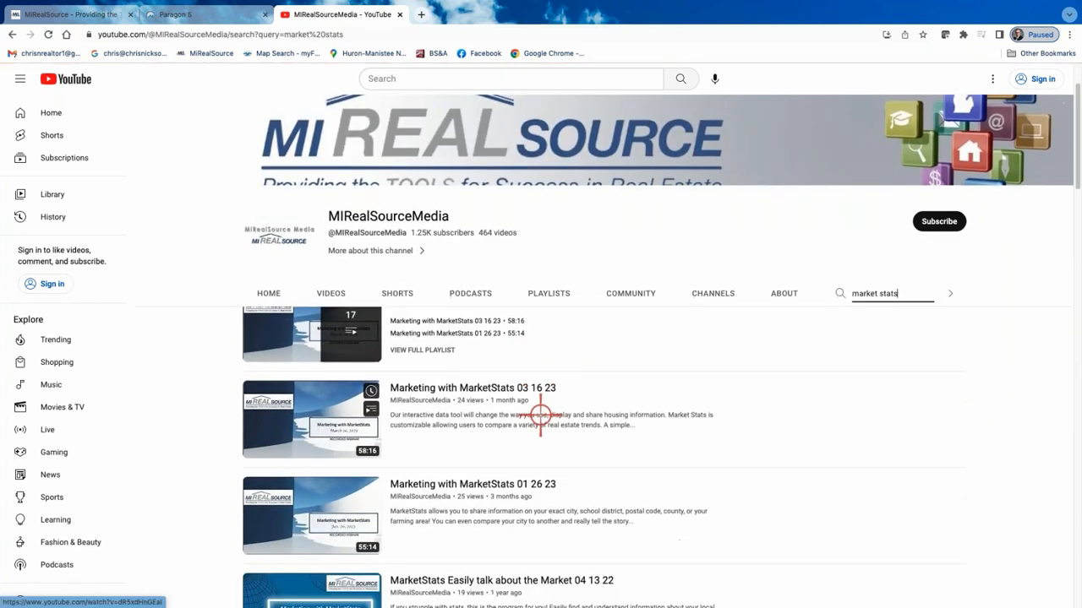
scroll(475, 464, "down", 4)
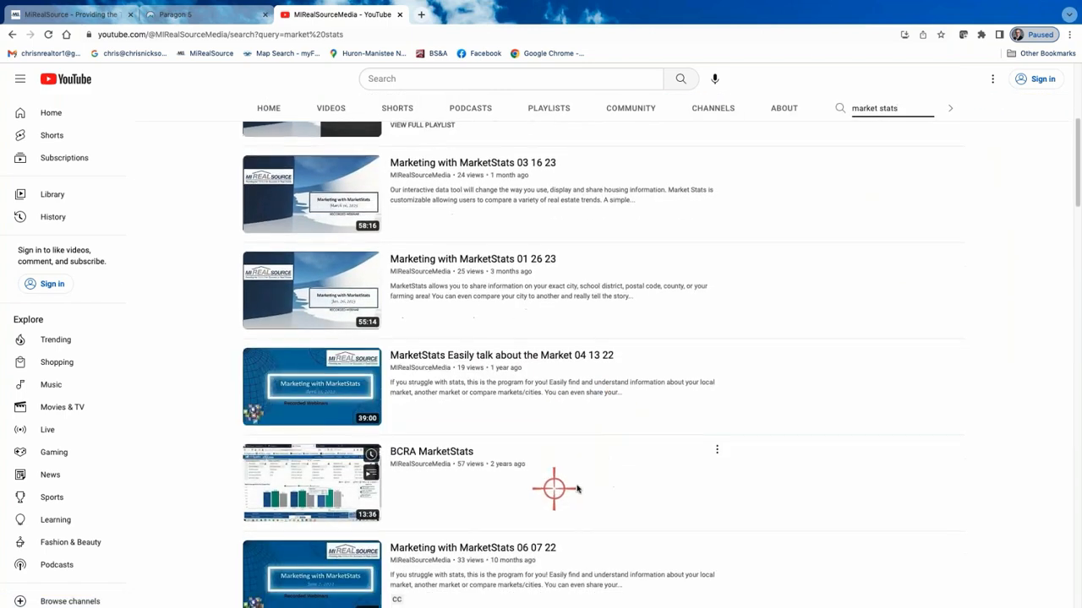
scroll(577, 486, "down", 3)
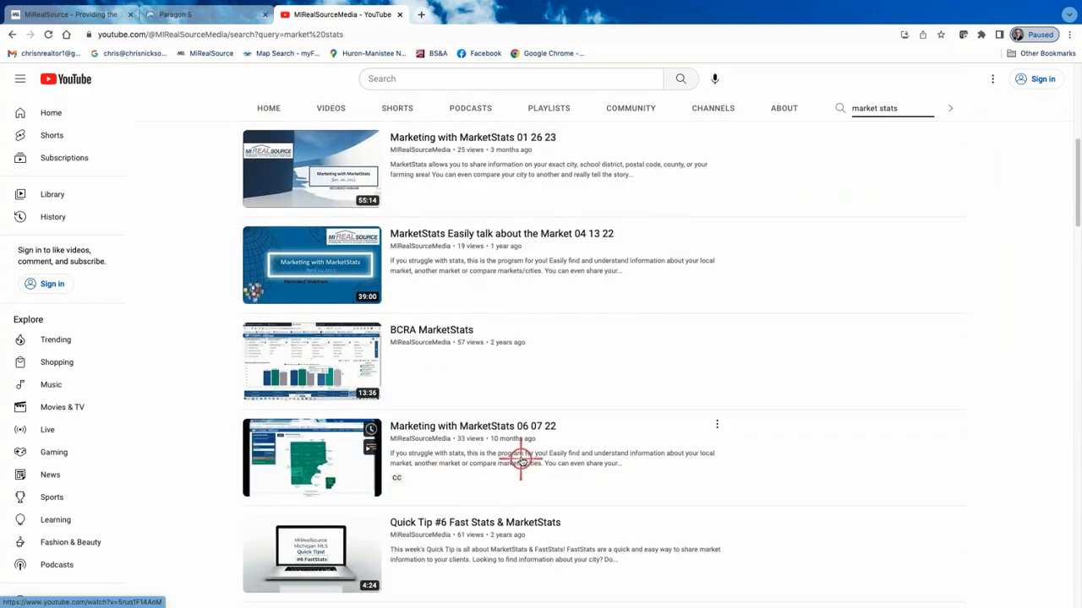
scroll(519, 453, "down", 4)
scroll(516, 451, "up", 12)
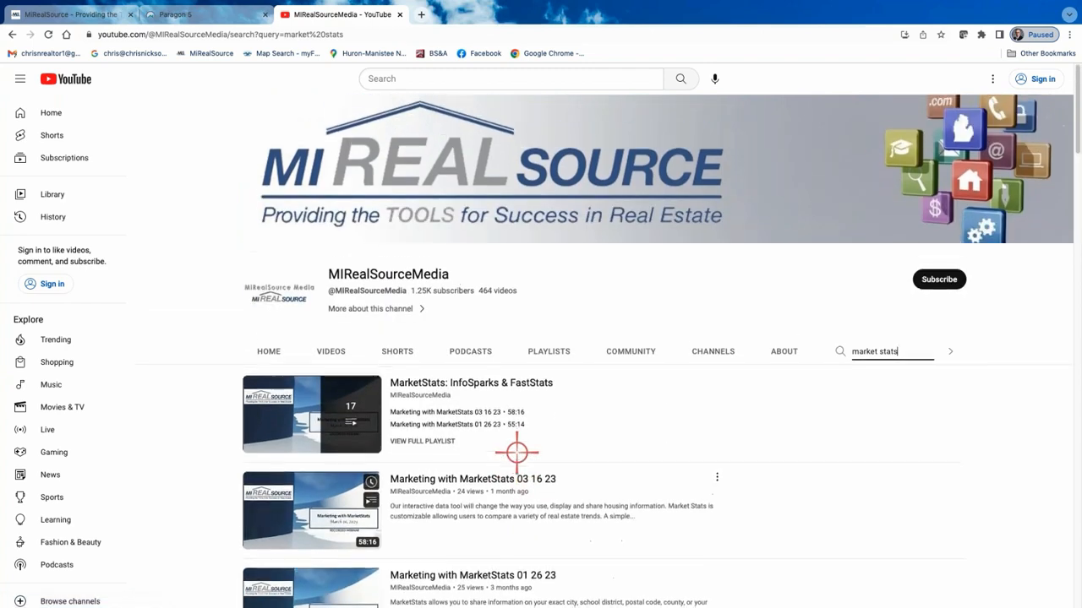
left_click(330, 355)
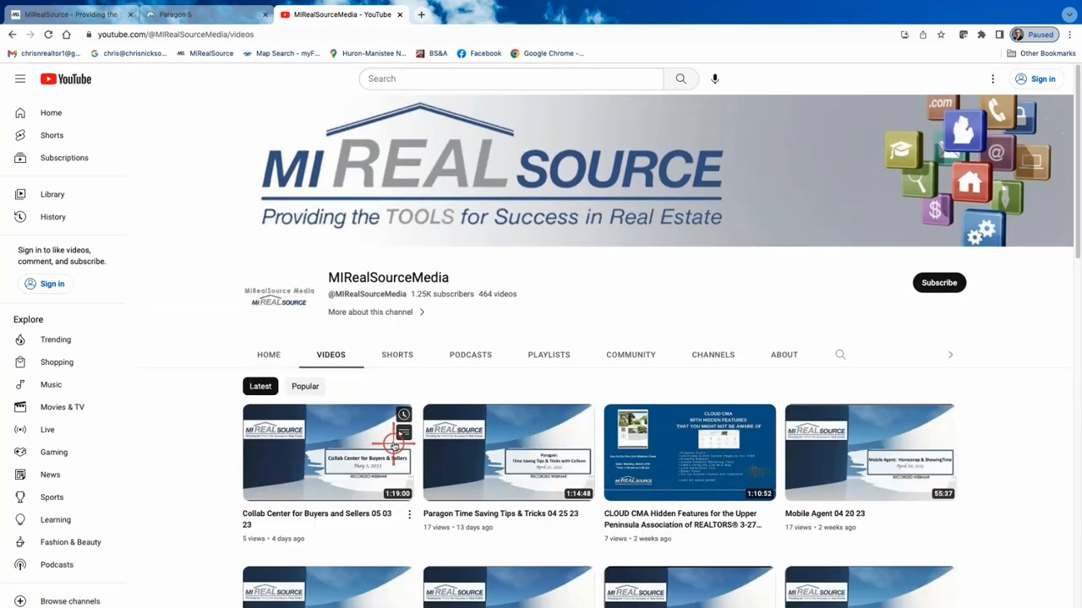
Look through the channel's latest recorded webinars and return to the channel's home page
scroll(482, 452, "down", 2)
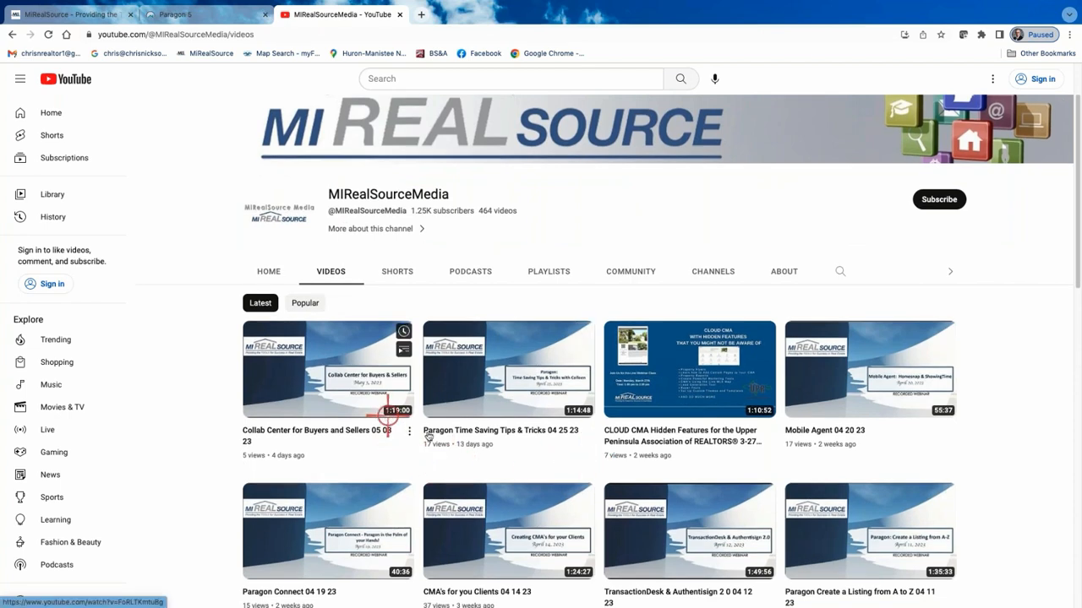
scroll(580, 442, "down", 3)
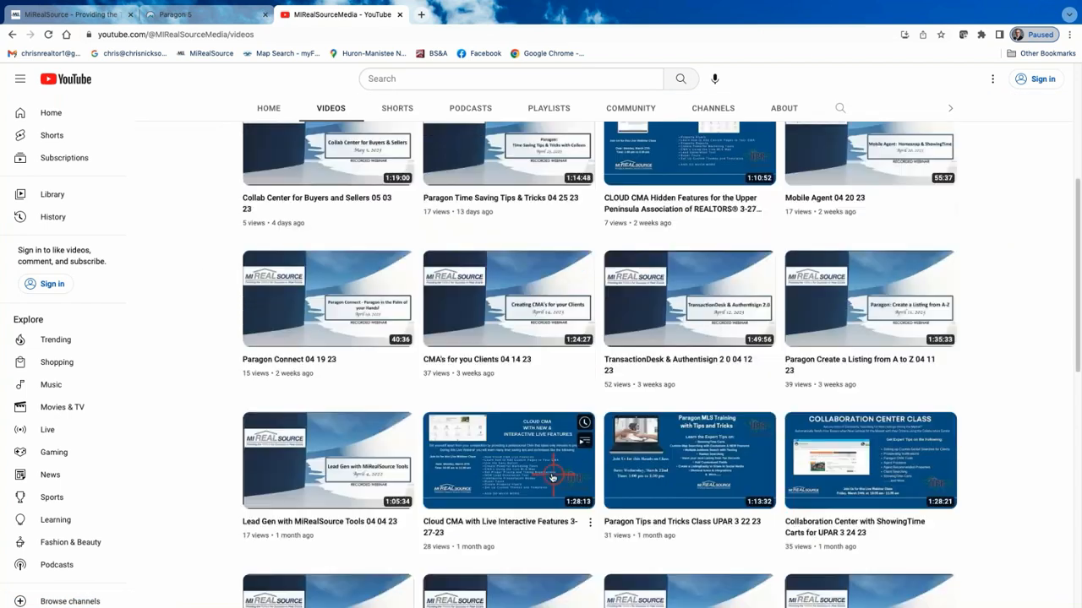
scroll(551, 478, "down", 2)
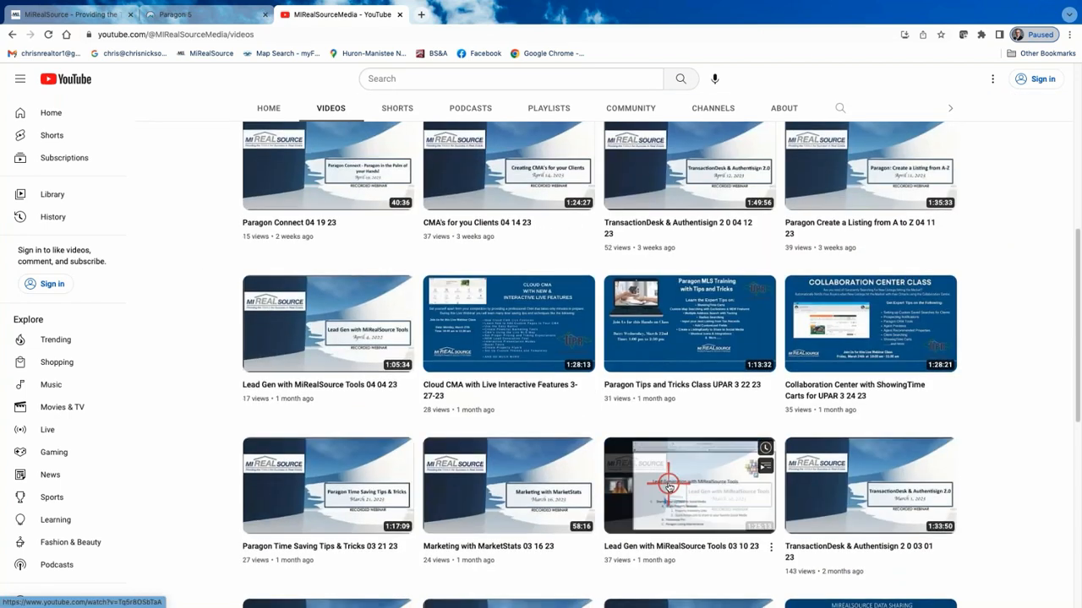
scroll(668, 487, "down", 1)
key("alt+Left")
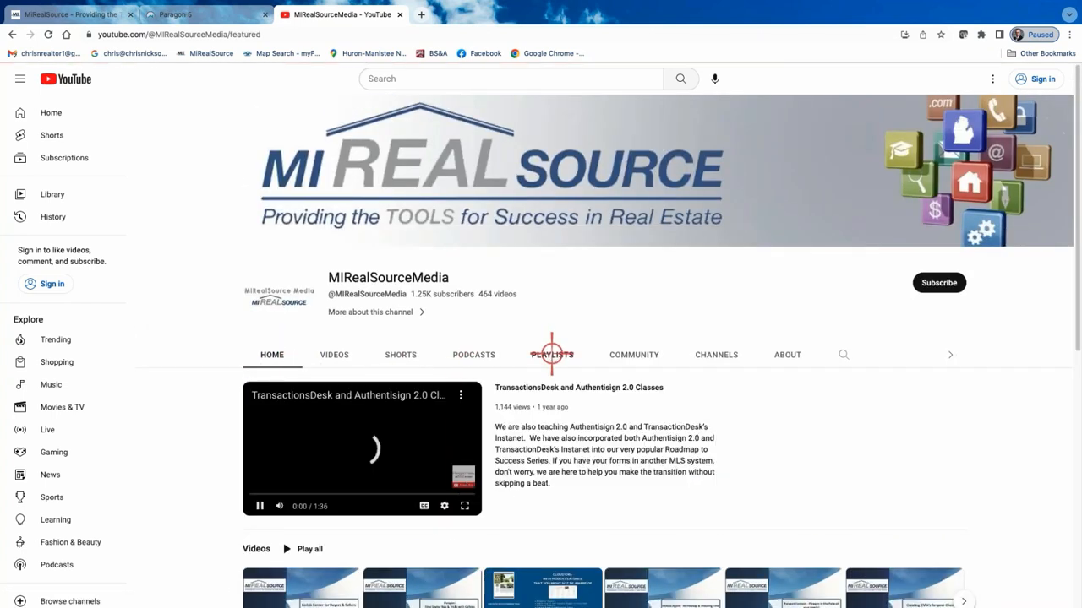
scroll(573, 499, "down", 2)
scroll(583, 473, "up", 2)
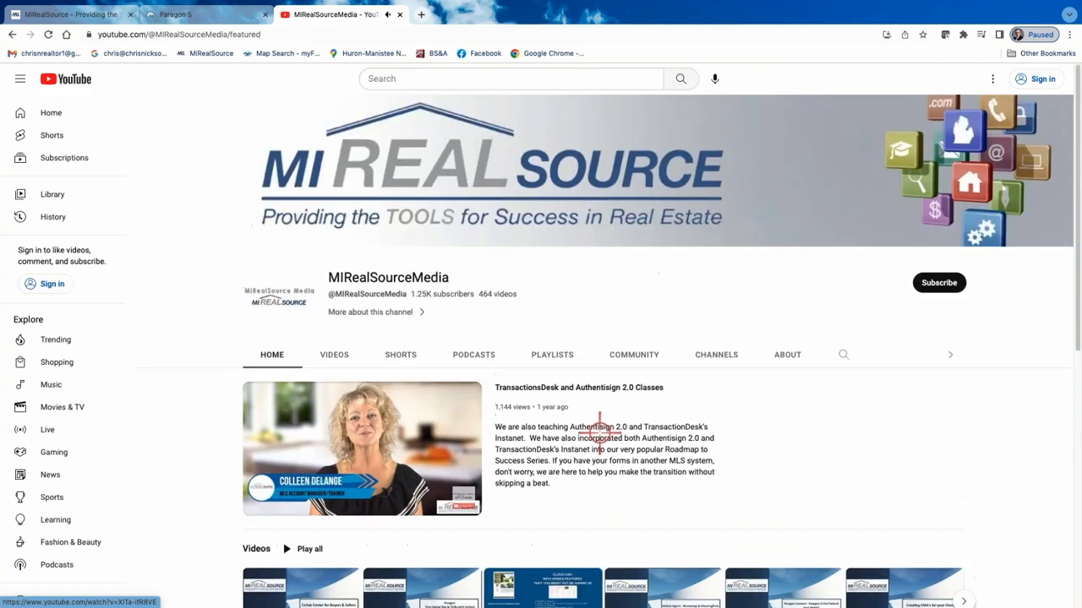
Examine the channel's created playlists, including the MarketStats: InfoSparks & FastStats playlist
left_click(552, 353)
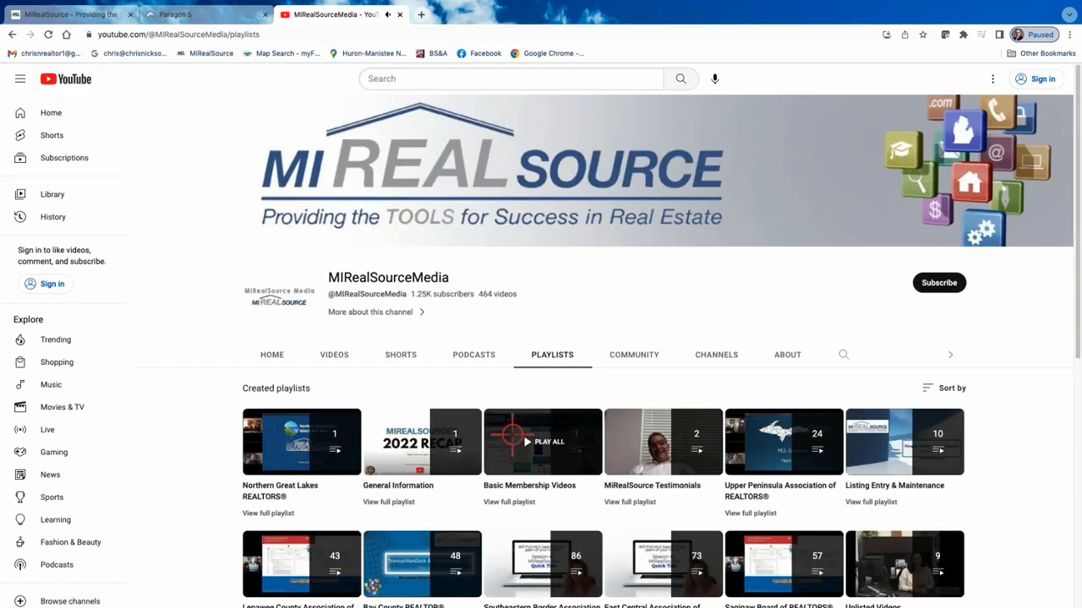
scroll(189, 529, "down", 2)
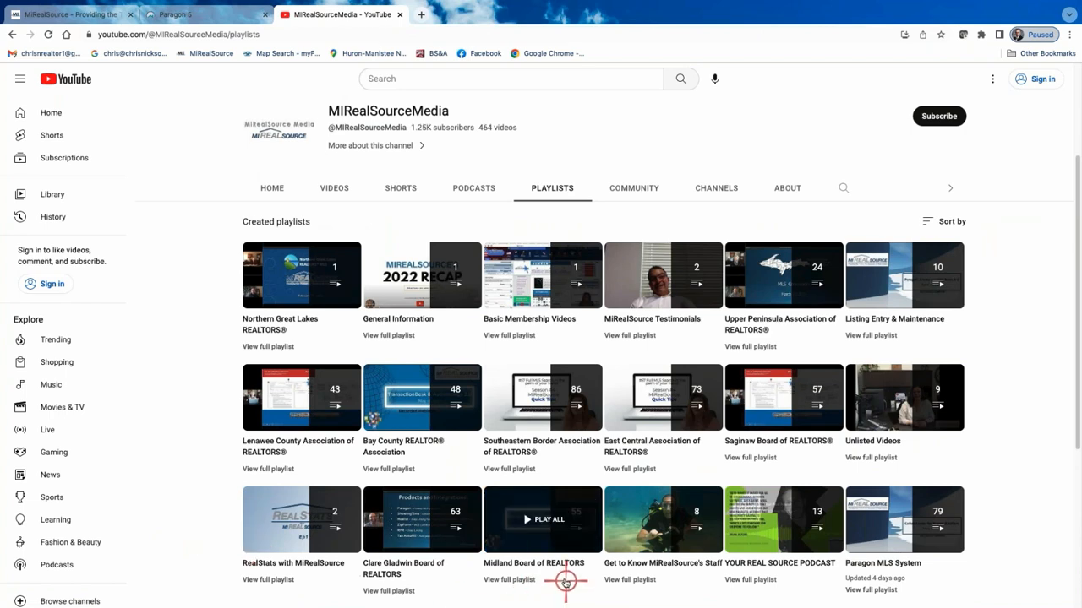
scroll(562, 577, "down", 1)
scroll(562, 577, "down", 1)
scroll(251, 567, "down", 3)
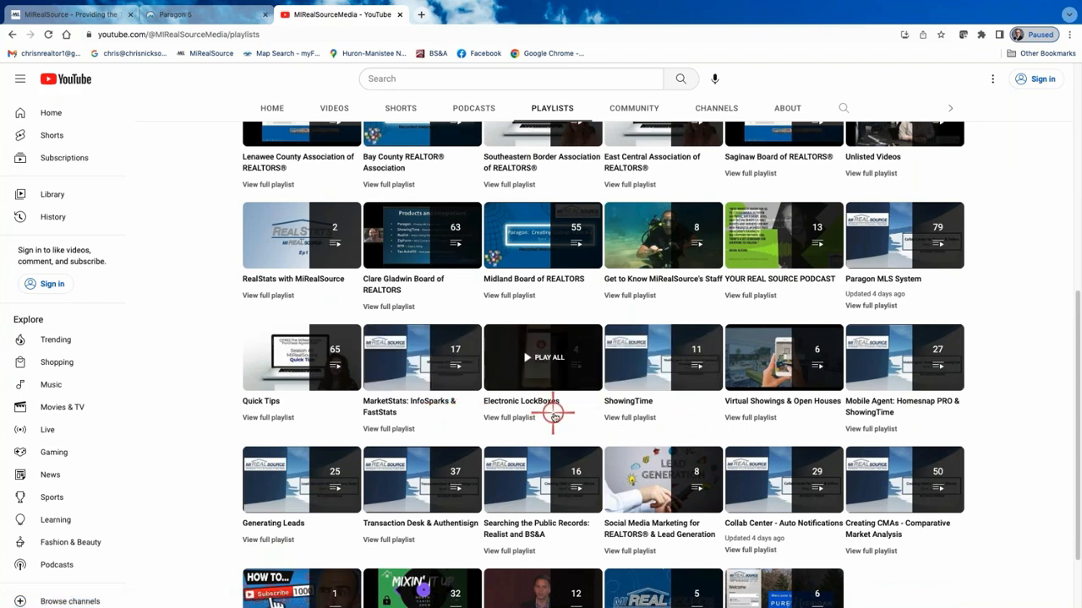
scroll(555, 415, "down", 1)
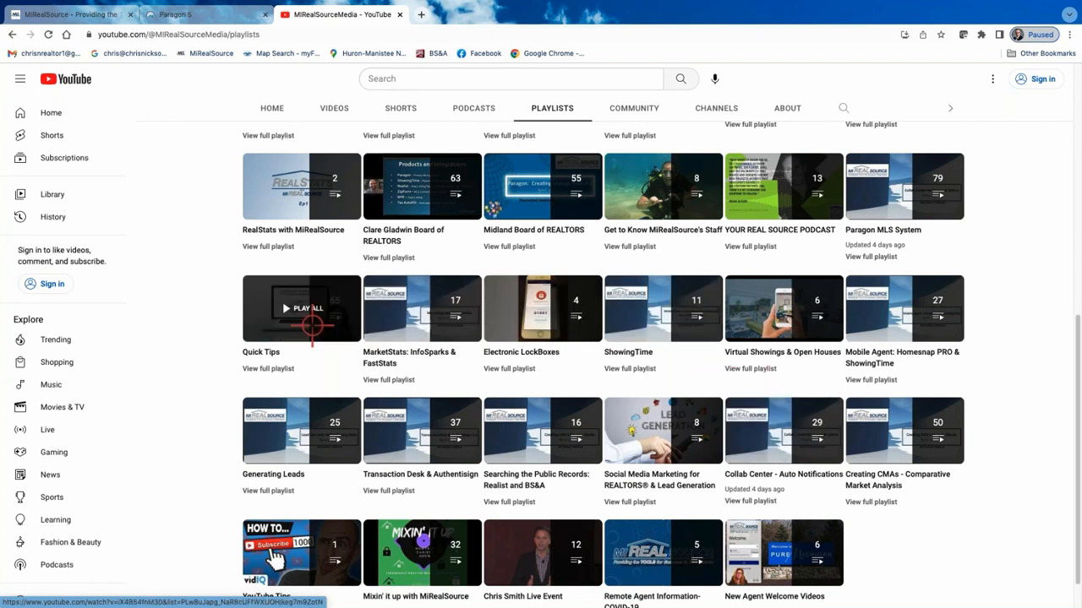
scroll(214, 252, "up", 5)
scroll(215, 252, "up", 3)
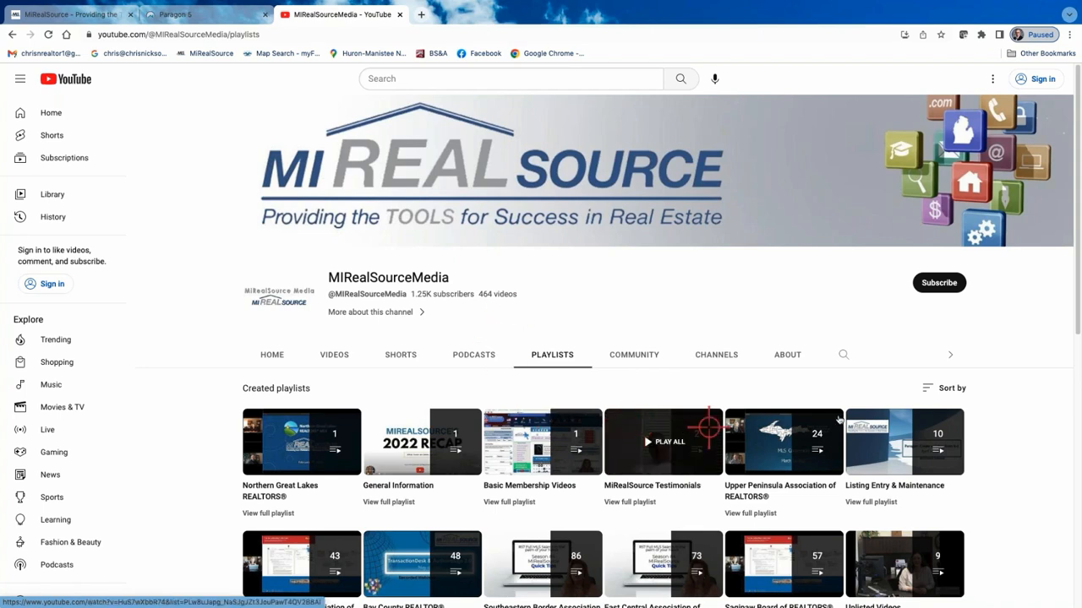
scroll(1016, 477, "down", 2)
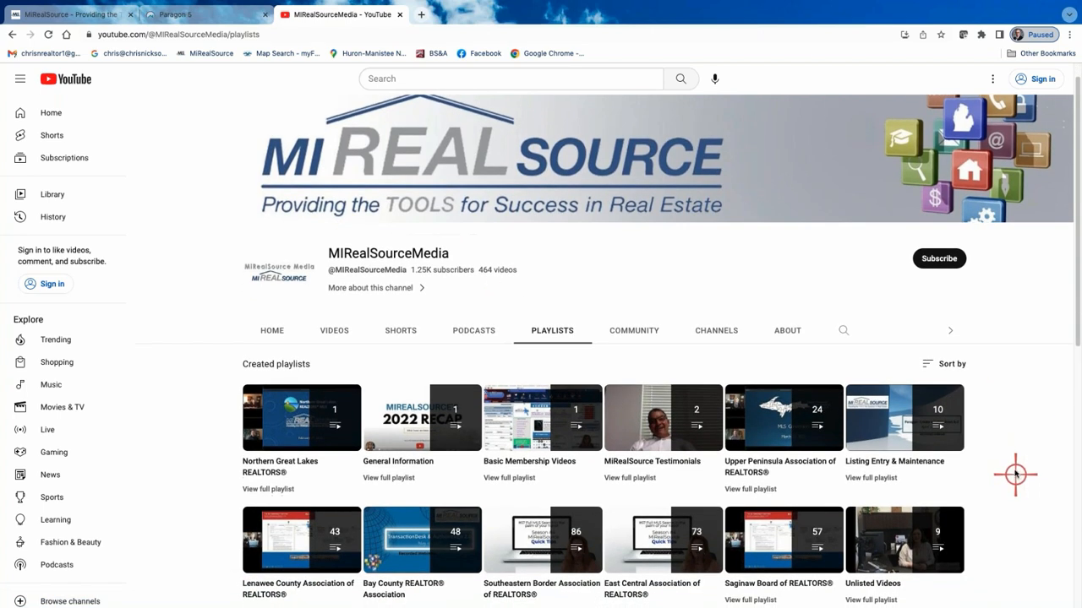
scroll(1014, 460, "down", 1)
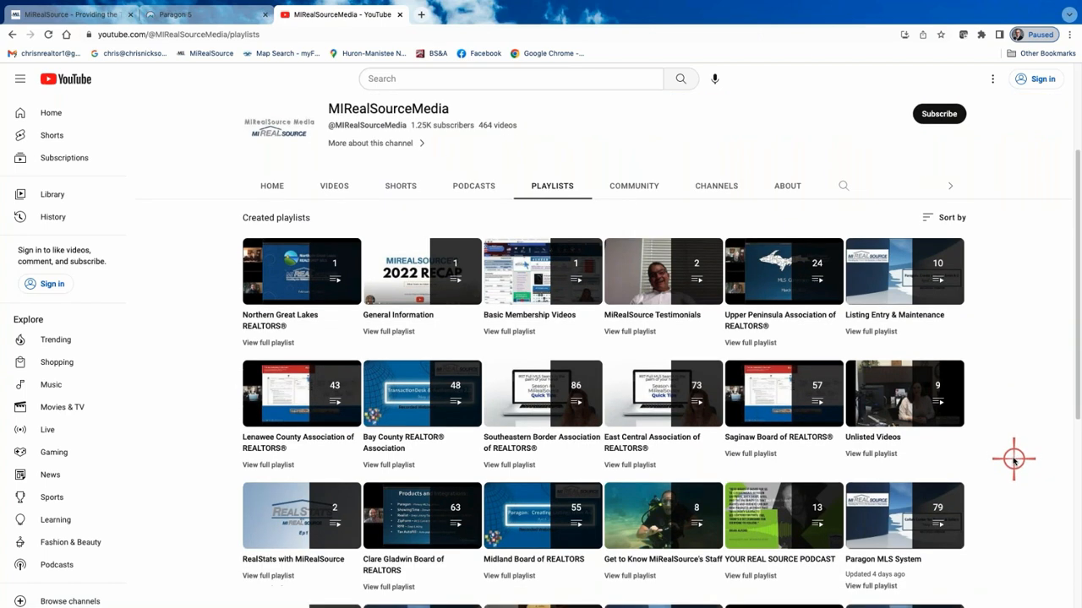
scroll(1005, 457, "up", 3)
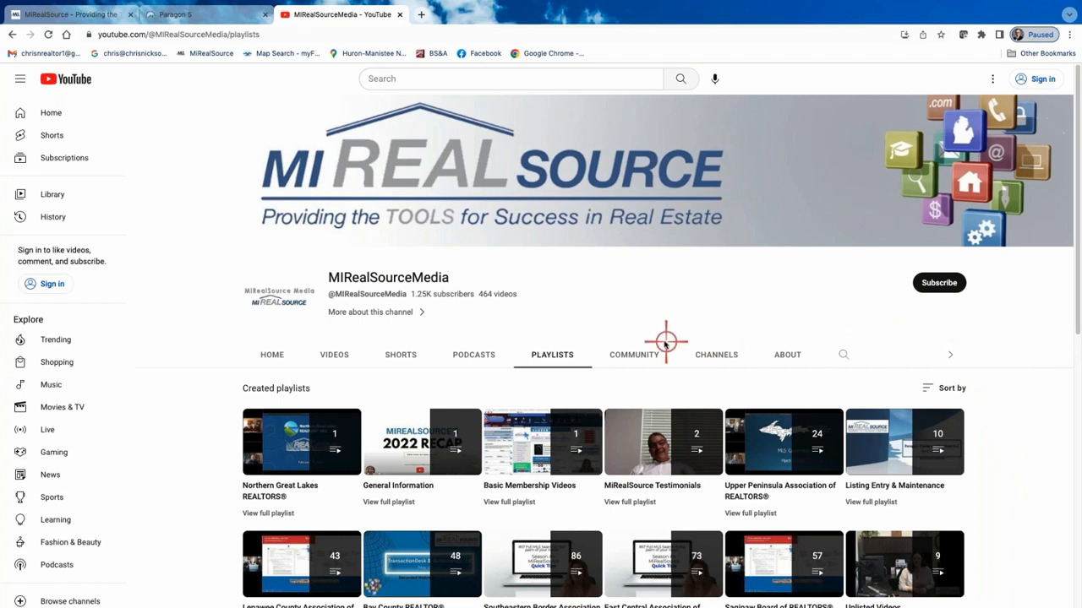
Close the YouTube channel page and open the MIRS Education folder in Paragon's MLS Documents
left_click(273, 356)
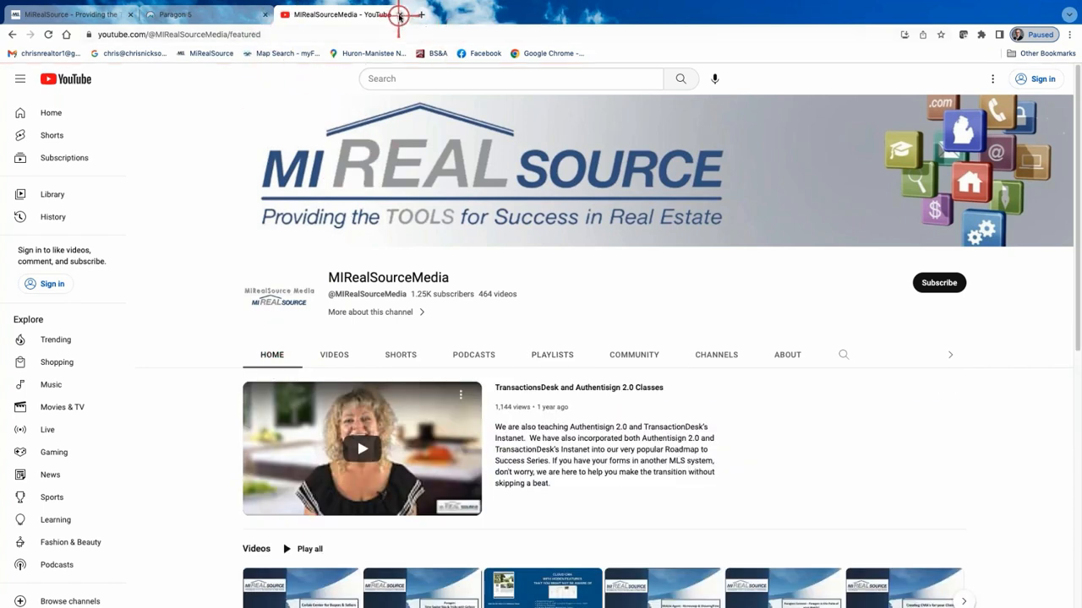
left_click(400, 15)
mouse_move(570, 214)
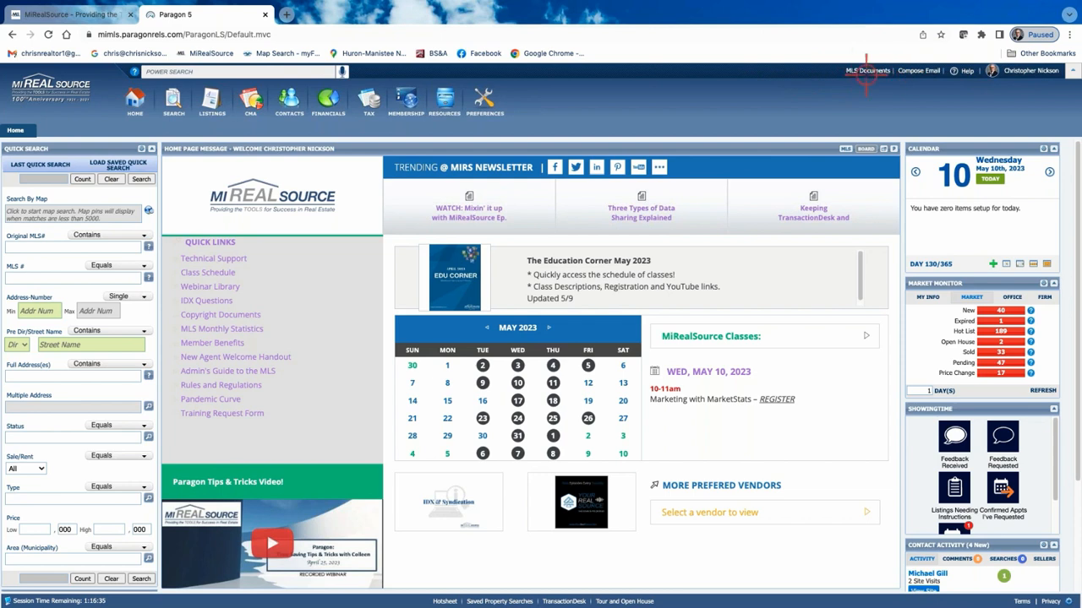
left_click(867, 71)
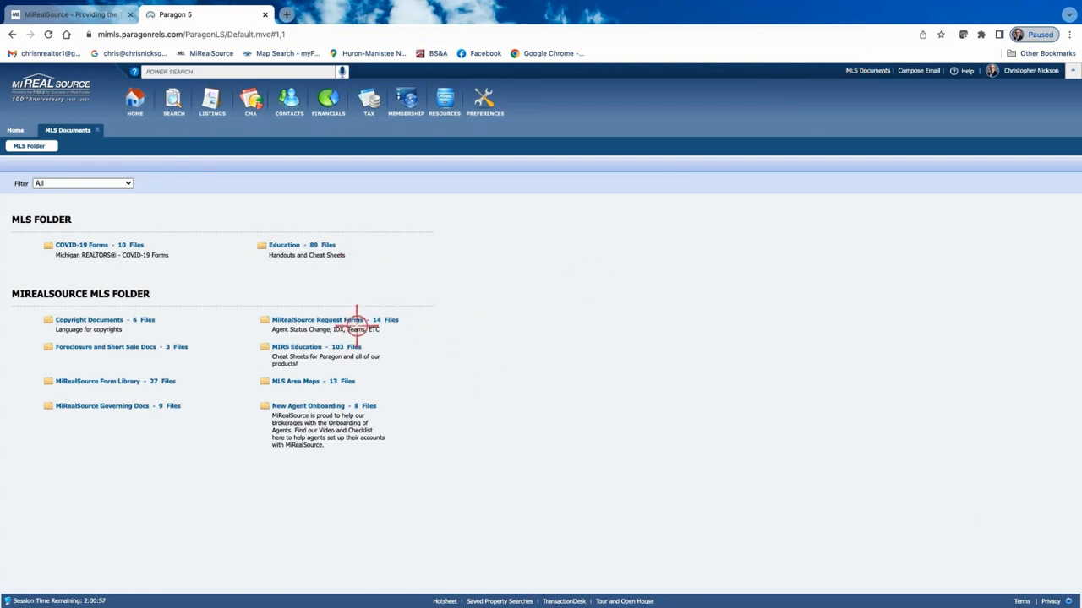
left_click(308, 346)
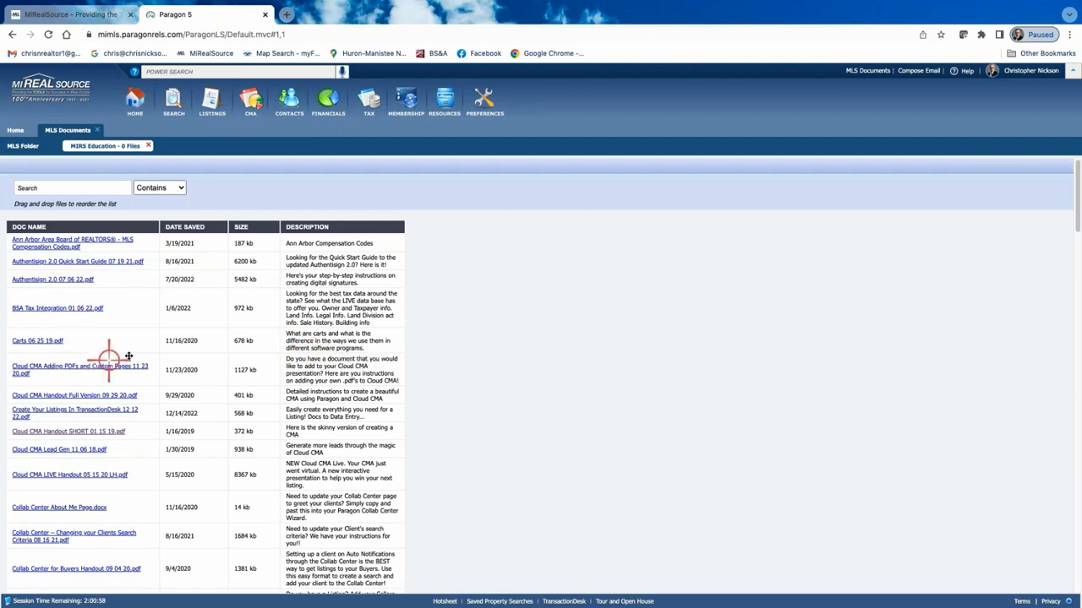
Look through the list of cheat sheets and handouts in the MIRS Education folder
scroll(109, 375, "down", 2)
scroll(110, 375, "down", 3)
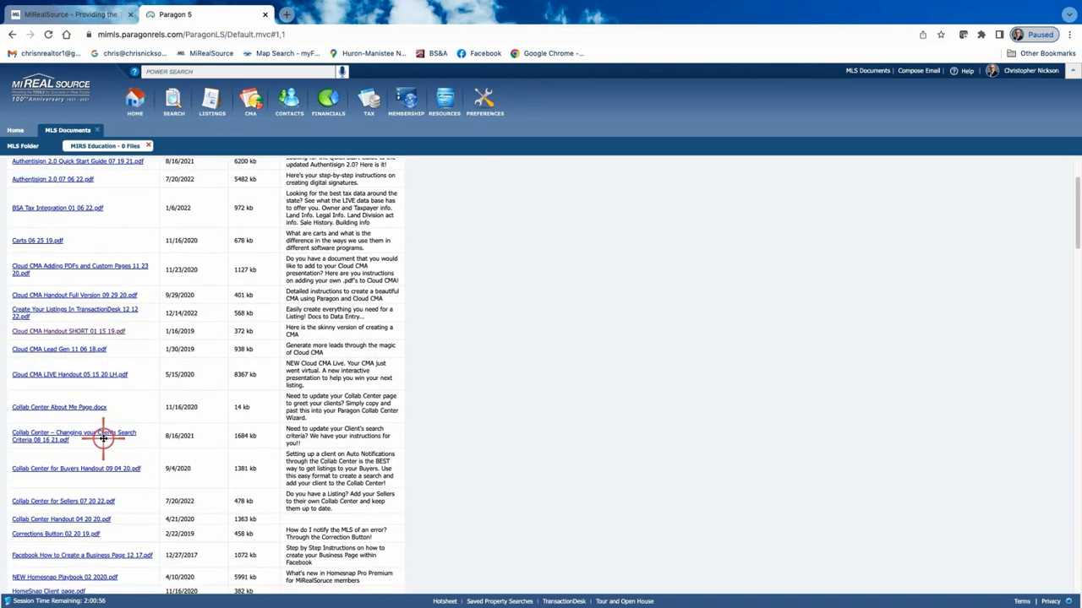
scroll(107, 444, "down", 10)
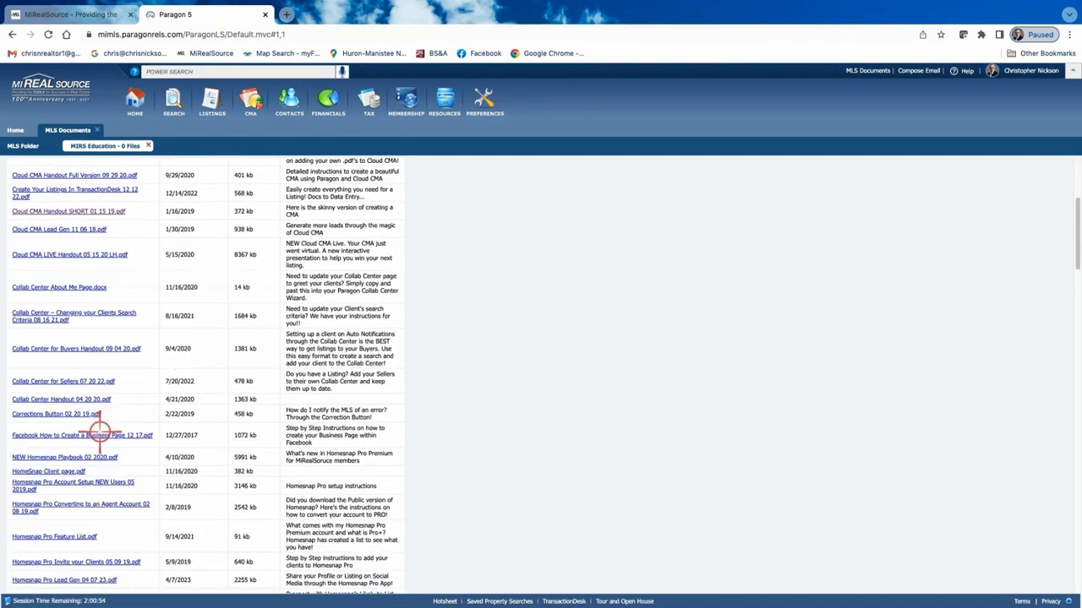
scroll(101, 440, "down", 13)
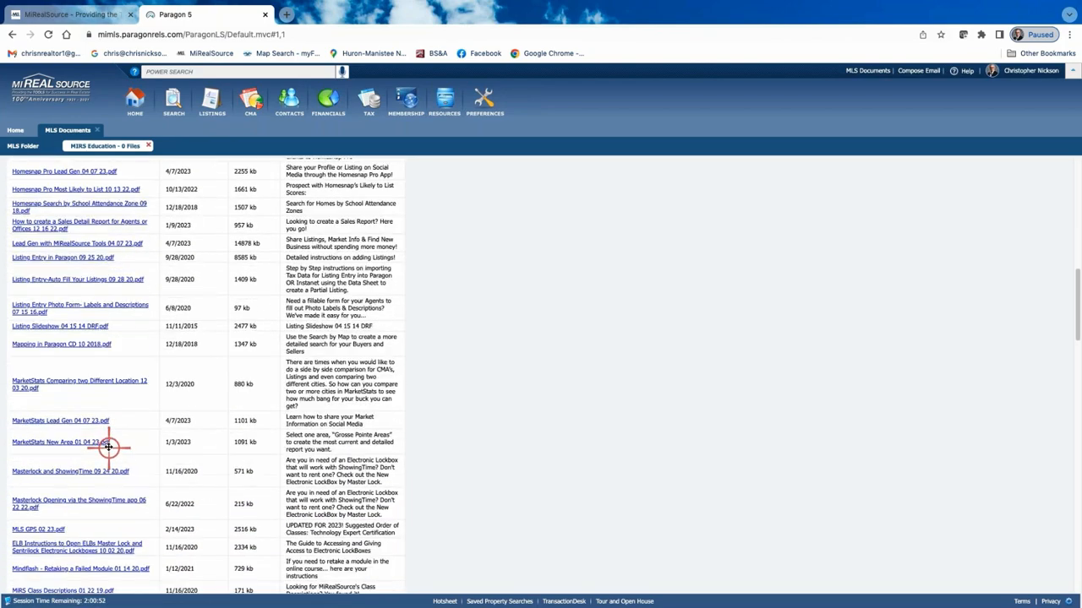
scroll(101, 464, "down", 2)
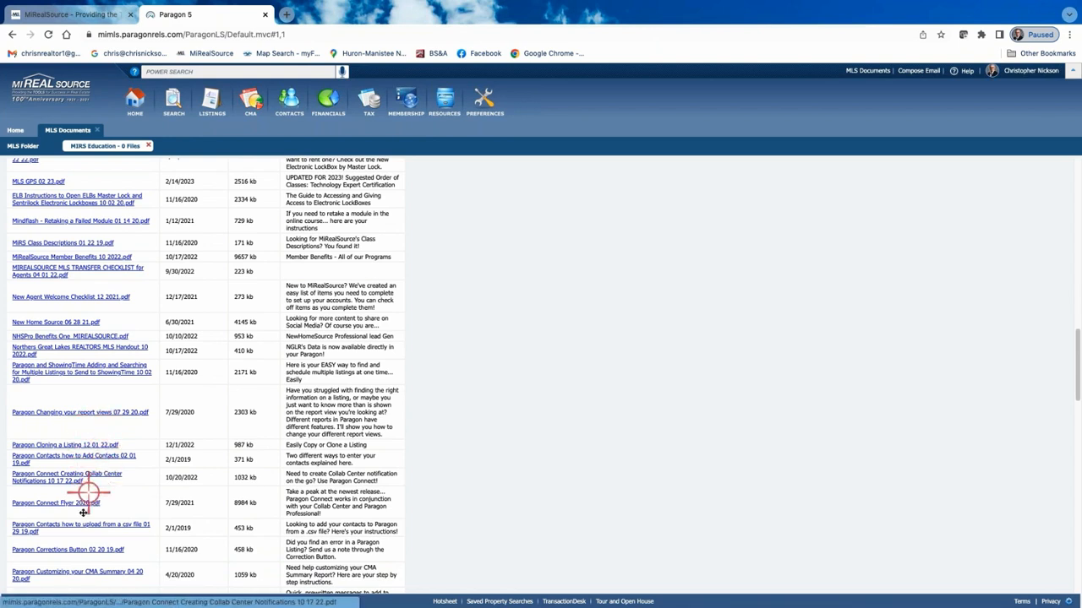
scroll(84, 501, "down", 1)
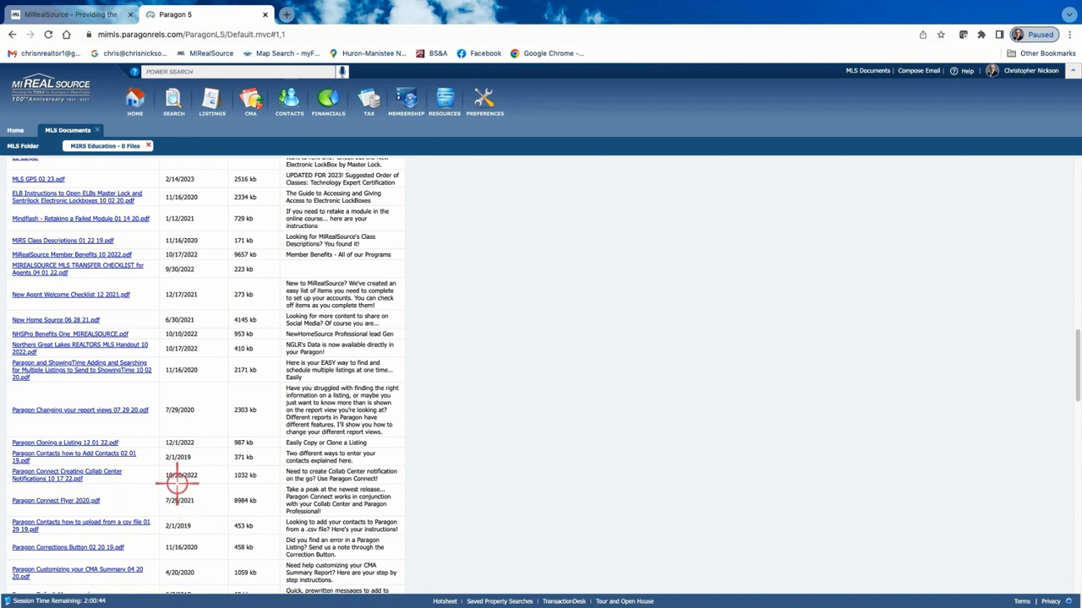
scroll(157, 444, "up", 2)
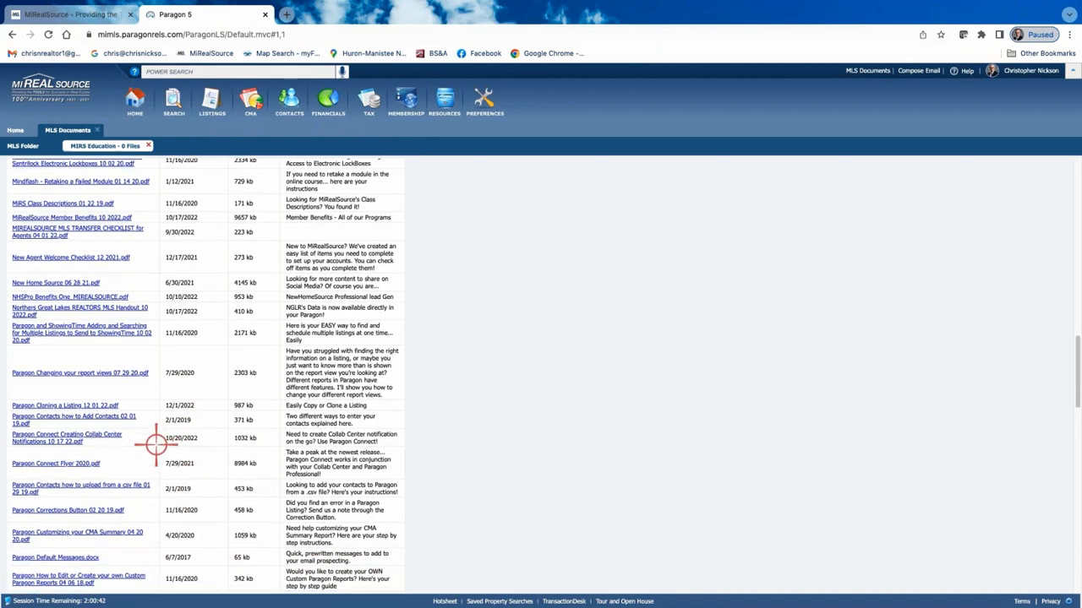
scroll(154, 443, "up", 10)
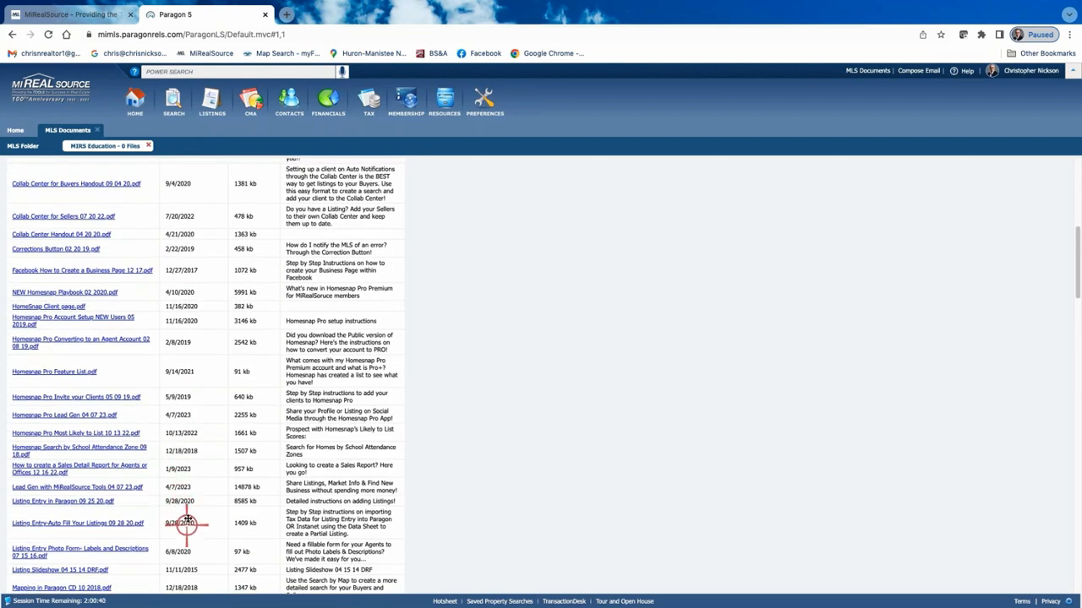
scroll(155, 475, "up", 10)
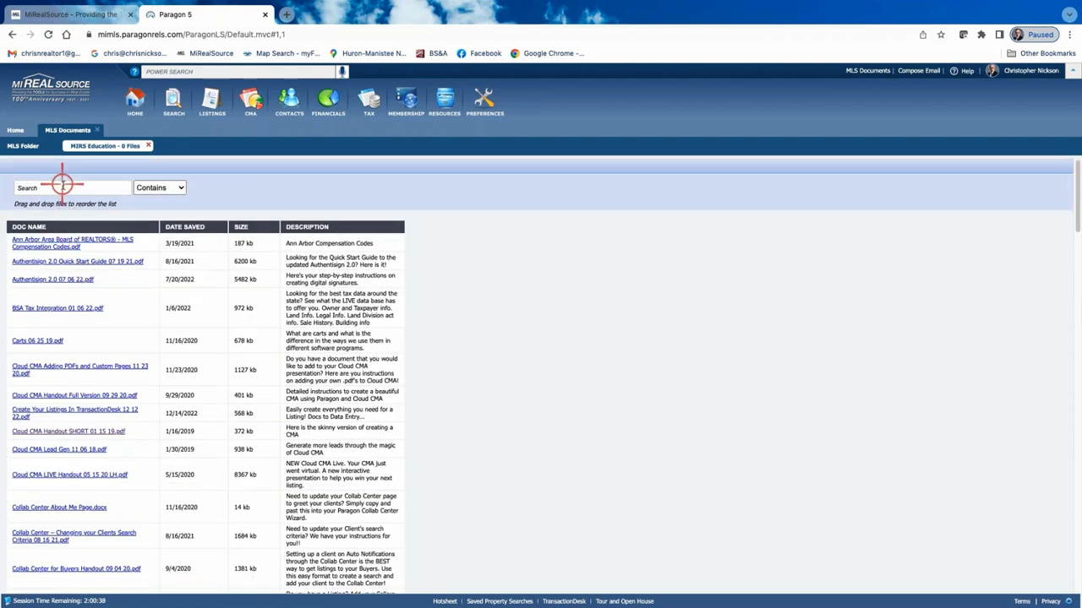
Try to find the MarketStats handouts by searching the MIRS Education documents for "market stats"
left_click(63, 186)
type("r")
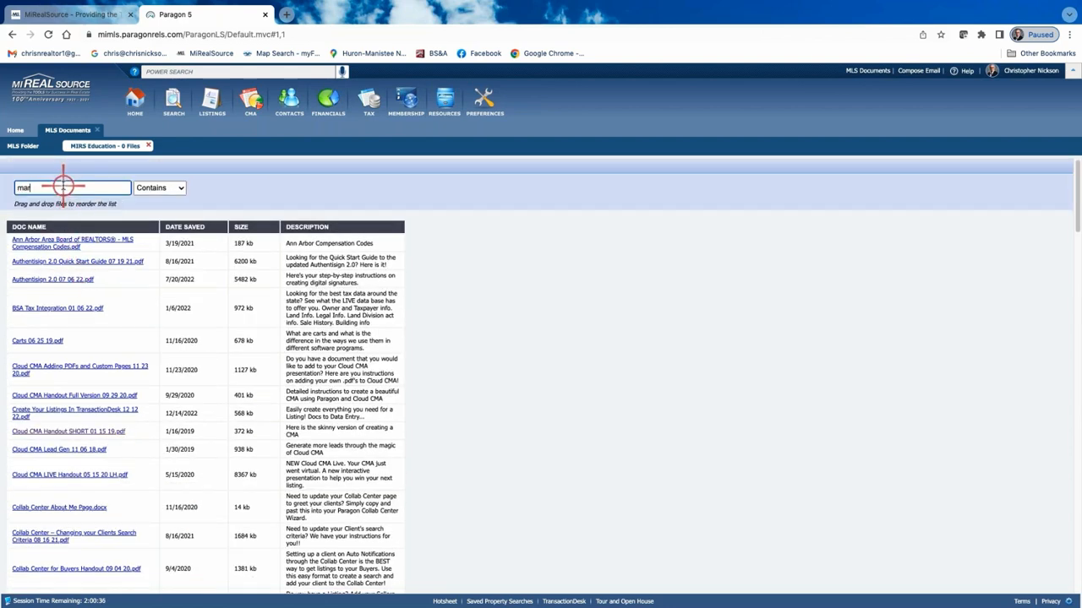
type("ket stats")
key("Return")
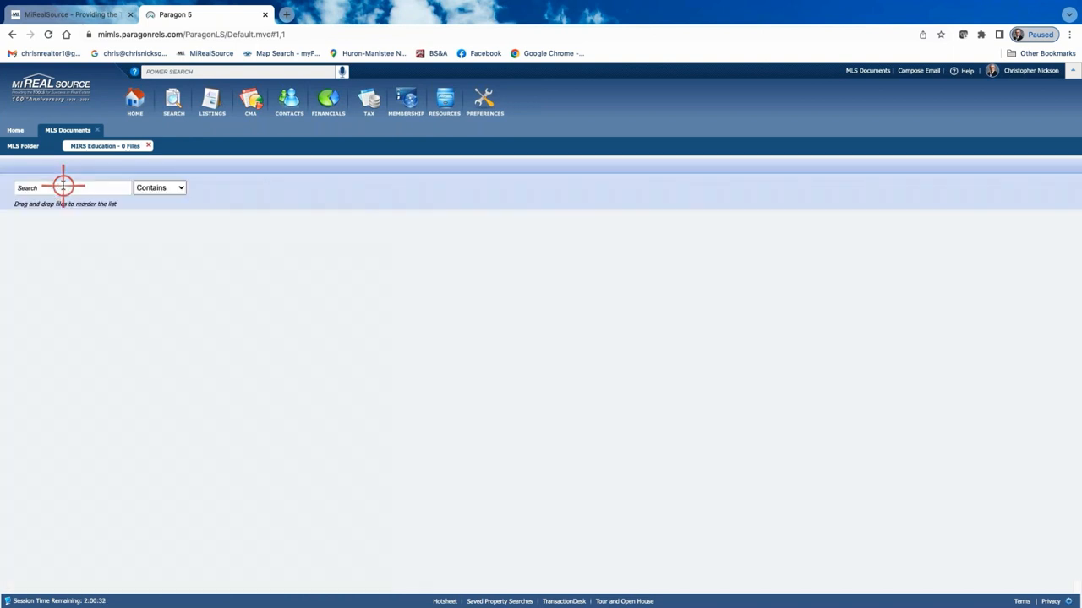
Search the MIRS Education documents for names containing "market"
left_click(60, 187)
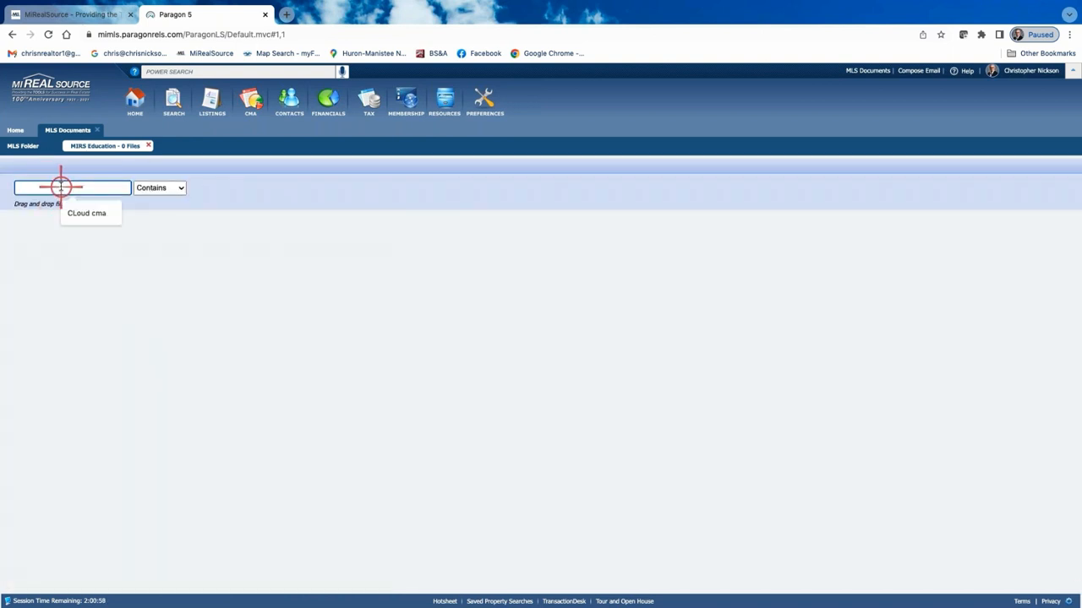
type("market")
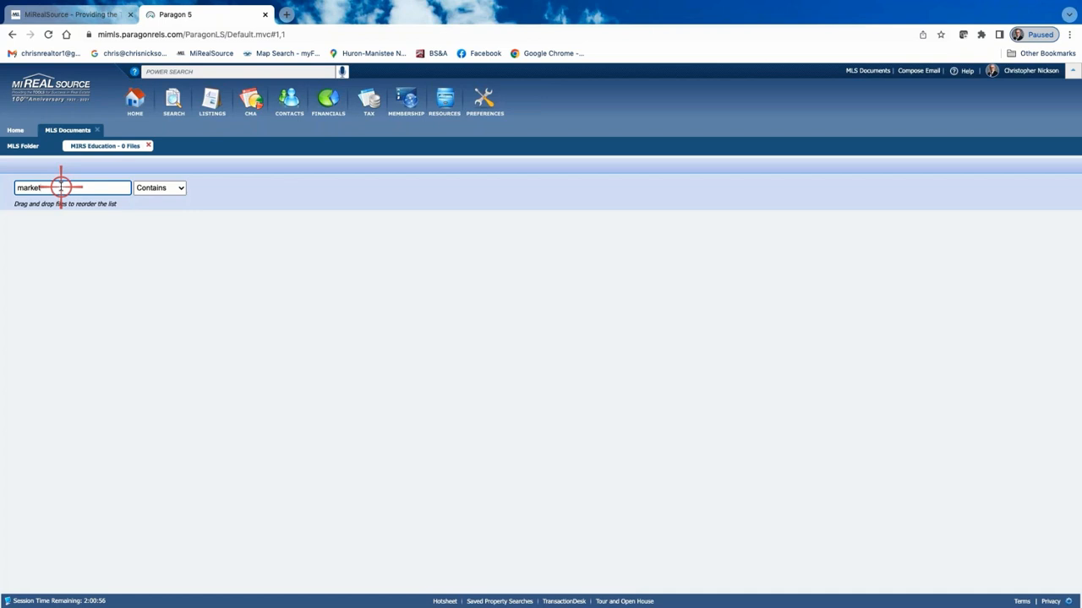
key("Return")
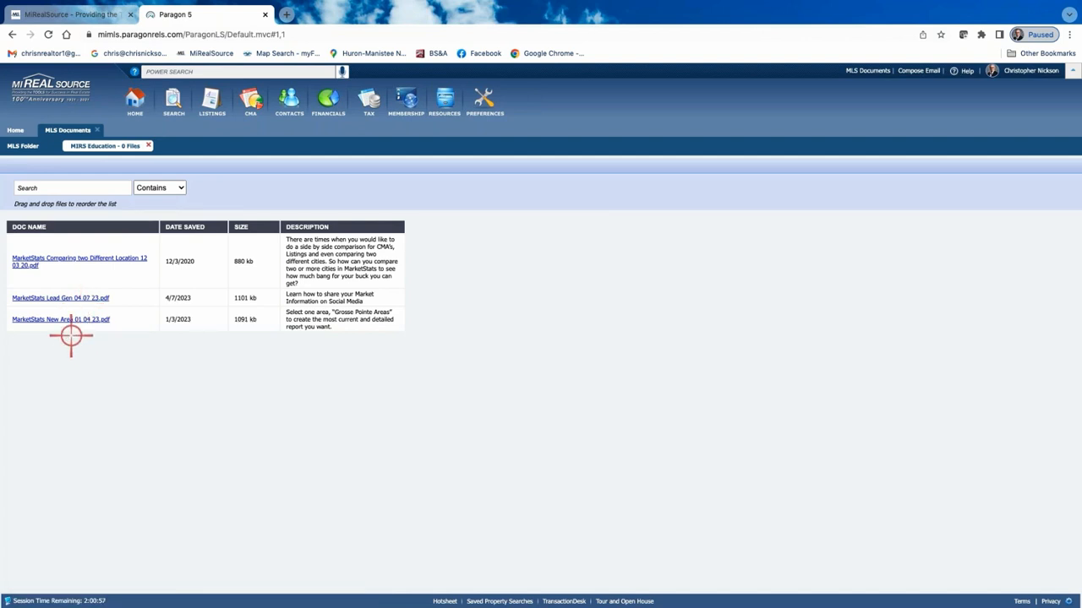
Open the MarketStats Lead Gen 04 07 23.pdf handout and review its instructions for sharing market info on social media
left_click(74, 298)
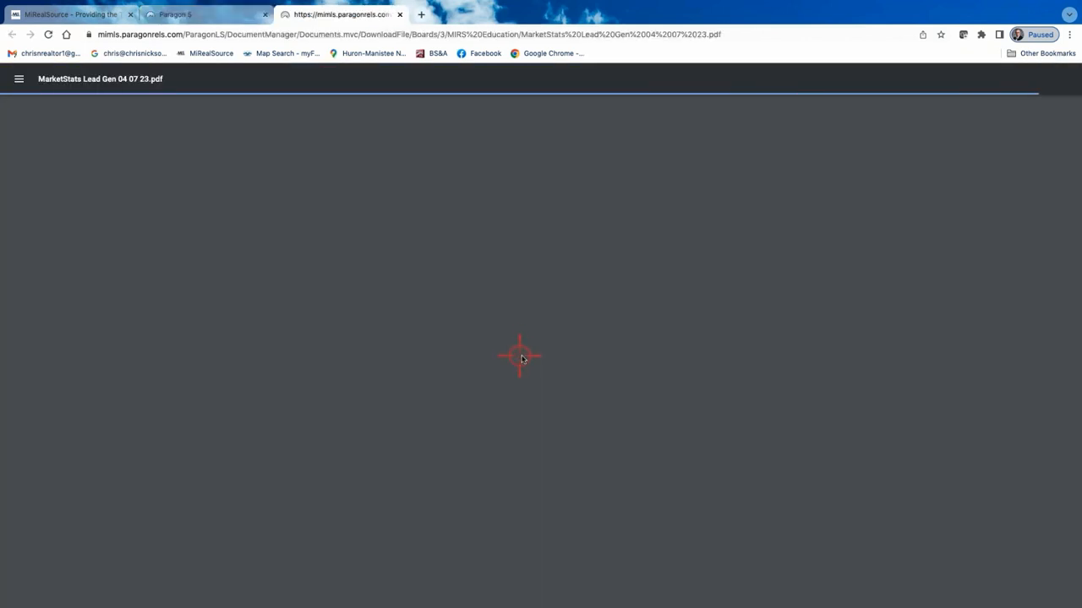
scroll(504, 336, "down", 15)
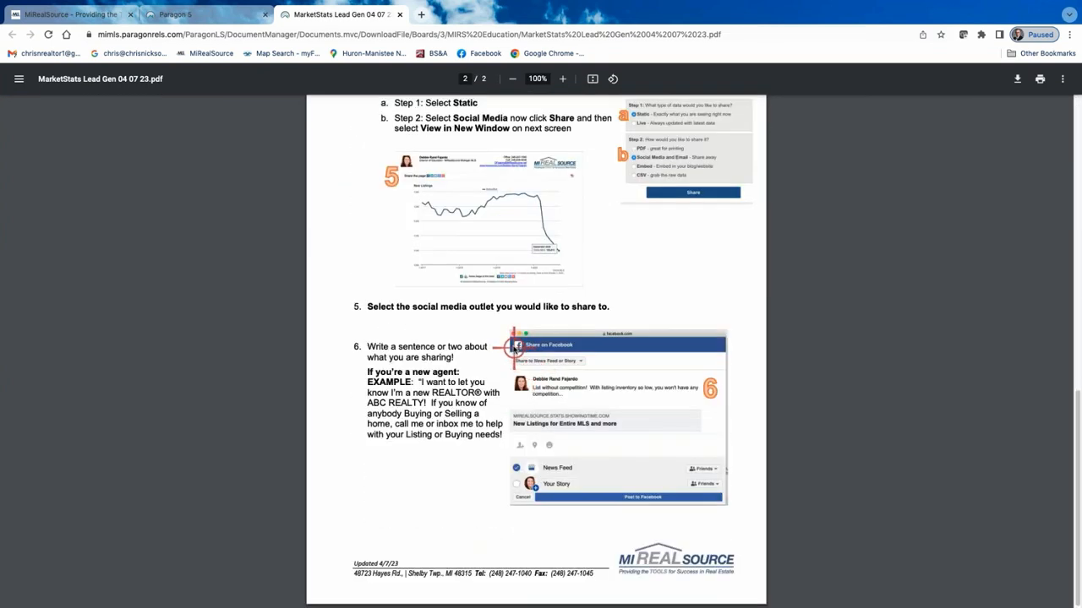
scroll(524, 364, "up", 2)
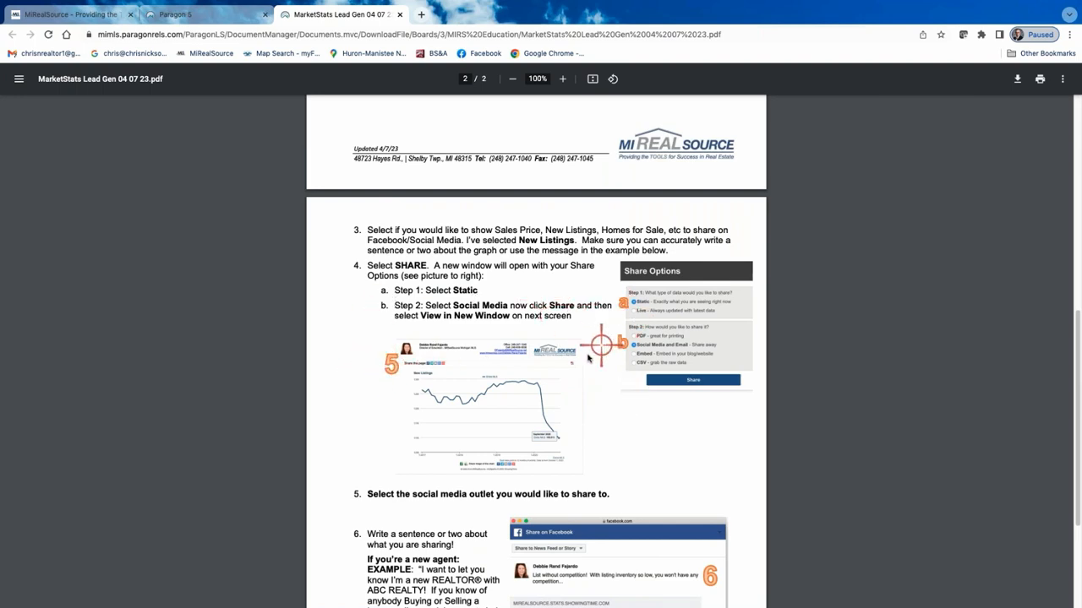
scroll(597, 349, "up", 5)
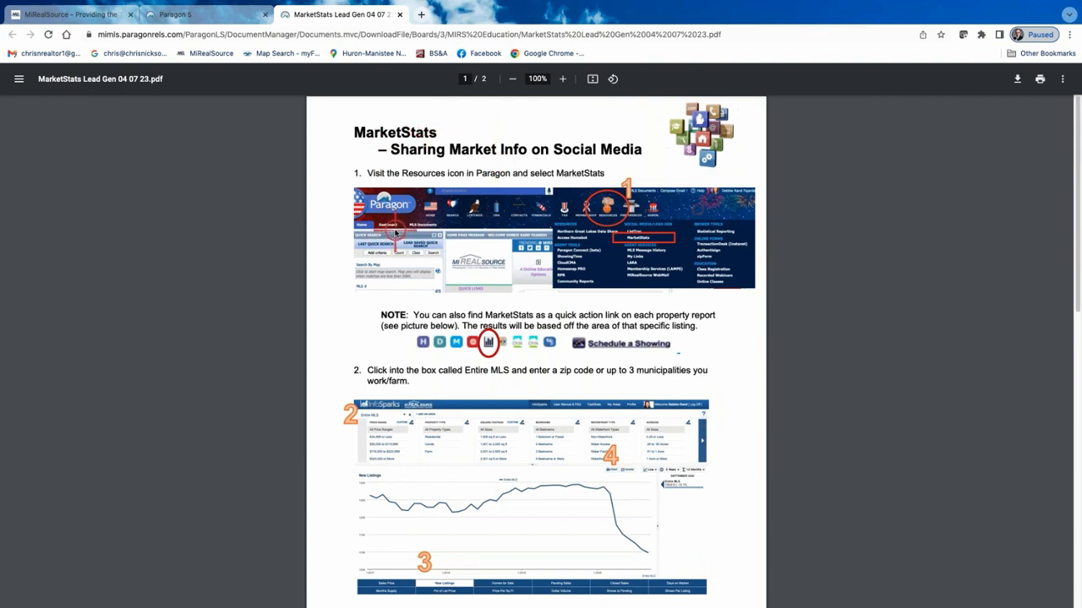
Close the handout and MLS Documents, and reopen the MLS Documents folder list from the Paragon home page
left_click(400, 15)
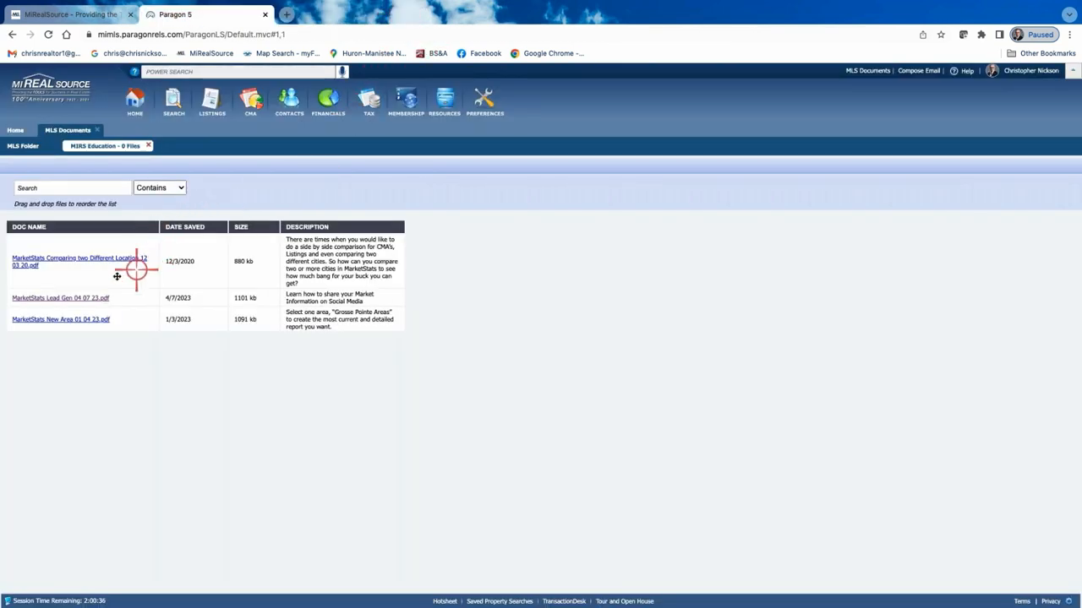
left_click(25, 146)
left_click(97, 130)
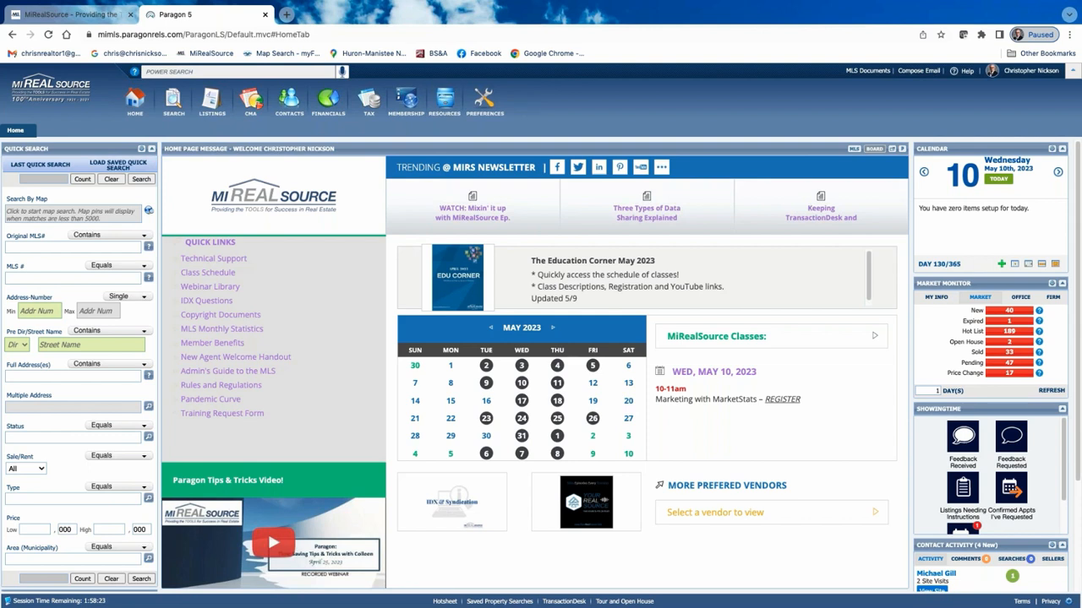
left_click(867, 69)
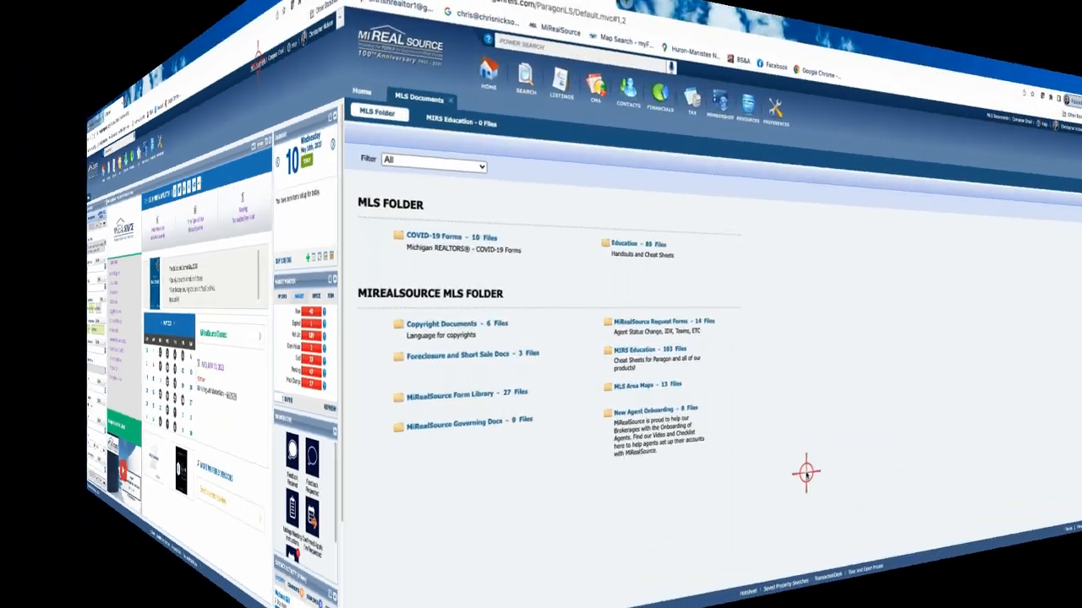